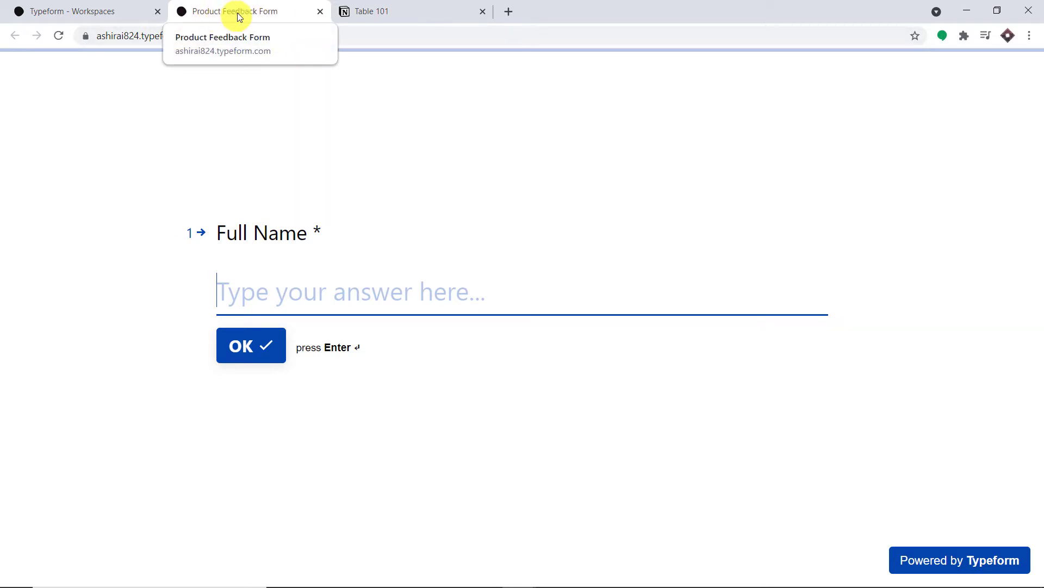
# Step: Review the existing record in Notion's Table 101, then return to the Product Feedback Form
pyautogui.click(418, 5)
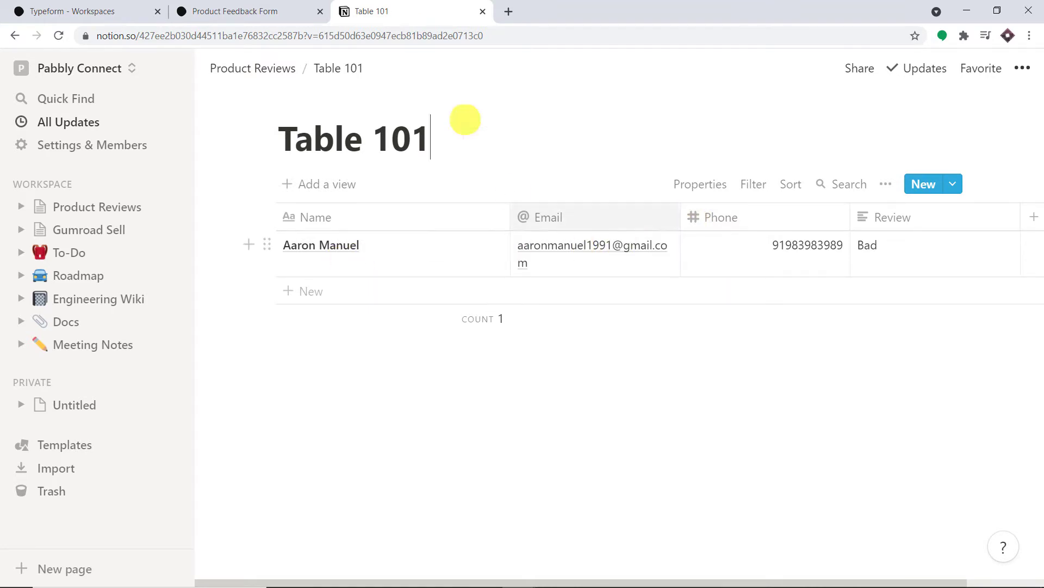
pyautogui.click(214, 8)
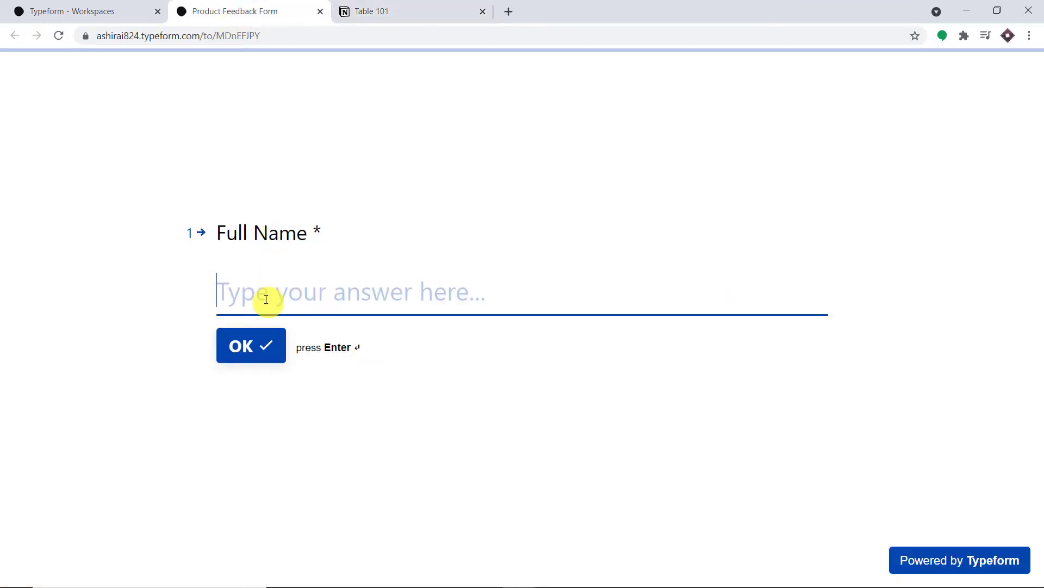
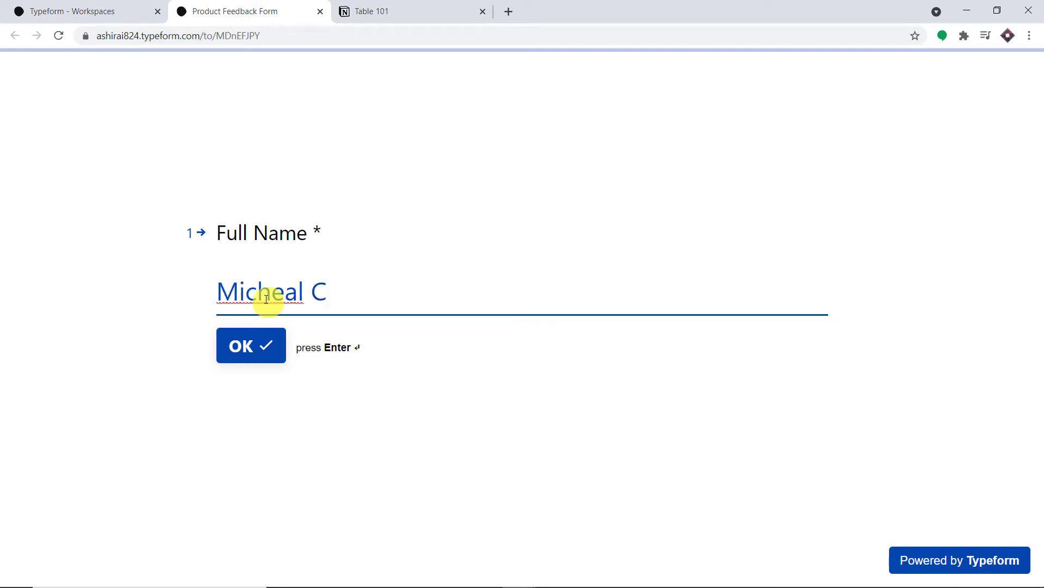
# Step: Answer the form with a full name, e-mail and phone number, rate the product Good, and submit
pyautogui.click(261, 344)
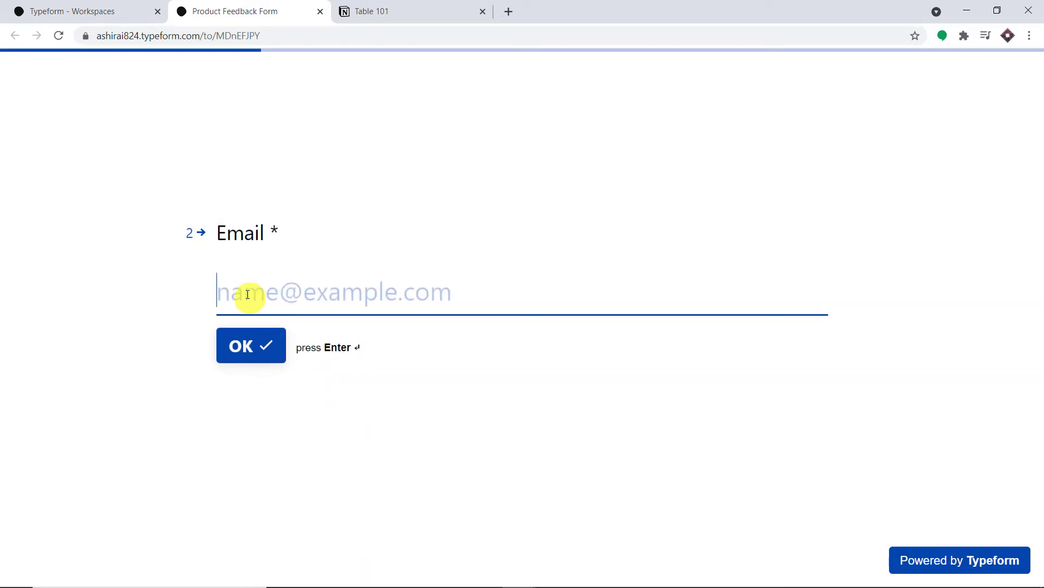
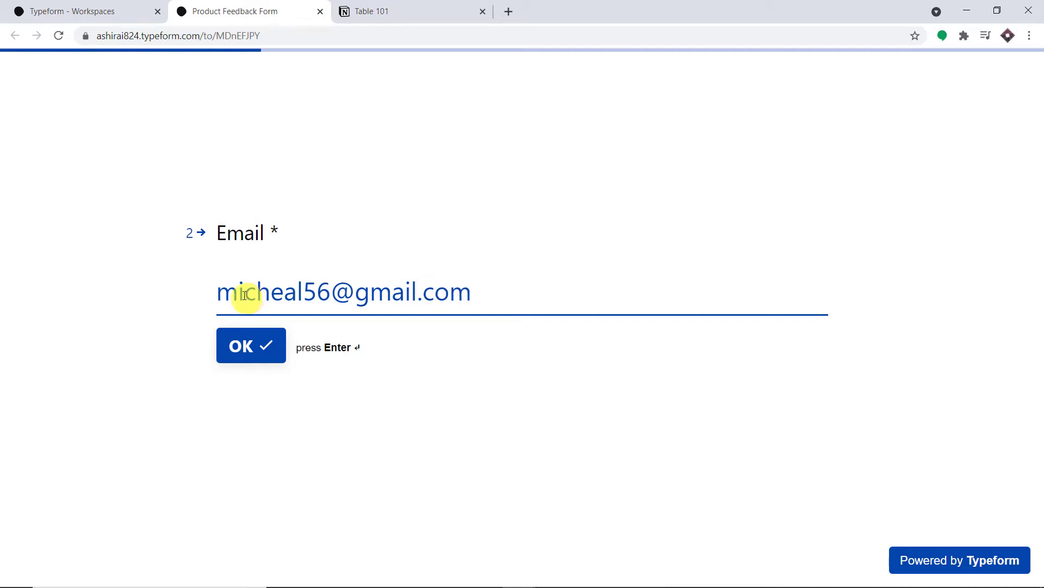
pyautogui.click(247, 341)
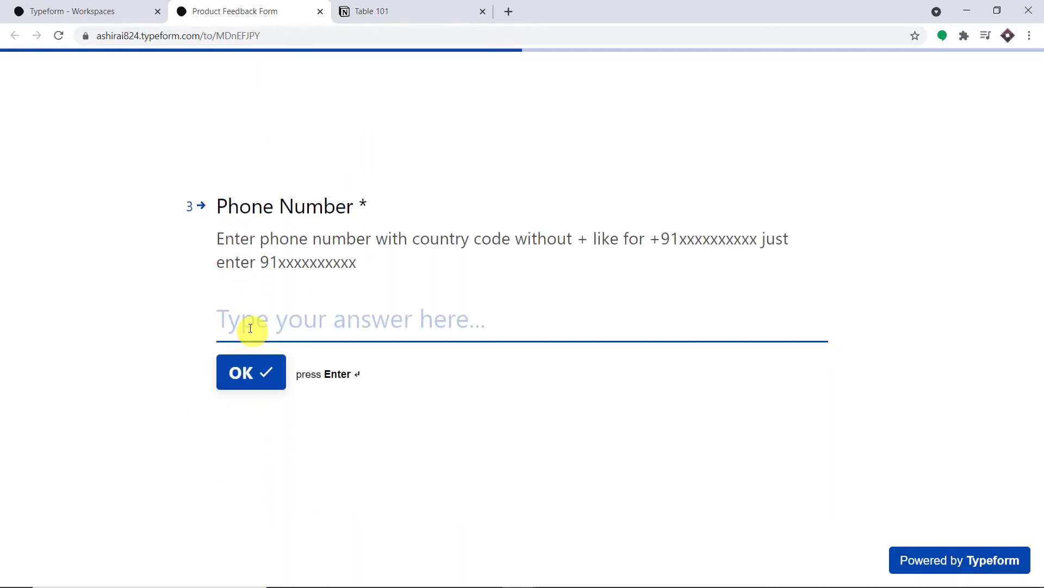
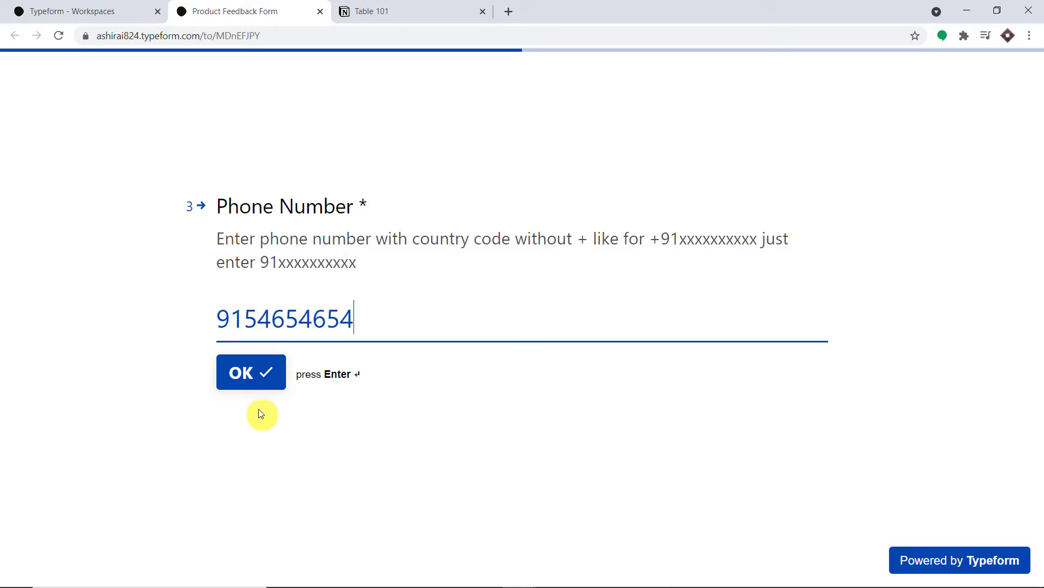
pyautogui.click(262, 388)
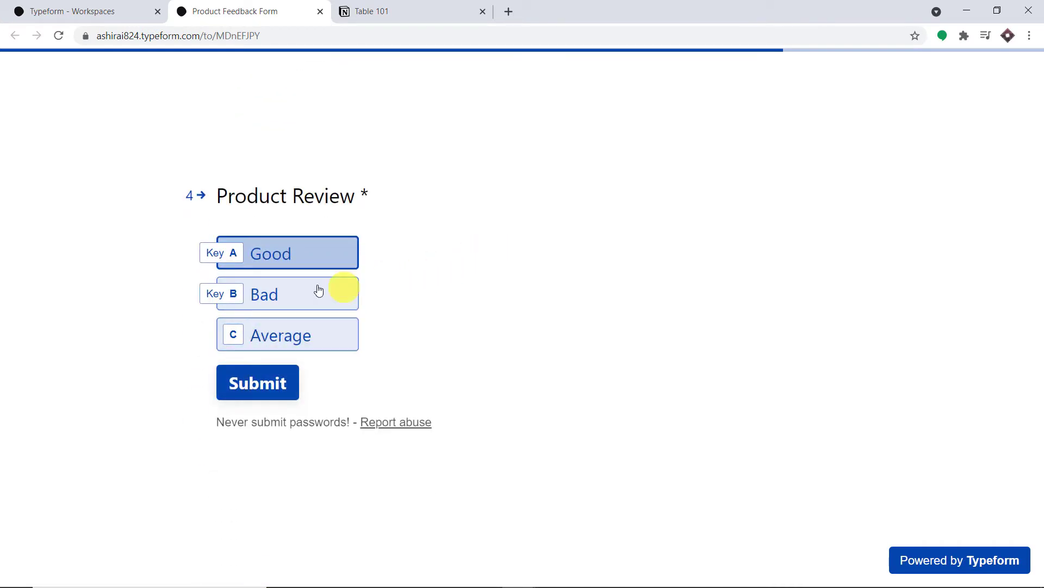
pyautogui.click(312, 259)
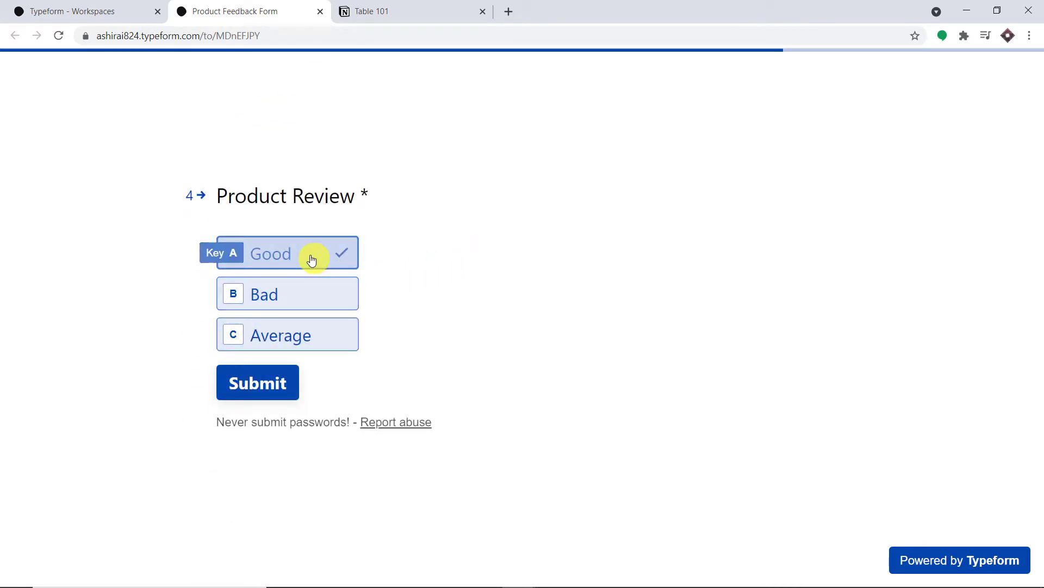
pyautogui.click(266, 390)
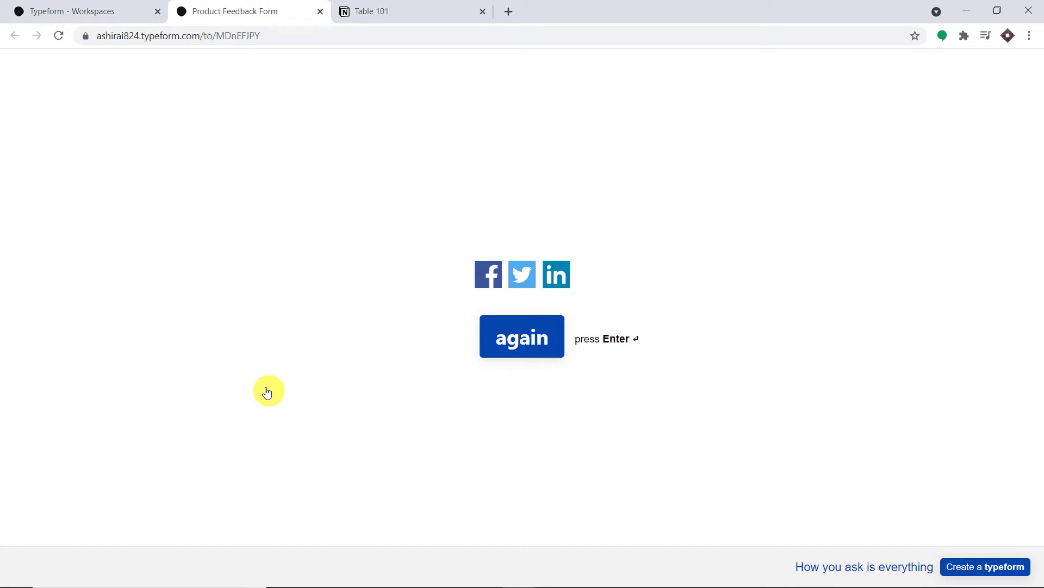
# Step: Confirm Table 101 now shows the second review row, then open a blank browser tab
pyautogui.click(413, 9)
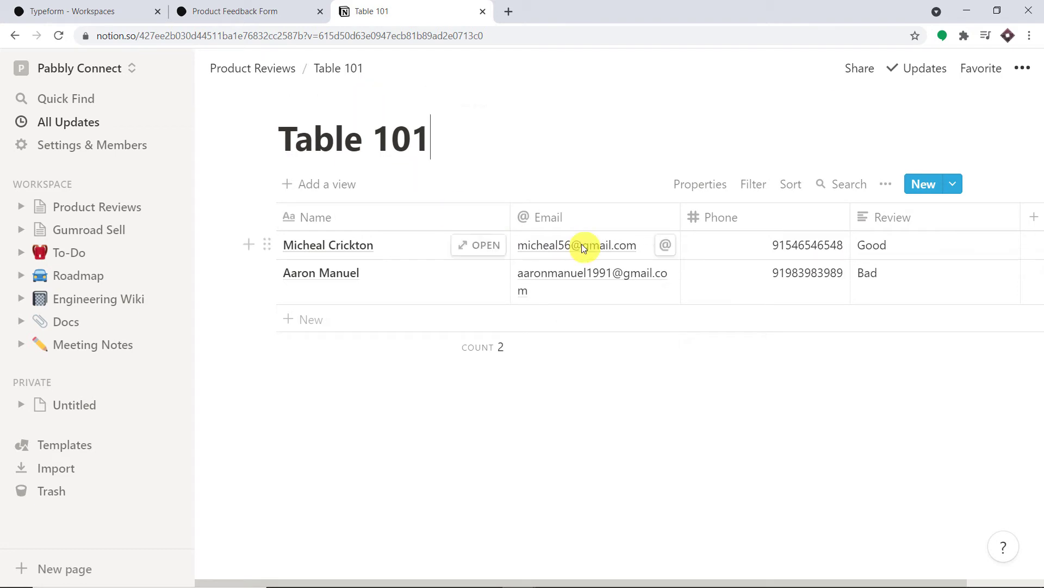
pyautogui.click(509, 11)
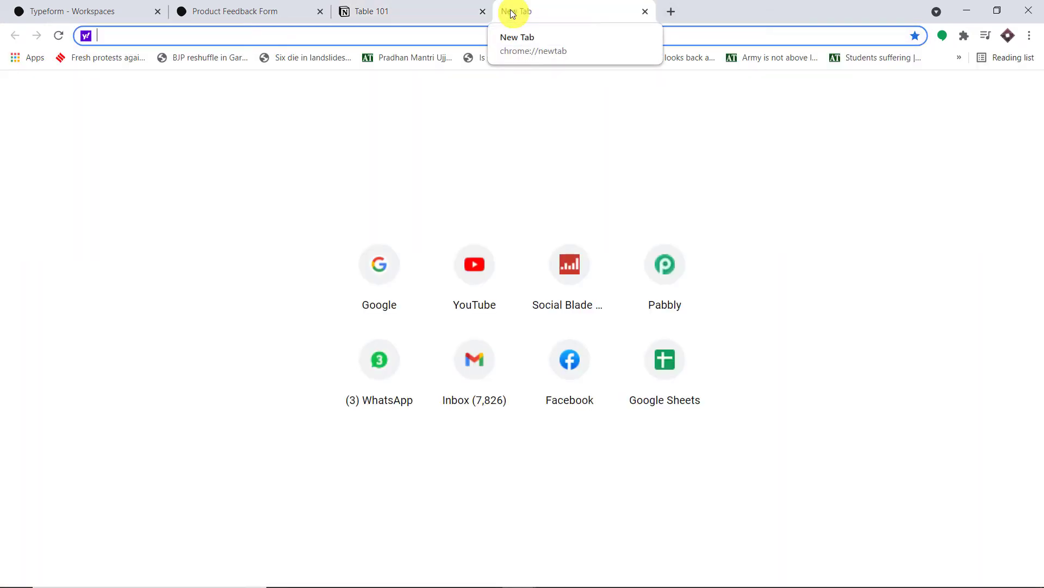
# Step: Go to the Pabbly website, sign in, and launch Connect from the All Apps list
pyautogui.write('pabbly.com')
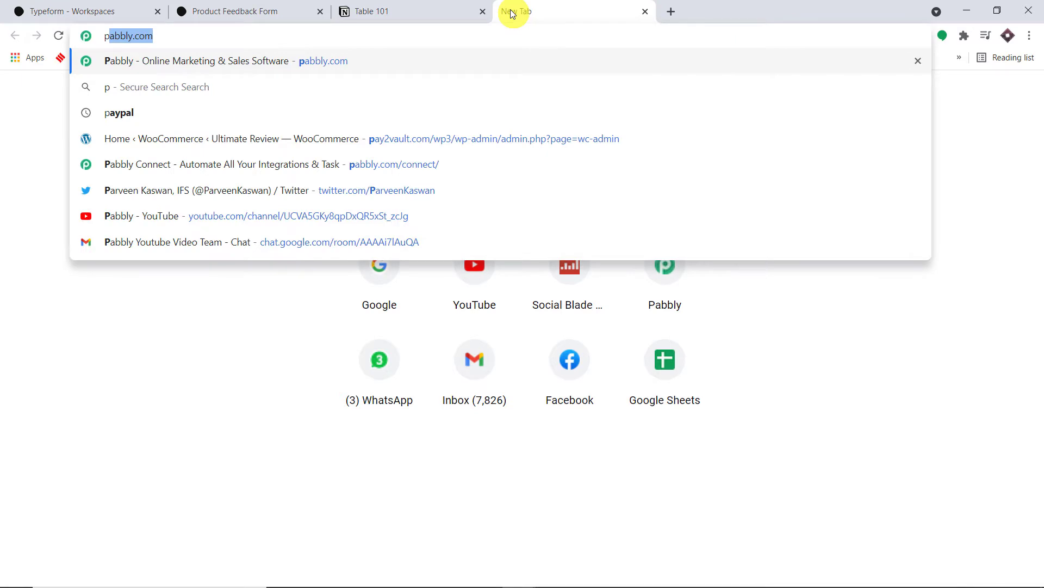
pyautogui.press('Return')
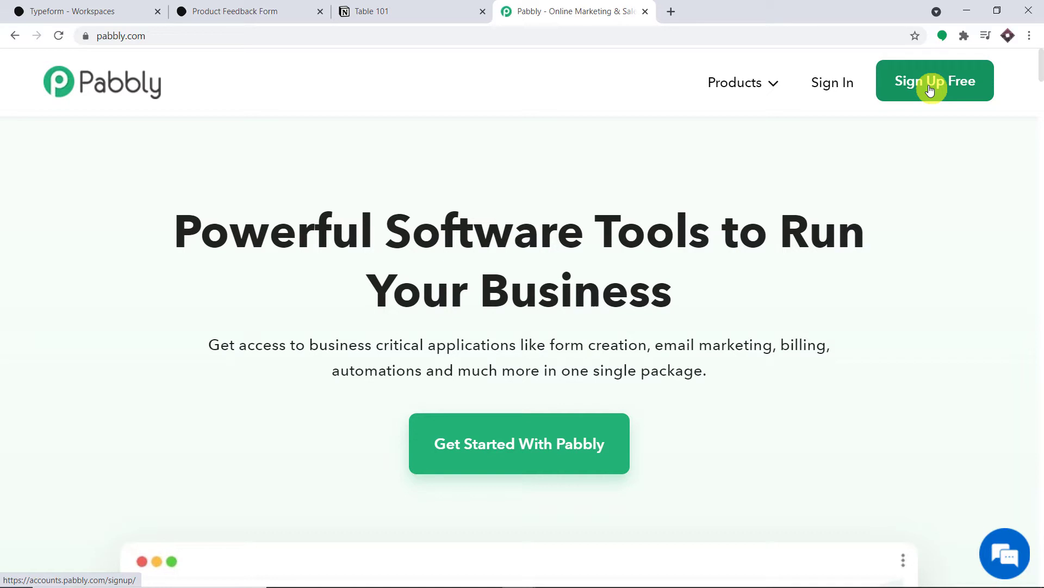
pyautogui.click(824, 86)
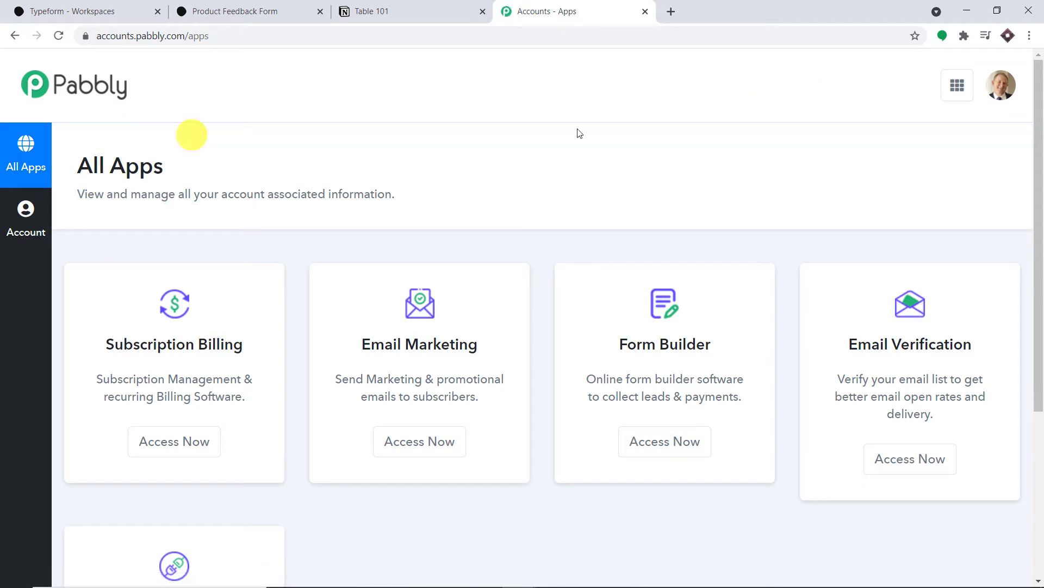
pyautogui.scroll(-5, 680, 297)
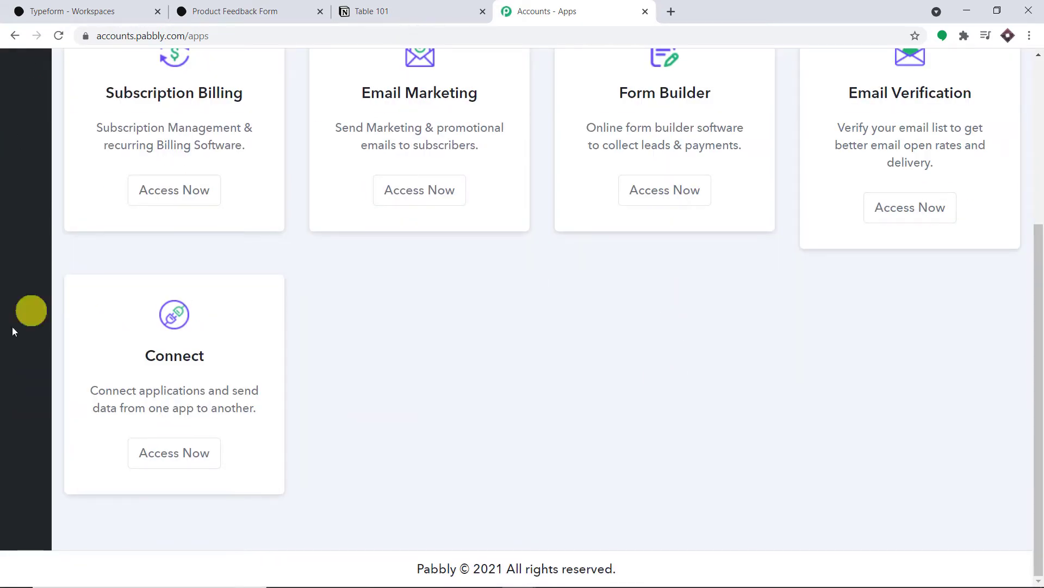
pyautogui.click(205, 448)
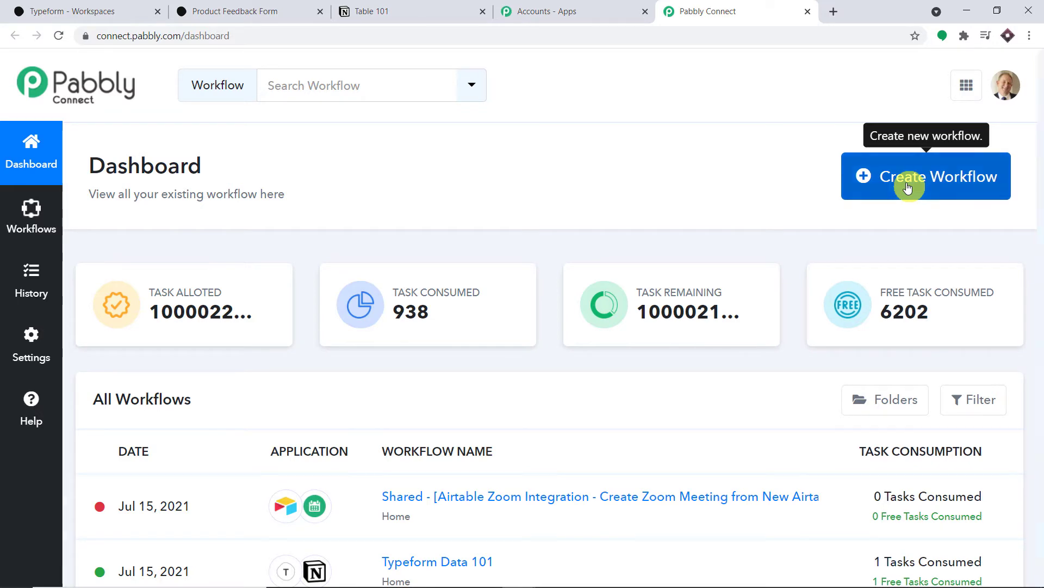
# Step: Create a new workflow named 'TypeForm to Notion'
pyautogui.click(907, 187)
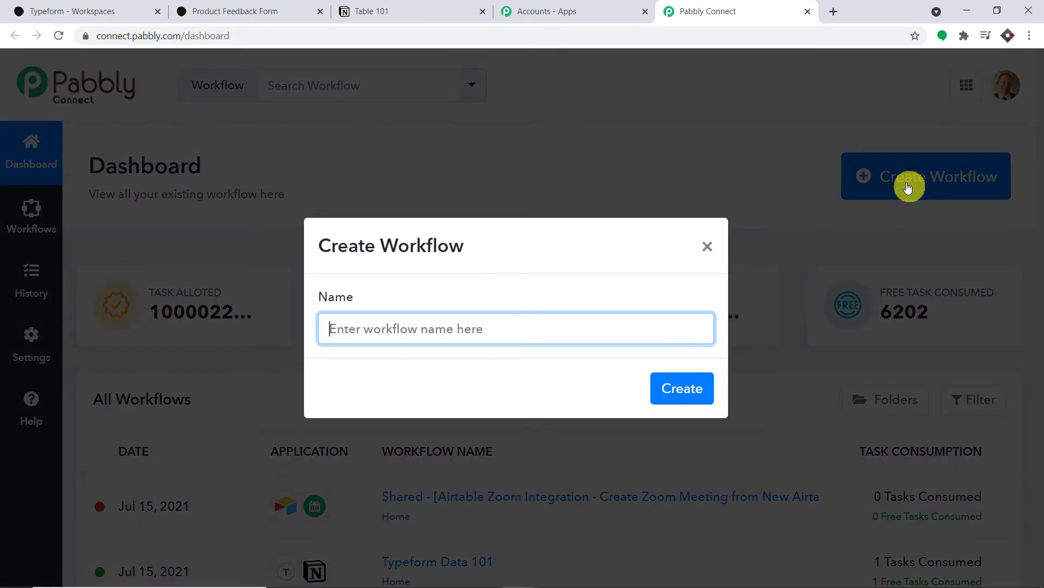
pyautogui.write('T')
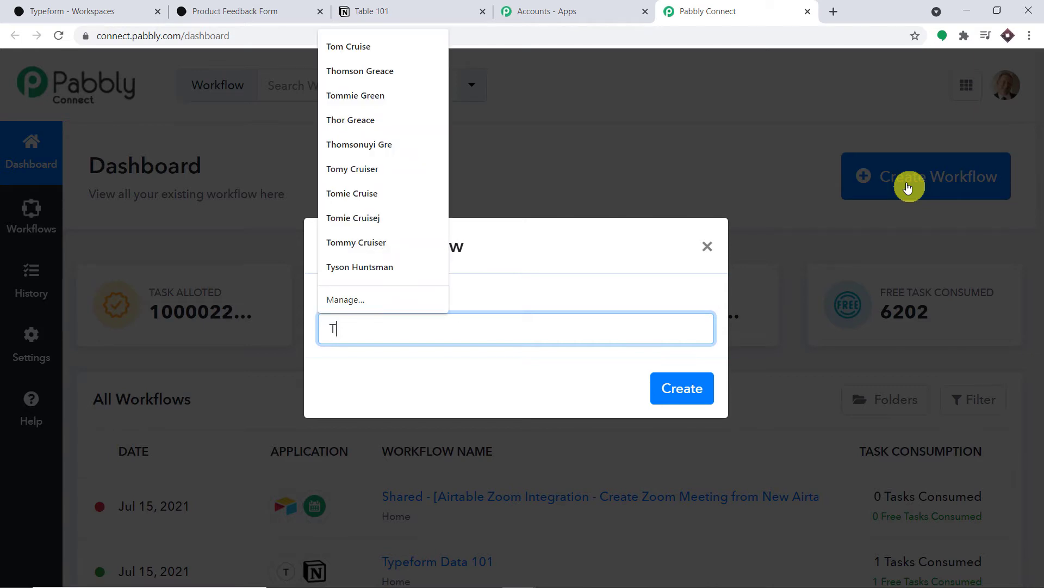
pyautogui.write('ype')
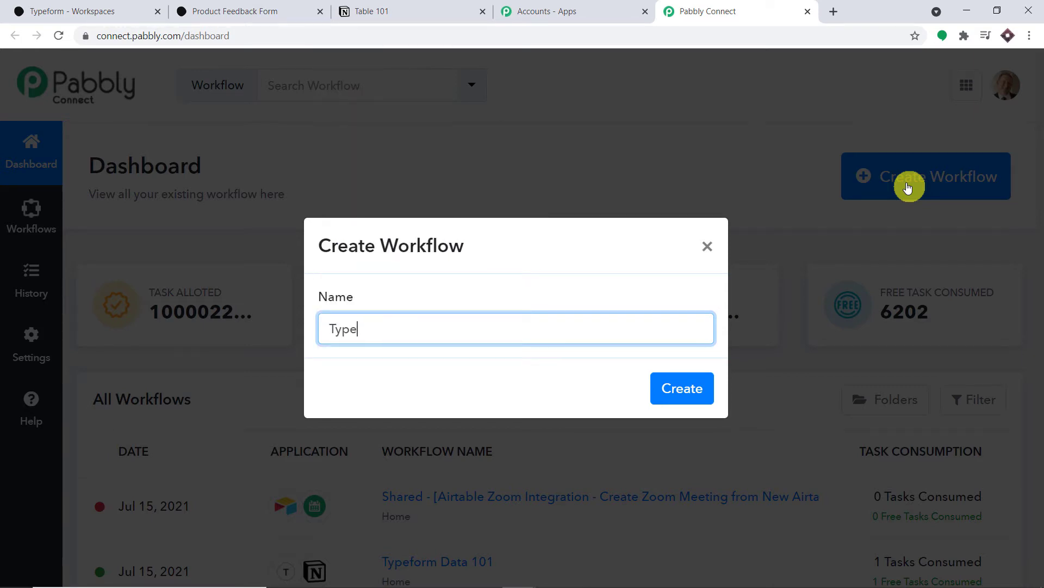
pyautogui.write('Form to Notion')
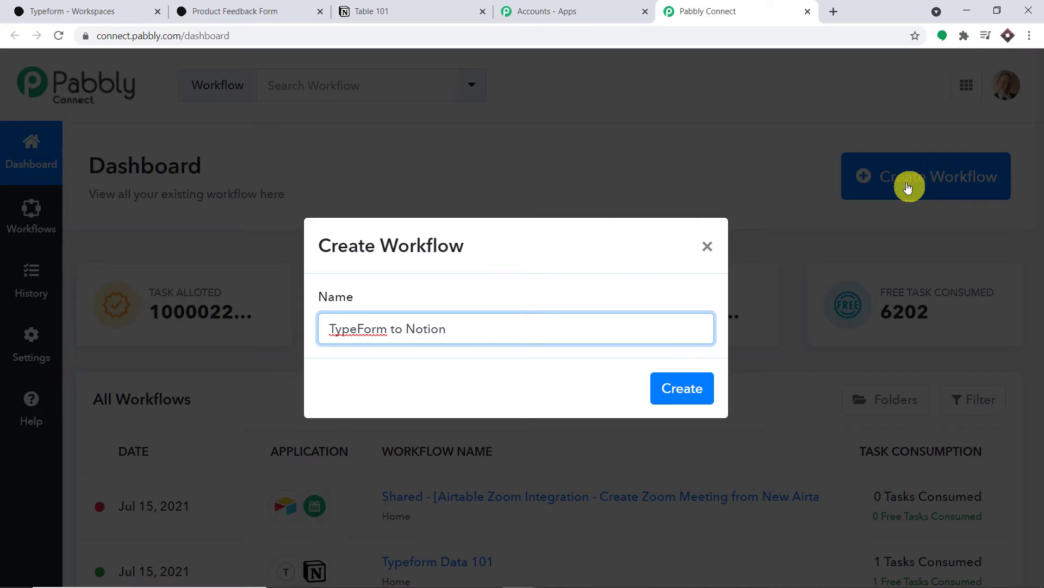
pyautogui.click(681, 389)
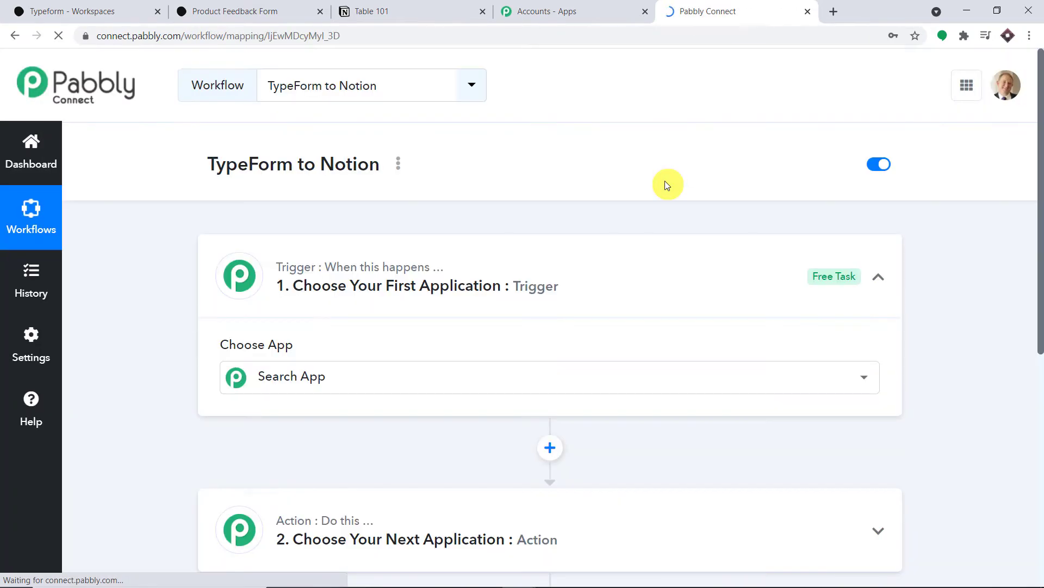
# Step: Choose Typeform as the trigger app
pyautogui.click(482, 264)
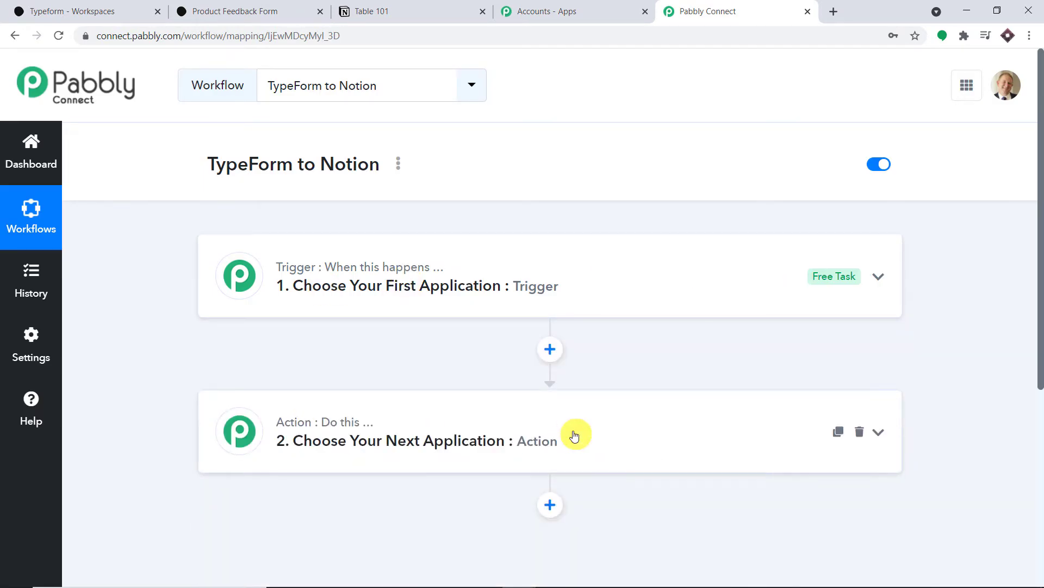
pyautogui.click(492, 266)
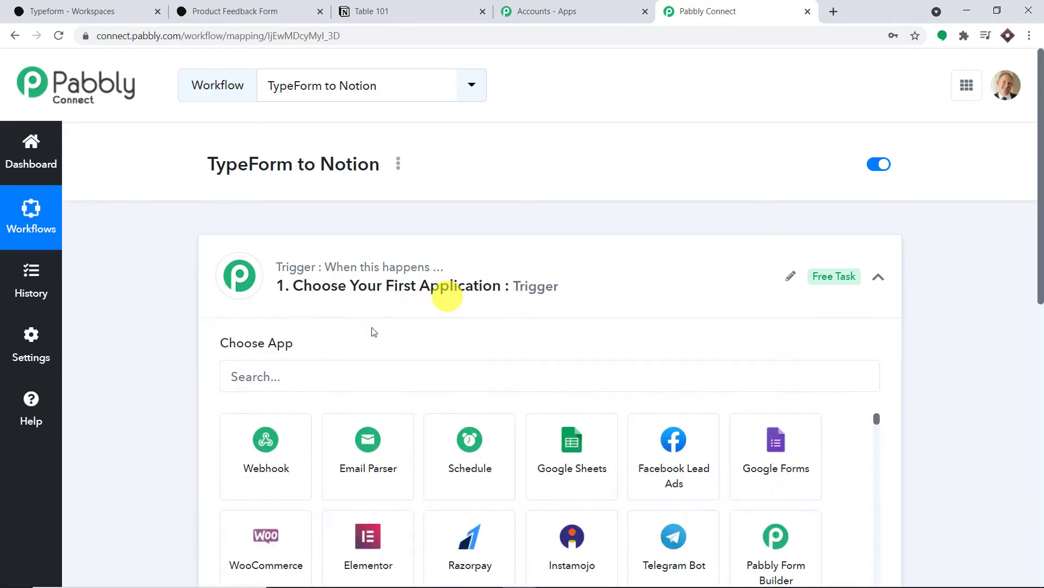
pyautogui.click(283, 373)
pyautogui.write('typefor')
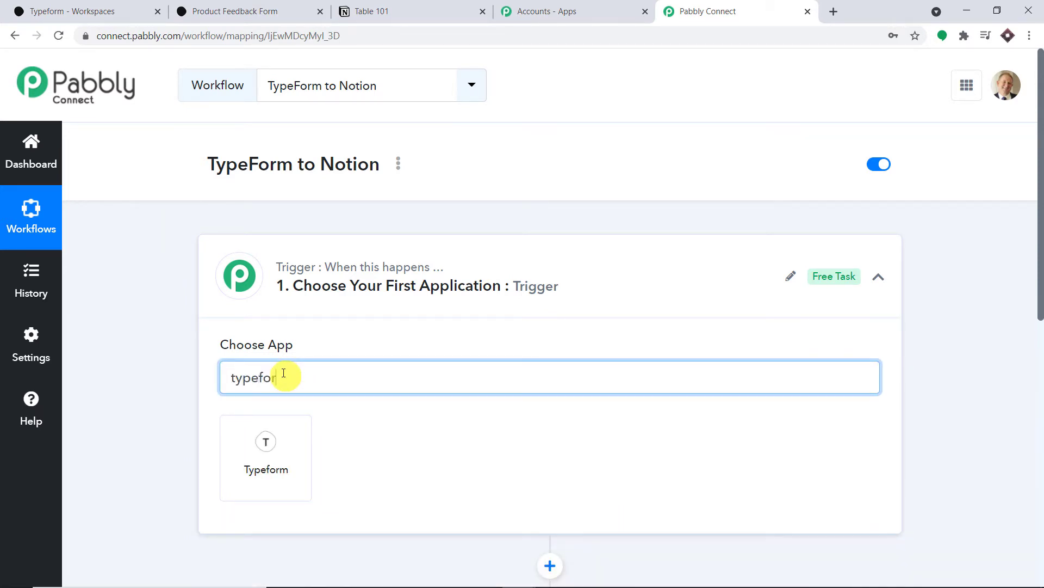
pyautogui.click(278, 466)
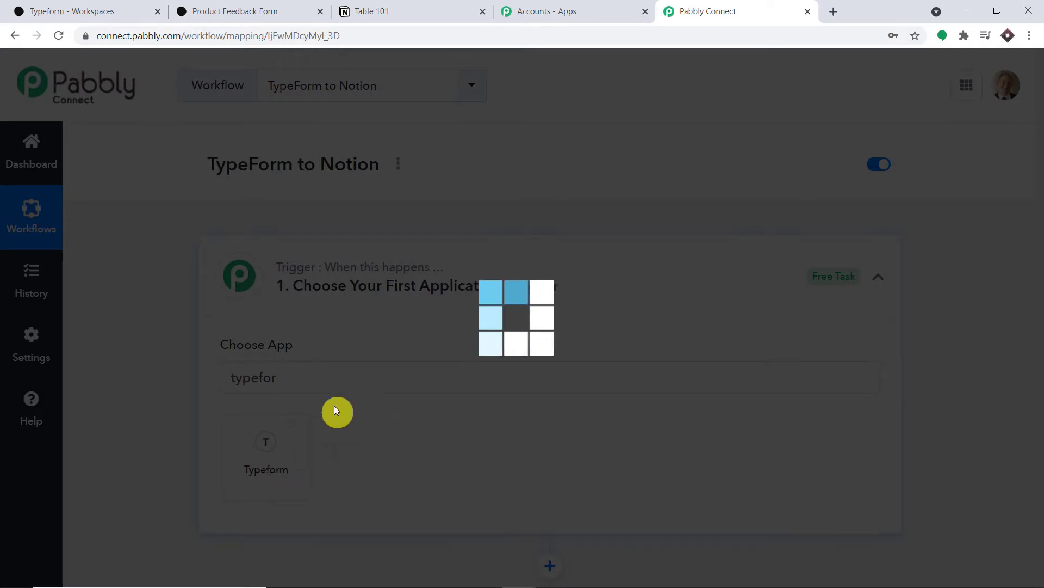
# Step: Set the trigger event to New Entry and bring up the Typeform account connection panel
pyautogui.scroll(-3, 422, 343)
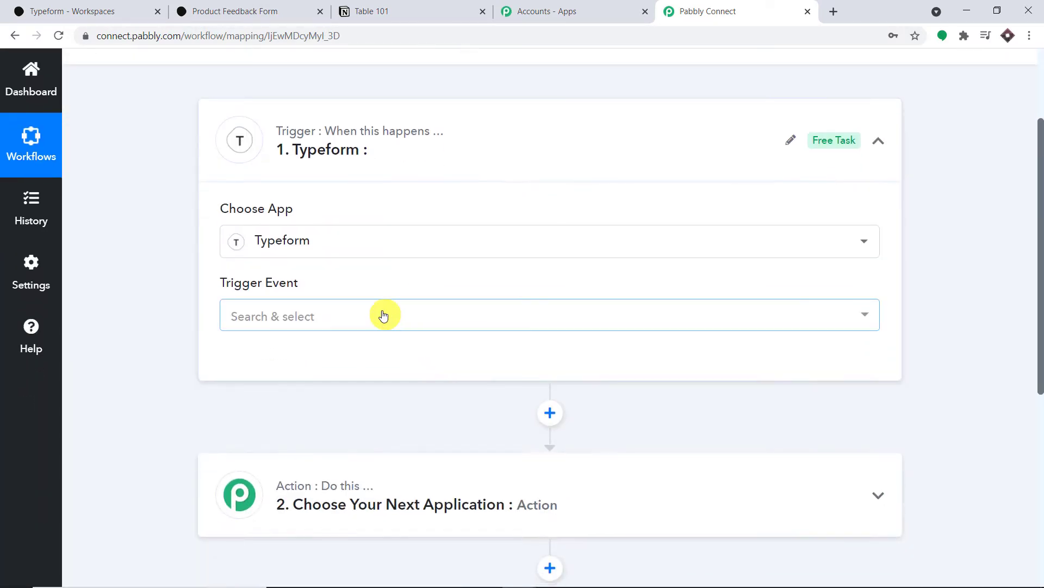
pyautogui.click(380, 314)
pyautogui.click(330, 403)
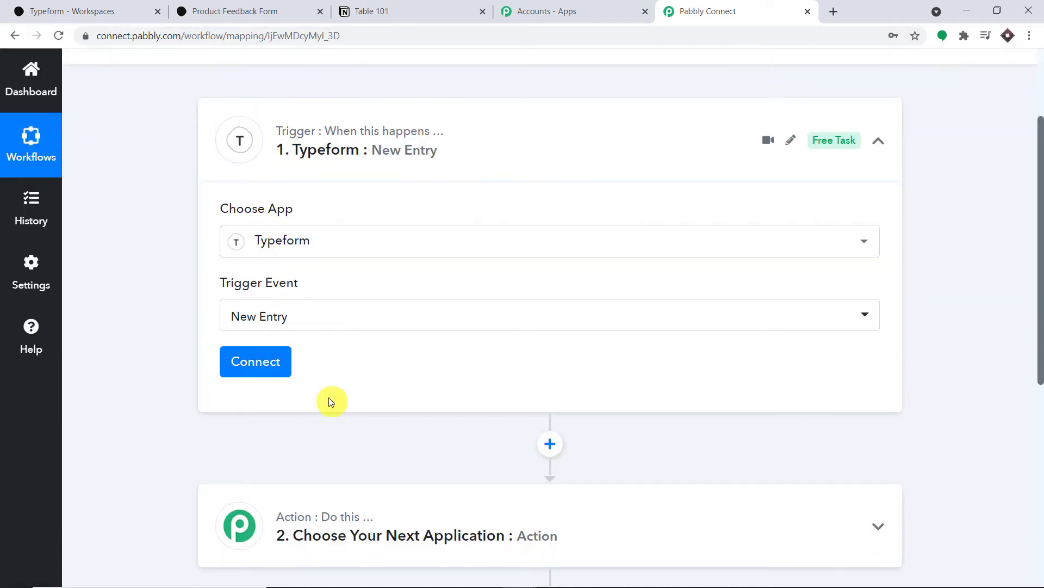
pyautogui.click(253, 362)
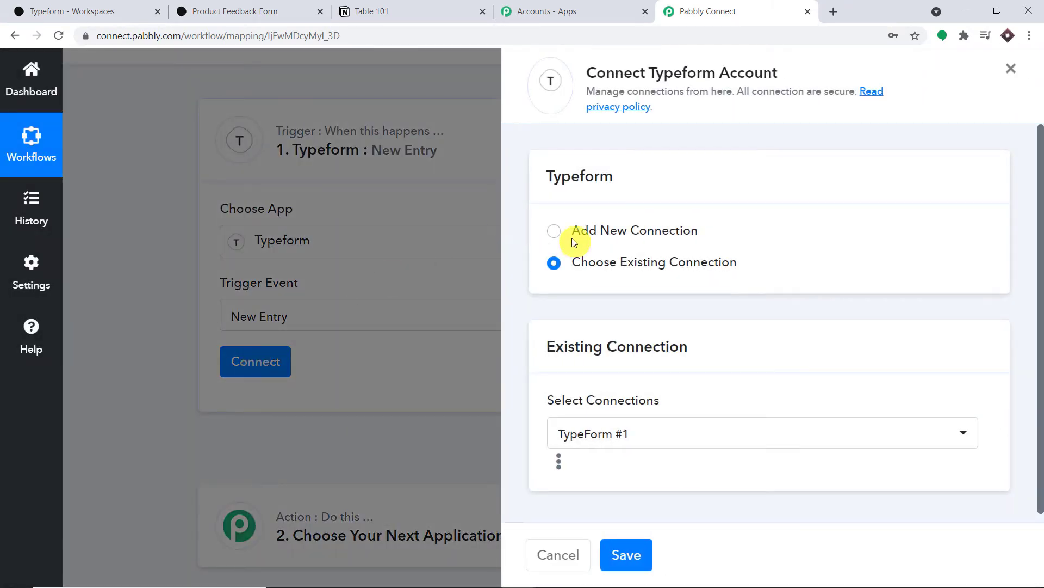
# Step: Add a new Typeform connection and review the access requested in the authorization window
pyautogui.click(553, 235)
pyautogui.click(594, 409)
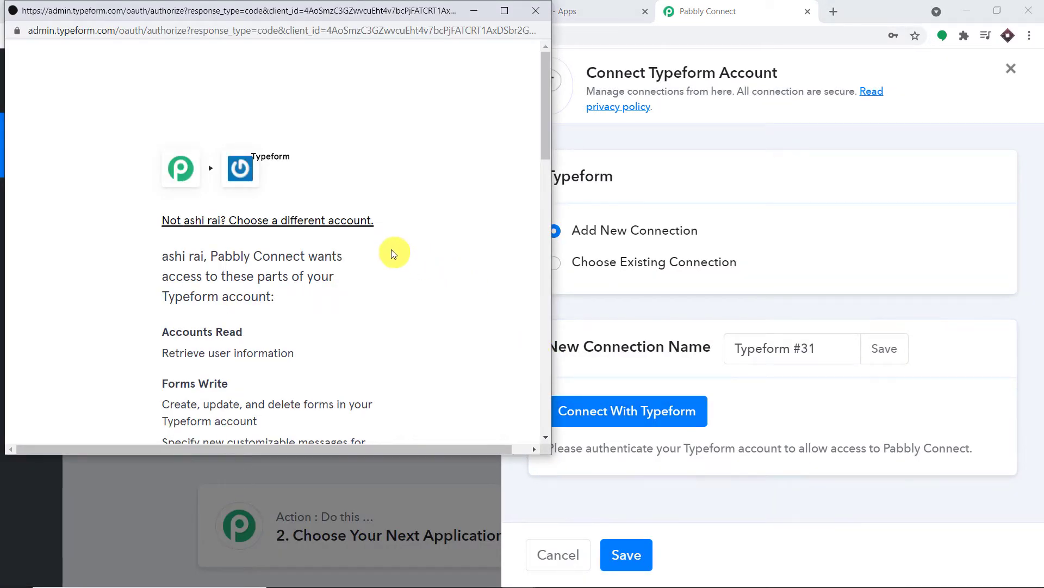
pyautogui.scroll(-13, 416, 267)
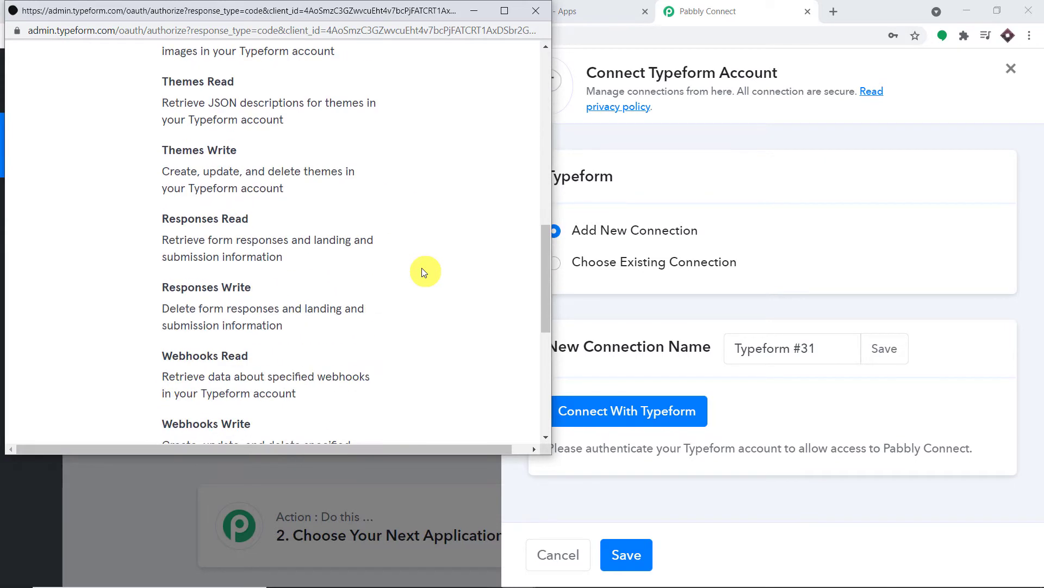
pyautogui.scroll(-7, 424, 271)
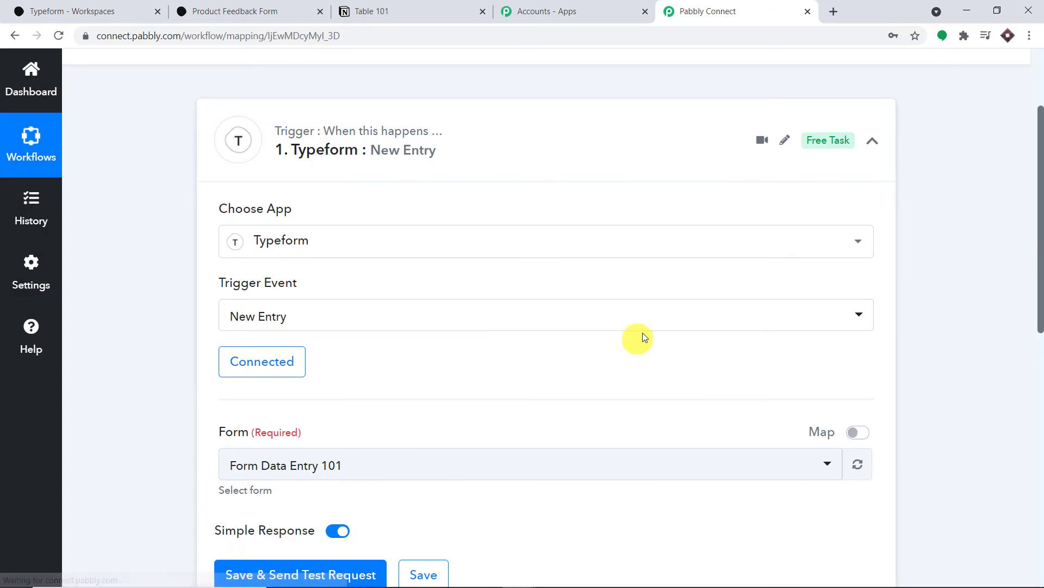
# Step: Select Product Feedback Form as the trigger's form, checking the Typeform workspace's form list
pyautogui.scroll(-2, 648, 334)
pyautogui.scroll(-2, 235, 277)
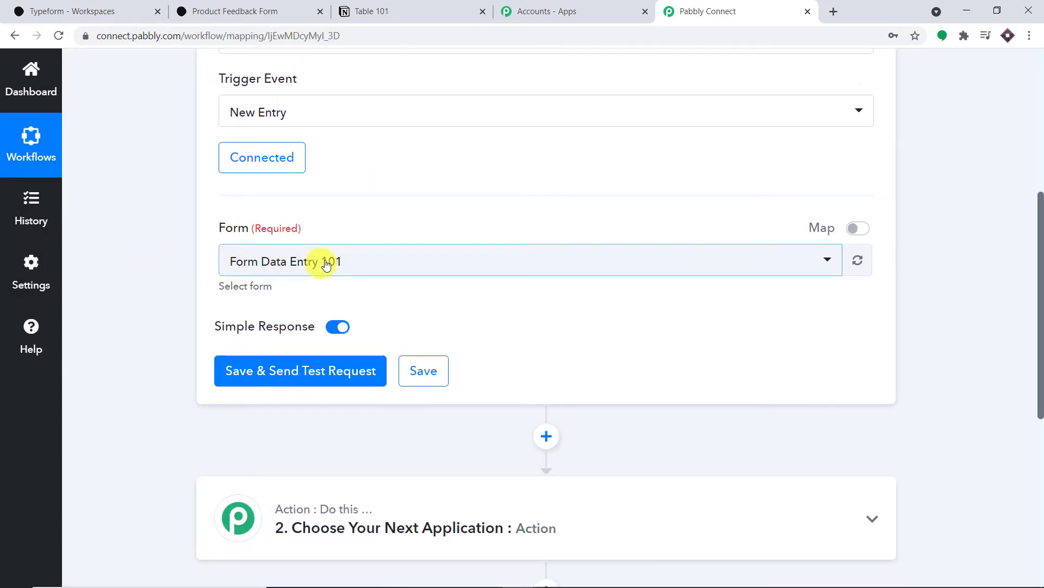
pyautogui.scroll(-1, 400, 264)
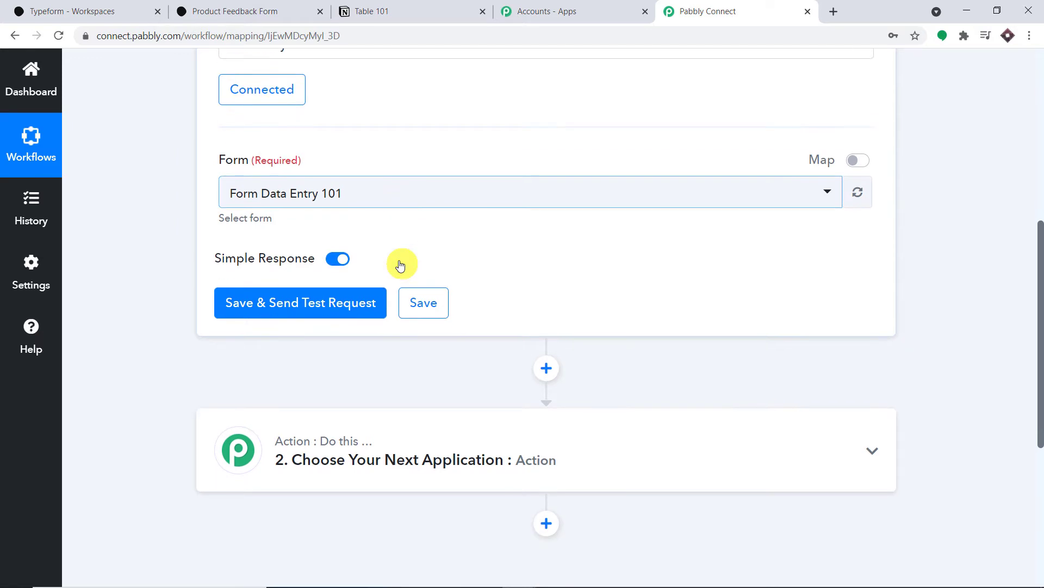
pyautogui.click(431, 202)
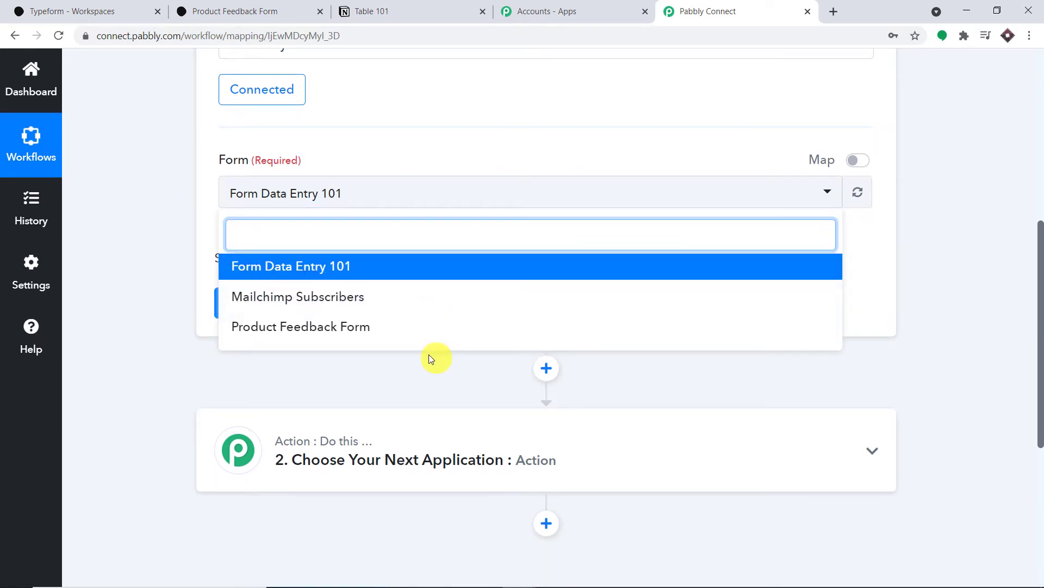
pyautogui.click(81, 10)
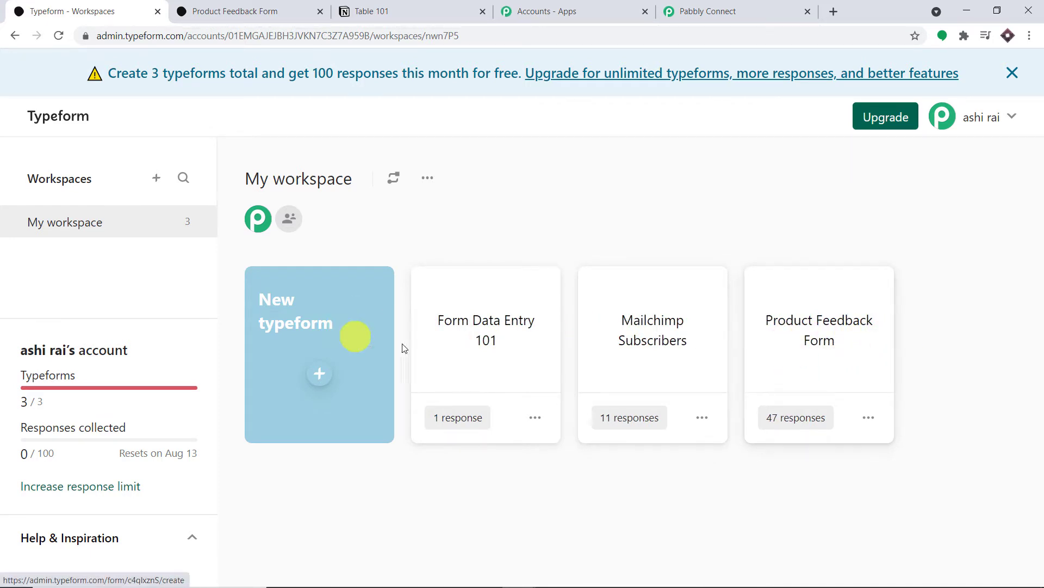
pyautogui.click(683, 11)
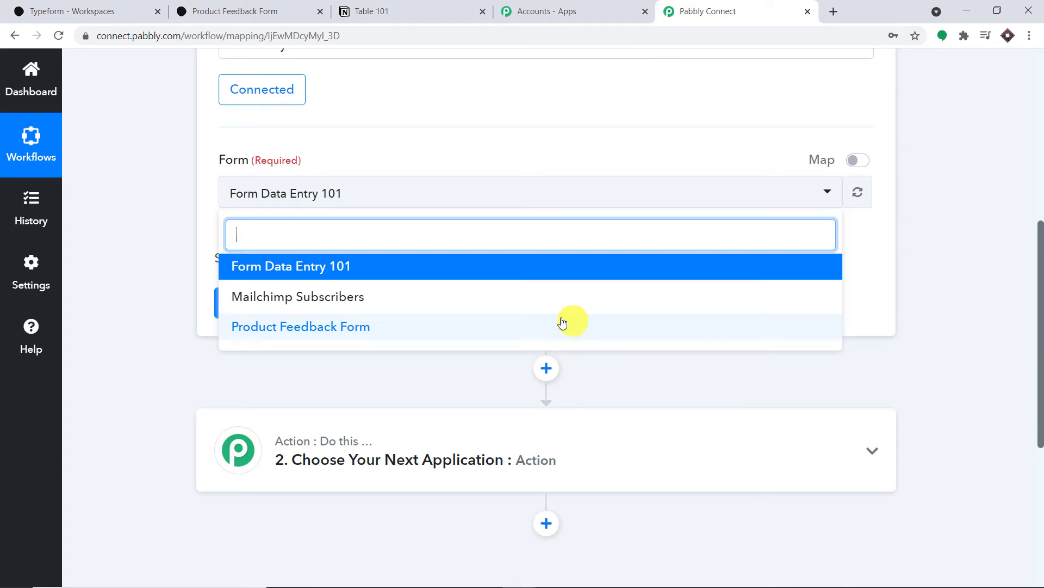
pyautogui.click(293, 329)
# Step: Cross-check the form in the Typeform workspace, then save the trigger with a test request
pyautogui.click(103, 12)
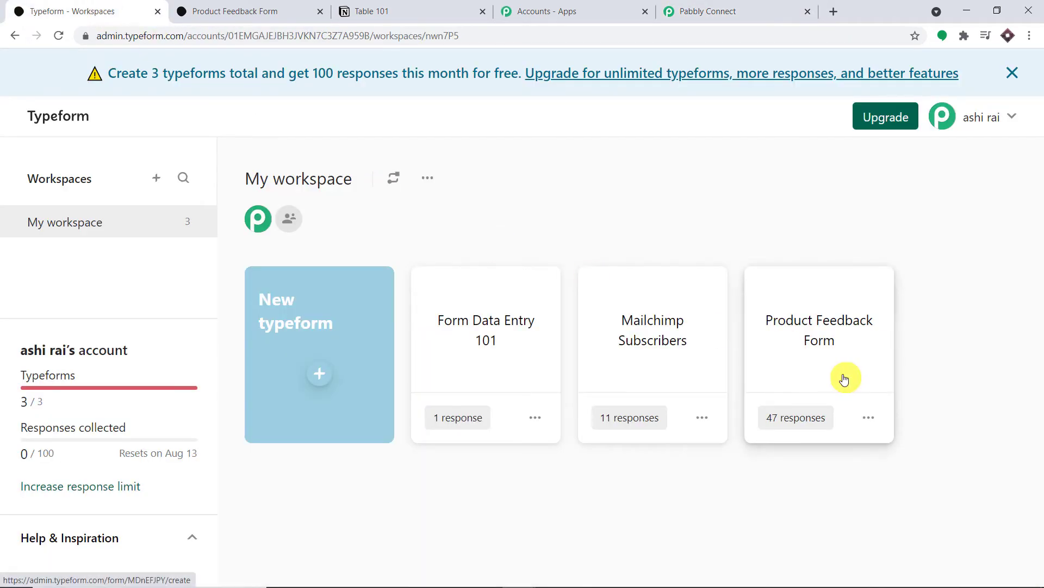
pyautogui.click(721, 9)
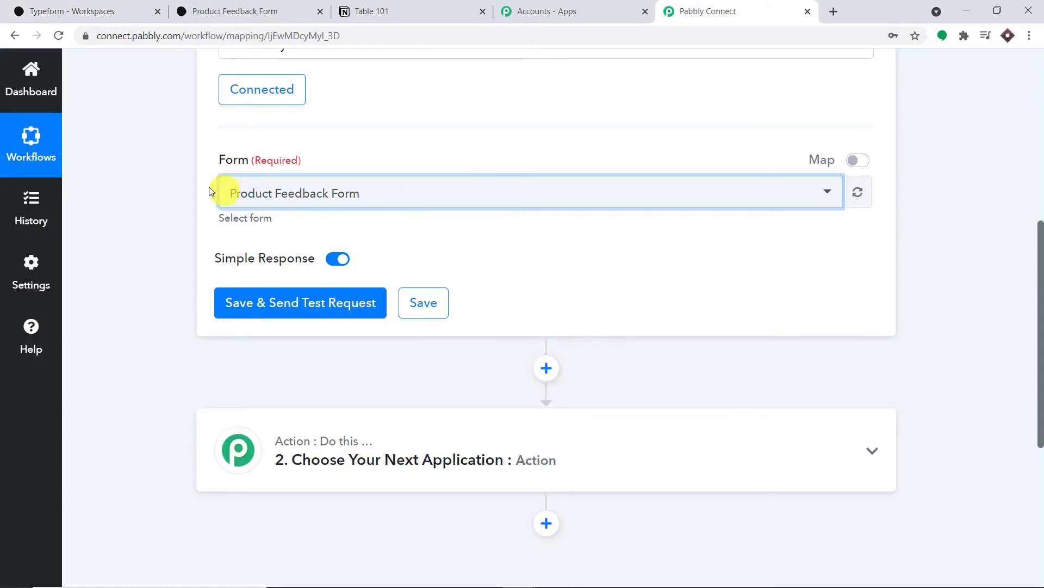
pyautogui.scroll(3, 489, 185)
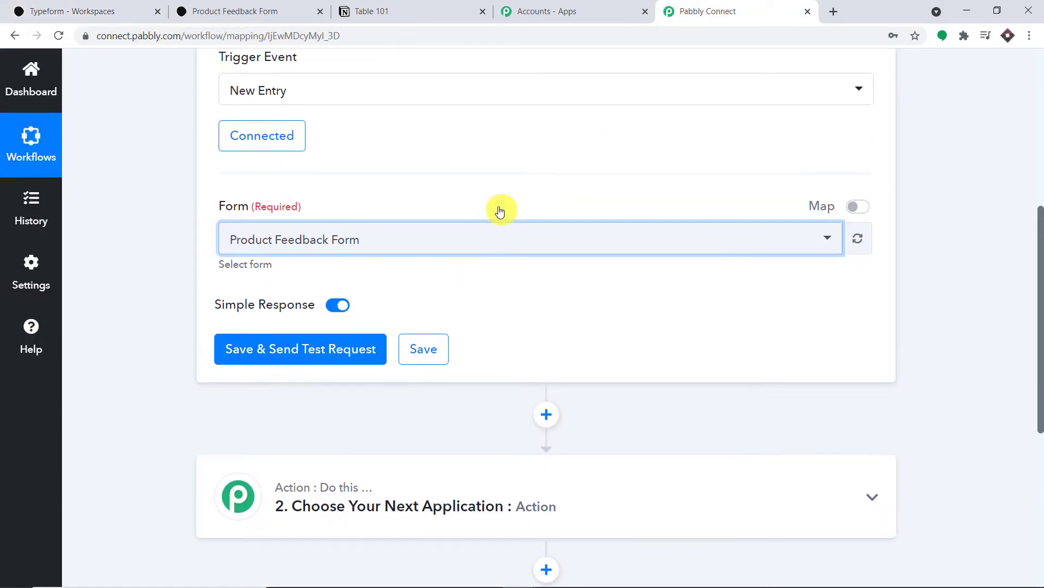
pyautogui.click(39, 10)
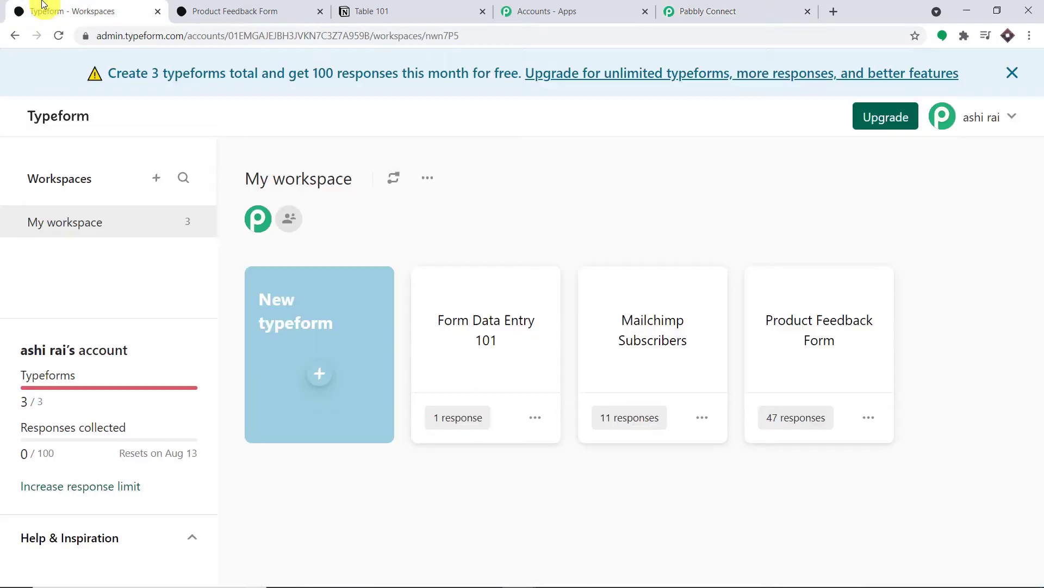
pyautogui.click(758, 10)
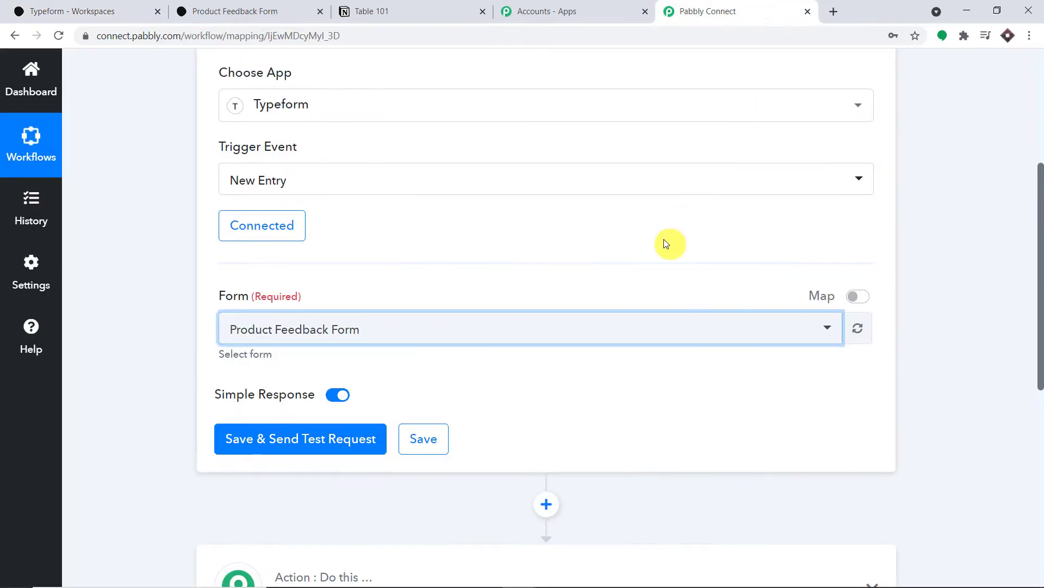
pyautogui.click(281, 445)
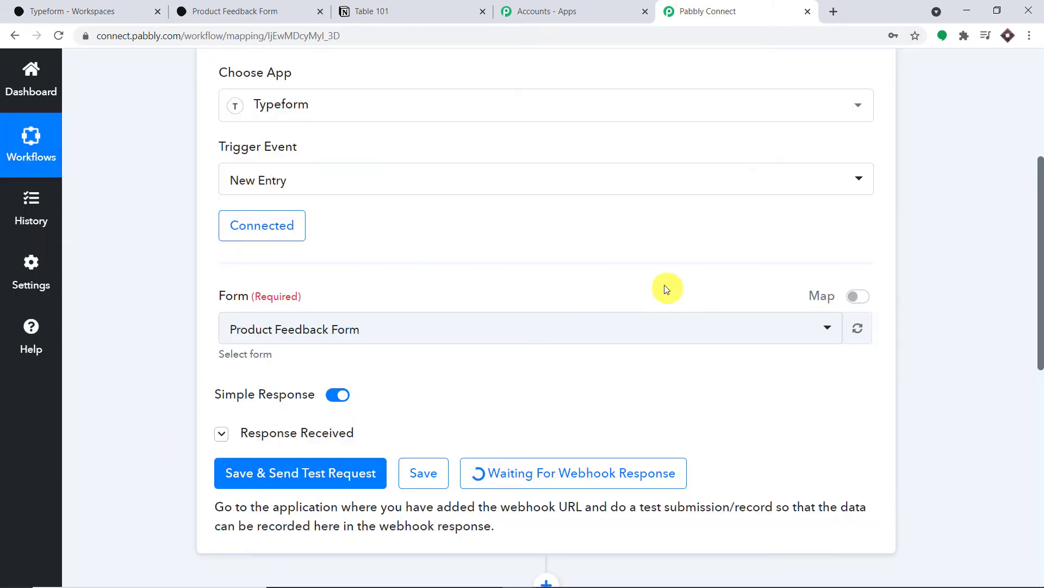
# Step: Expand and collapse the Response Received details, then switch to the Typeform workspace
pyautogui.scroll(-1, 478, 310)
pyautogui.click(221, 366)
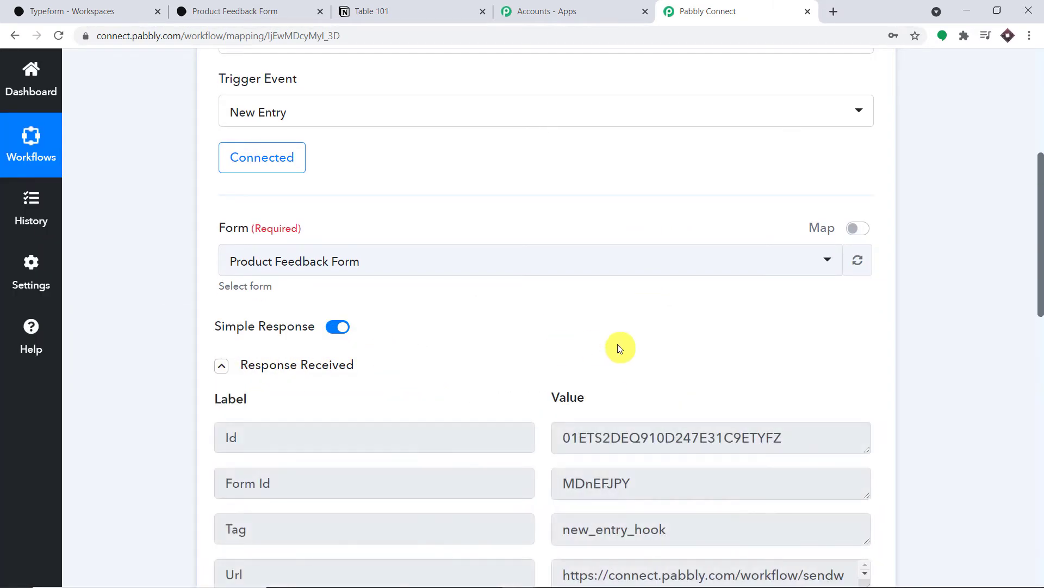
pyautogui.scroll(-5, 672, 378)
pyautogui.scroll(3, 793, 380)
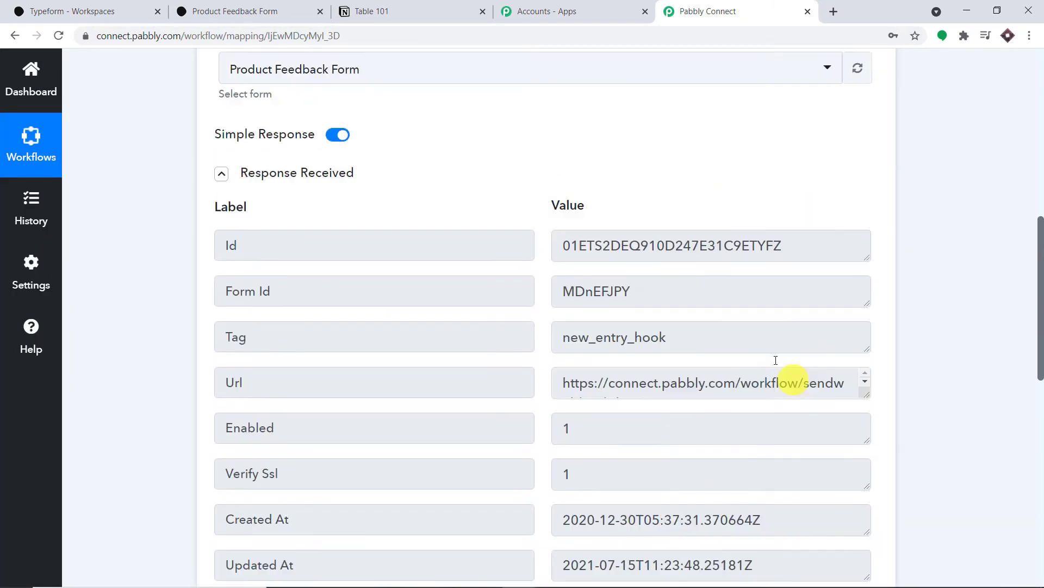
pyautogui.click(222, 235)
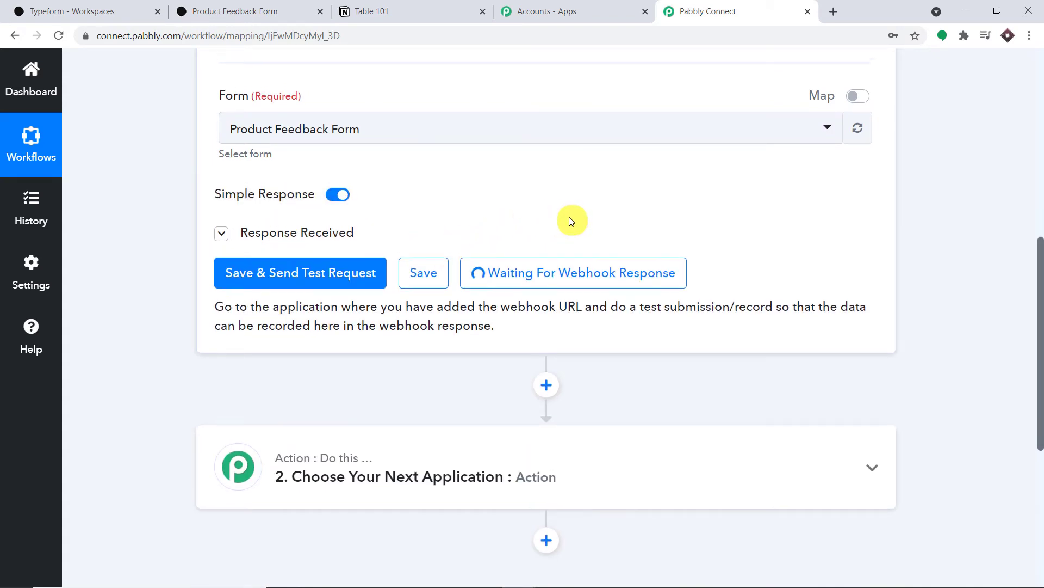
pyautogui.scroll(1, 569, 216)
pyautogui.click(103, 11)
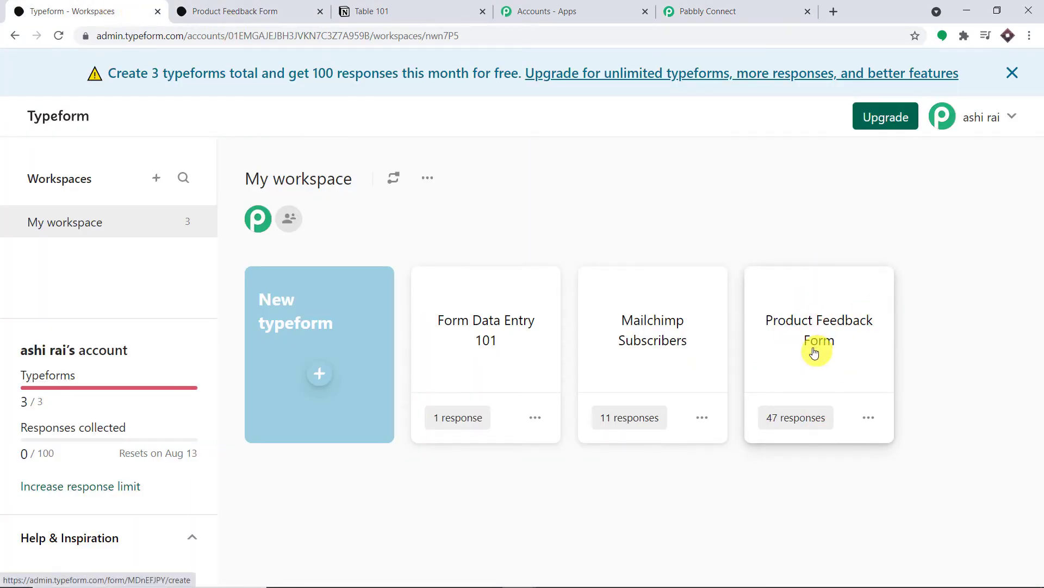
# Step: Open the live Product Feedback Form from its card menu's View option
pyautogui.click(725, 8)
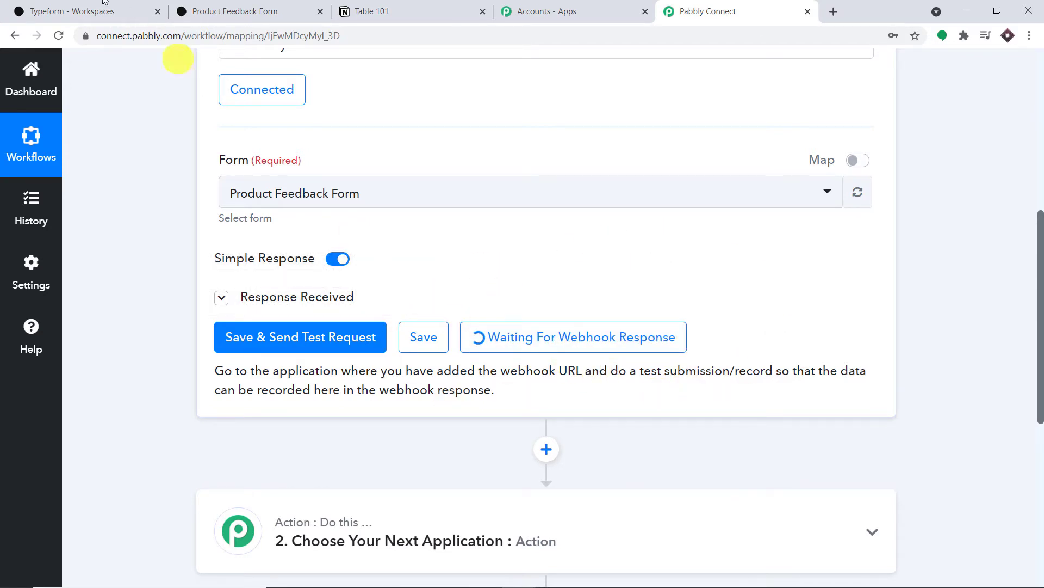
pyautogui.click(57, 11)
pyautogui.click(875, 417)
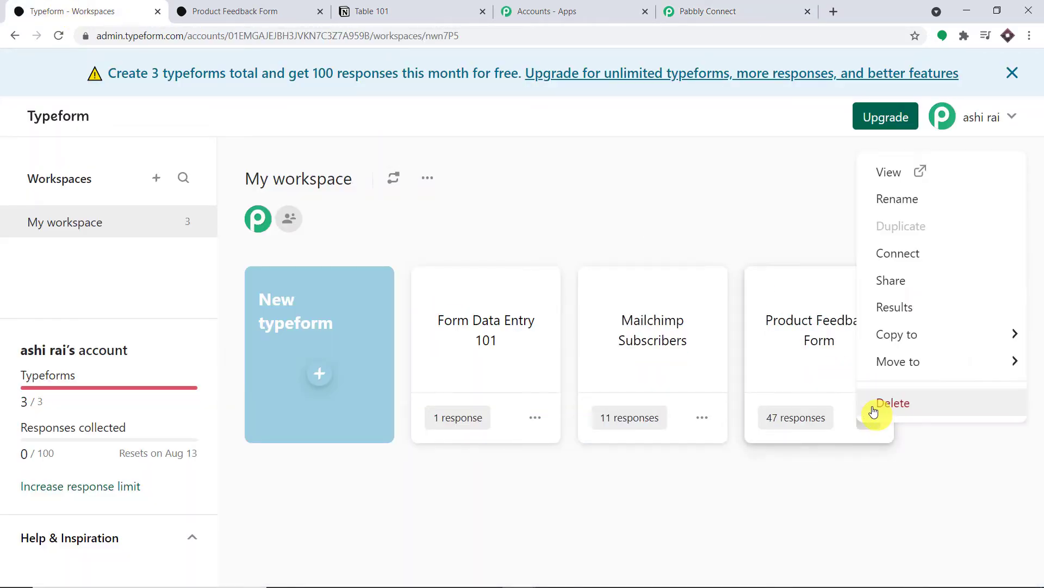
pyautogui.click(880, 179)
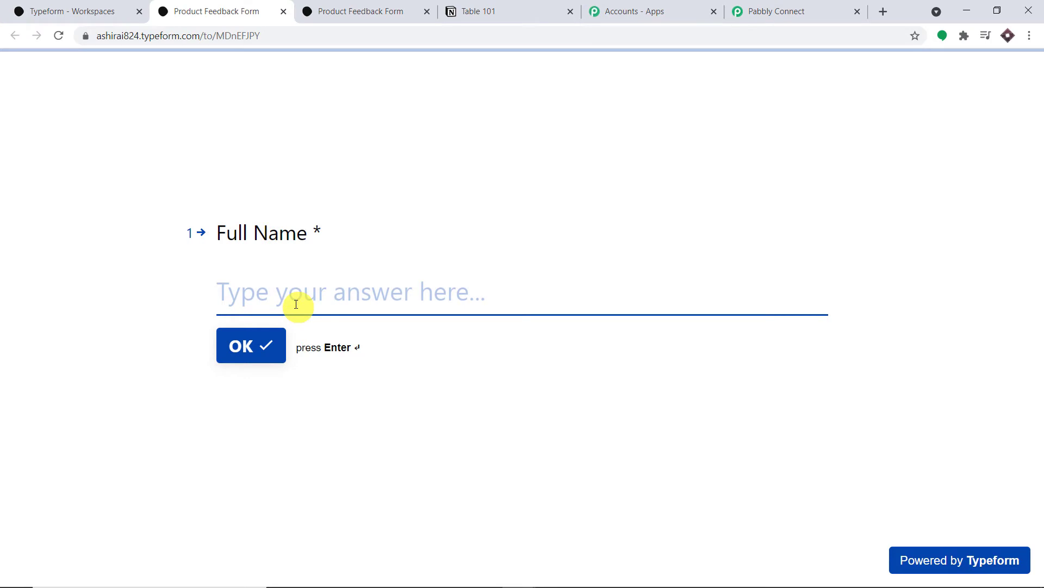
# Step: Enter a full name, e-mail and phone number, rate the product Average, and submit
pyautogui.write('Jon Snow')
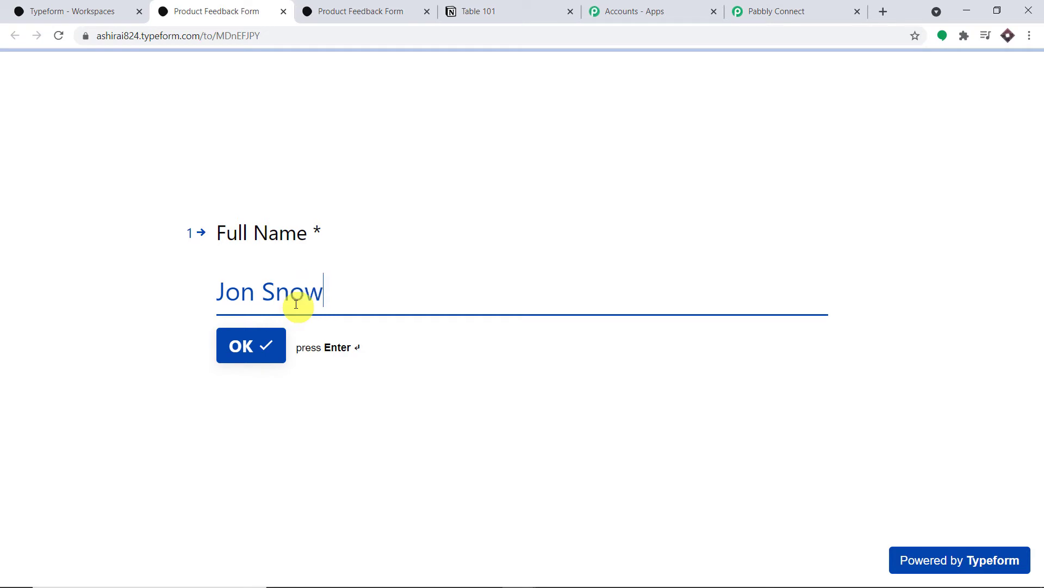
pyautogui.click(268, 334)
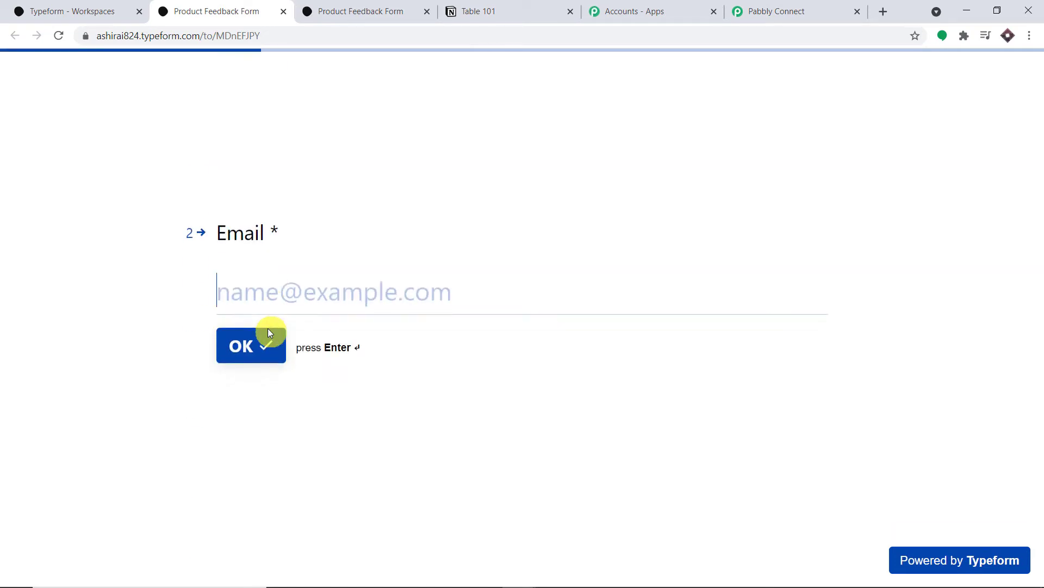
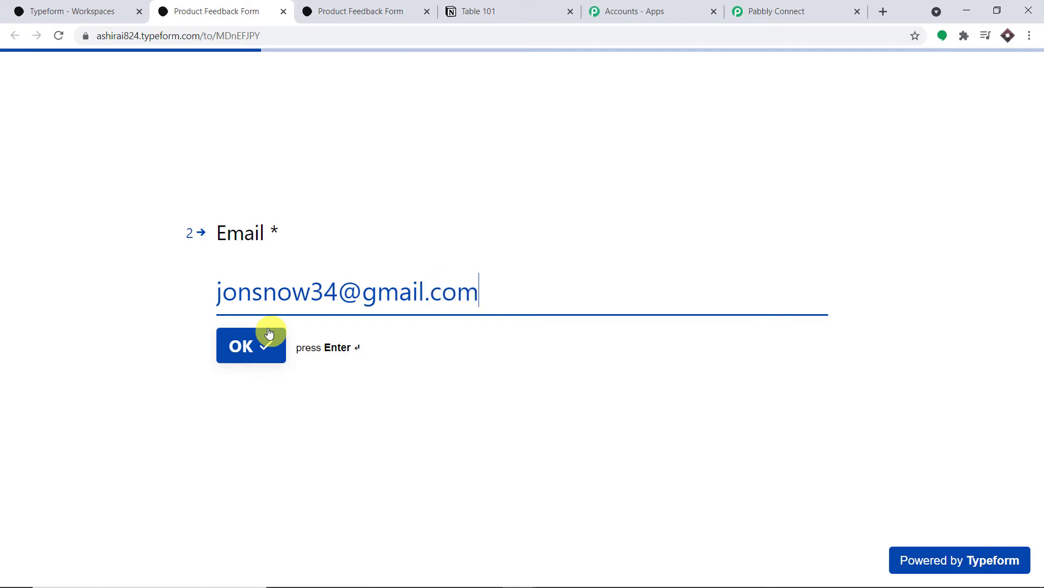
pyautogui.click(269, 333)
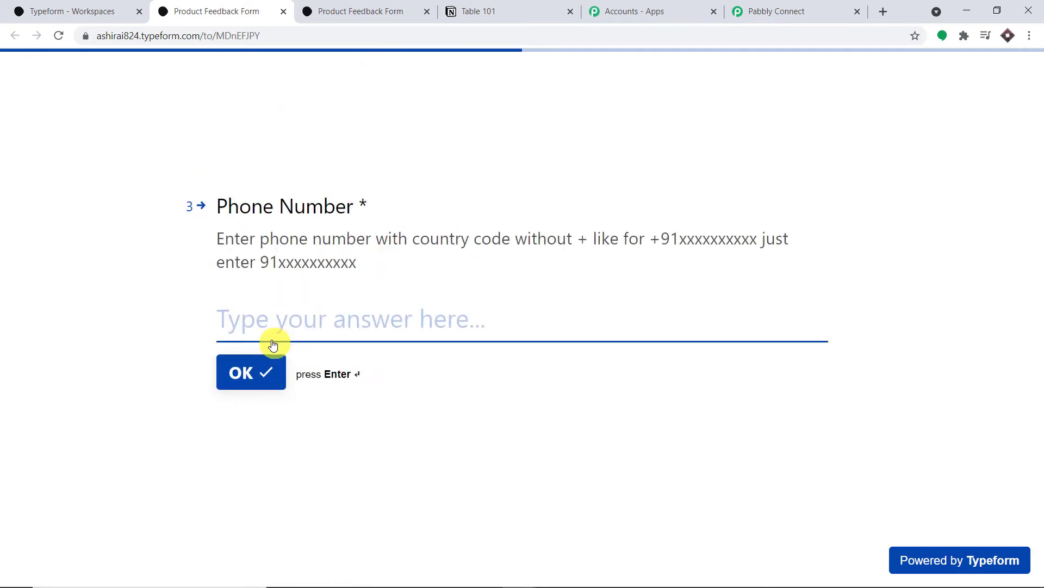
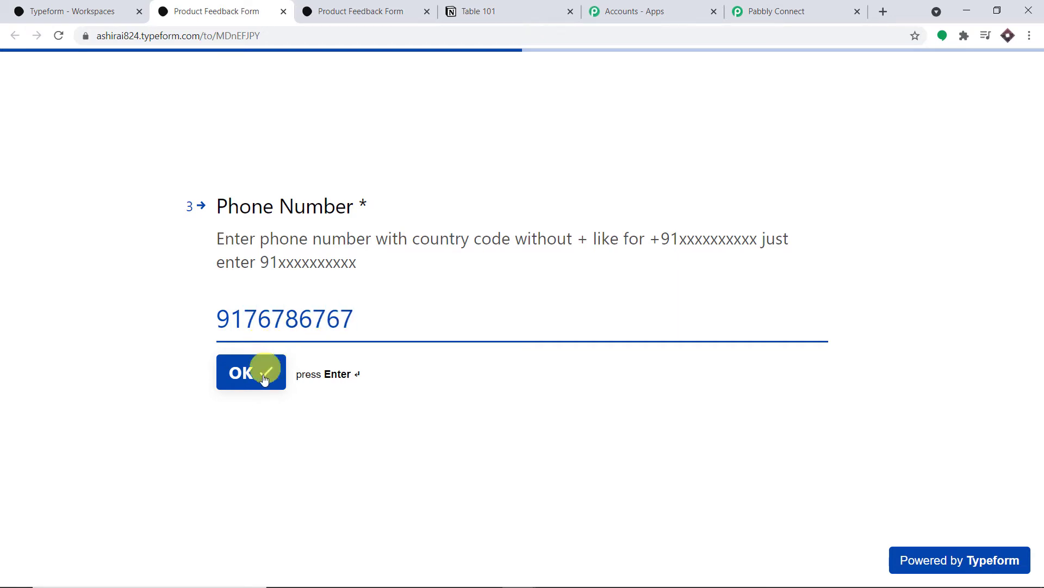
pyautogui.click(263, 370)
pyautogui.click(295, 333)
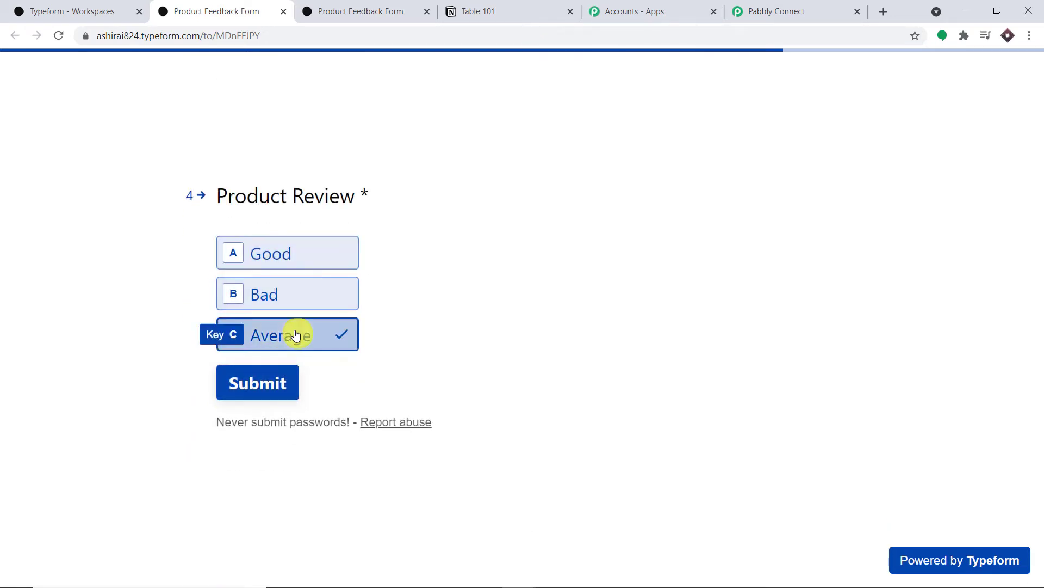
pyautogui.click(261, 384)
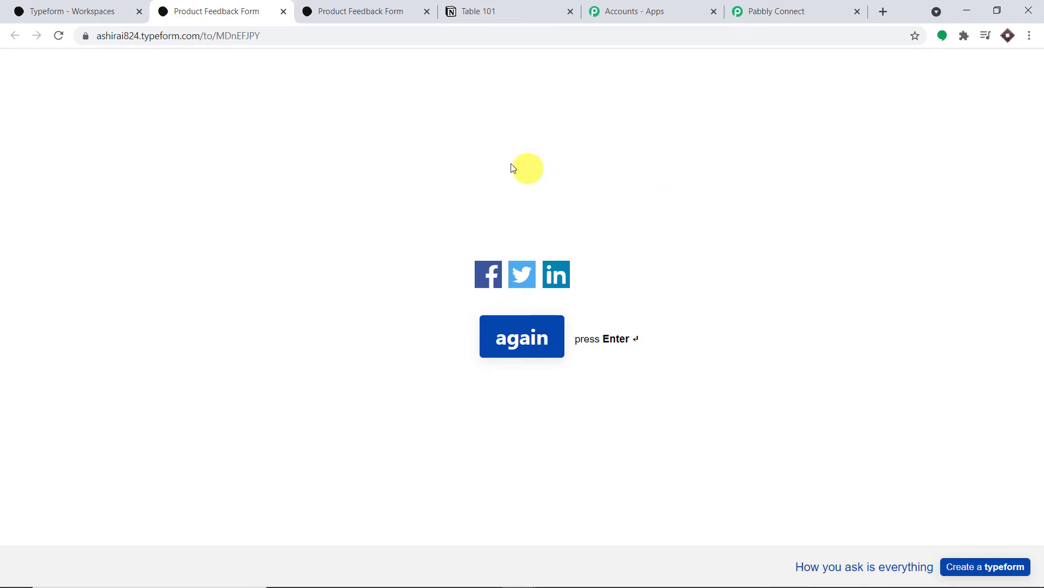
# Step: Back in Pabbly Connect, check the captured form title in the Response Received data
pyautogui.click(799, 4)
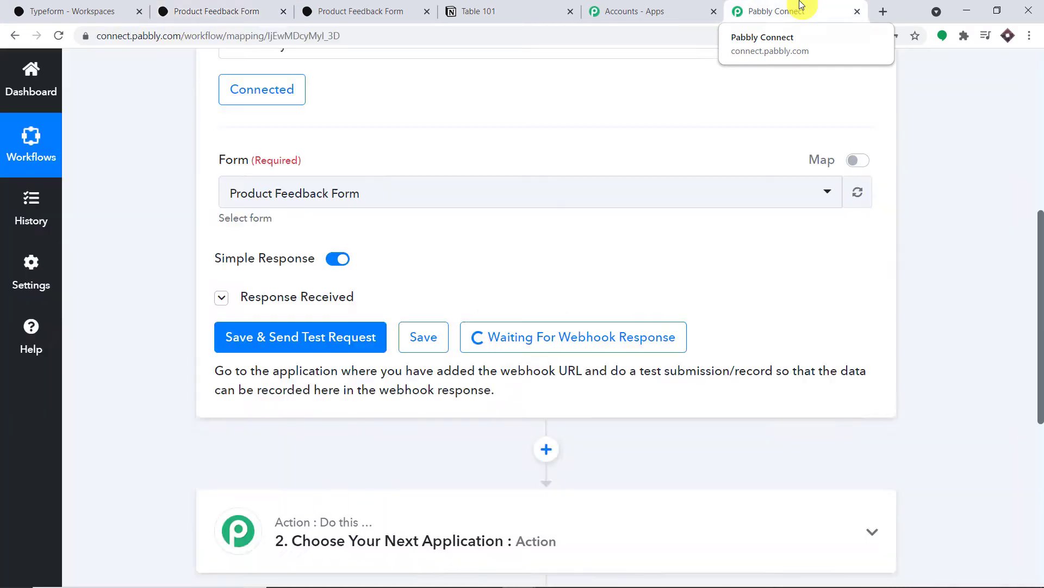
pyautogui.moveTo(1041, 245); pyautogui.dragTo(1038, 319)
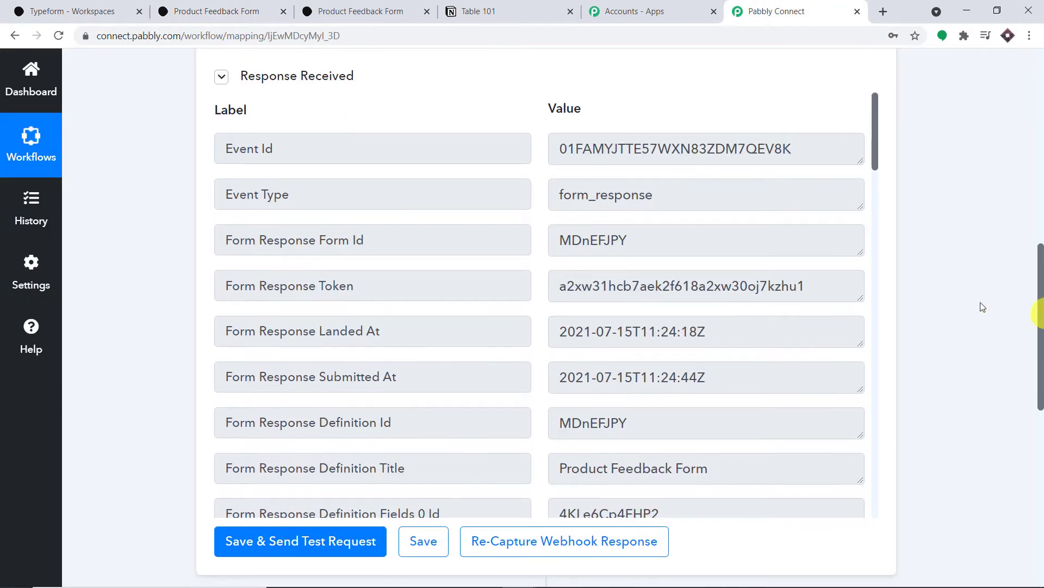
pyautogui.scroll(-5, 681, 227)
pyautogui.moveTo(716, 205); pyautogui.dragTo(538, 203)
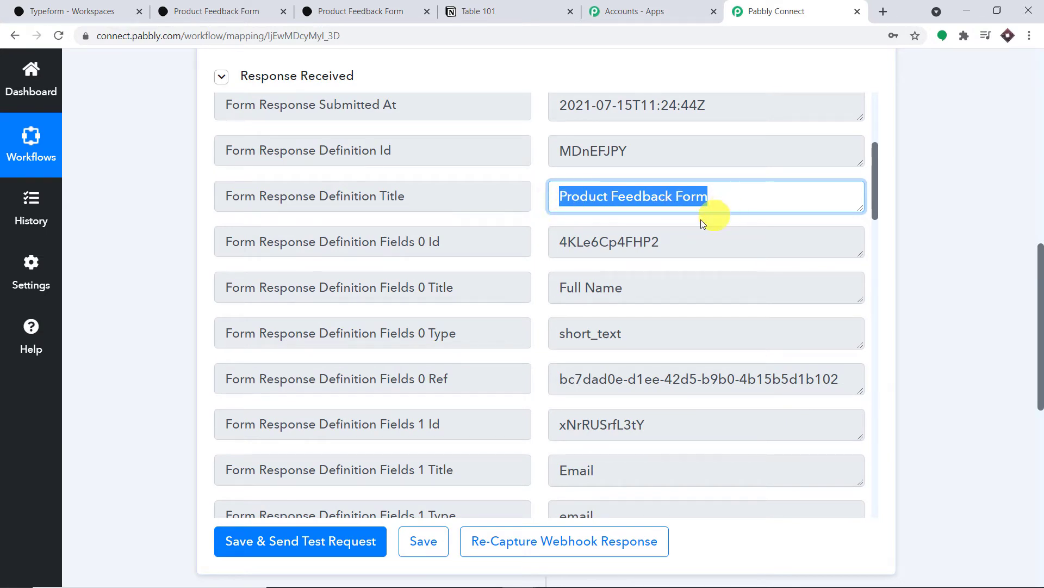
pyautogui.scroll(-5, 690, 234)
pyautogui.scroll(-12, 671, 266)
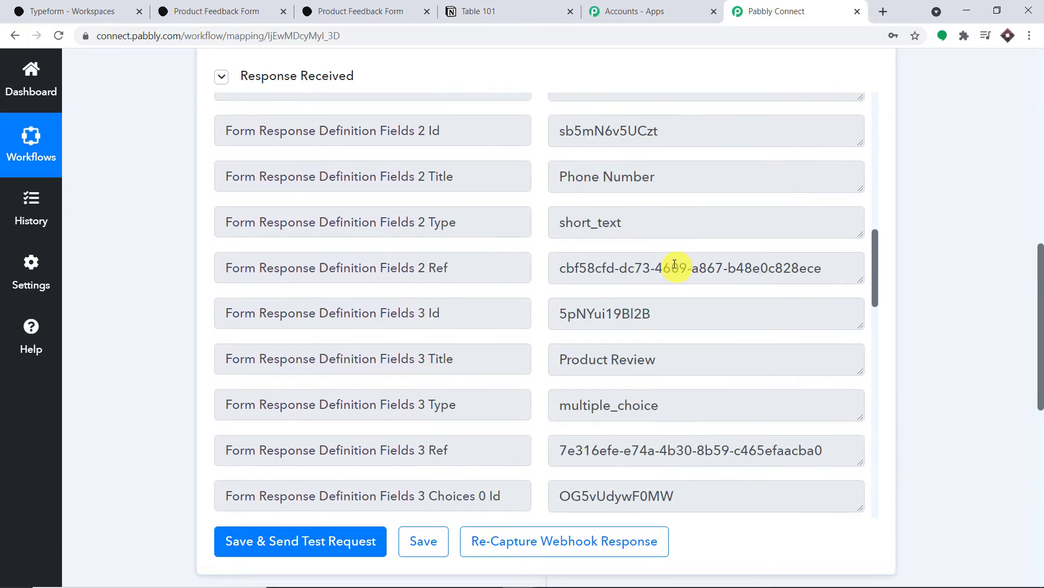
pyautogui.scroll(-6, 674, 264)
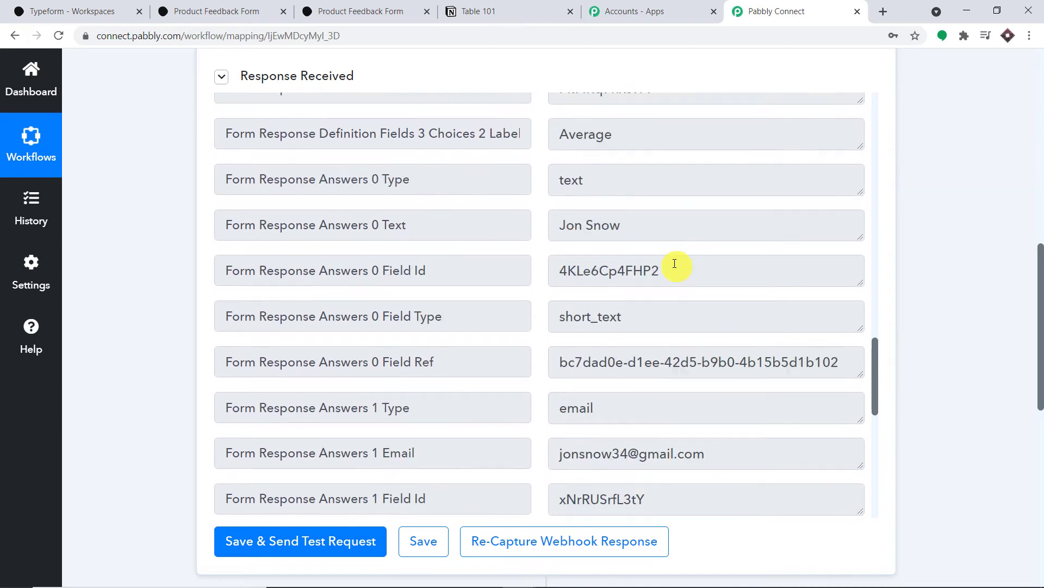
# Step: Check the captured full name, email, phone and review rating answers, then scroll to step 2
pyautogui.moveTo(625, 136); pyautogui.dragTo(479, 136)
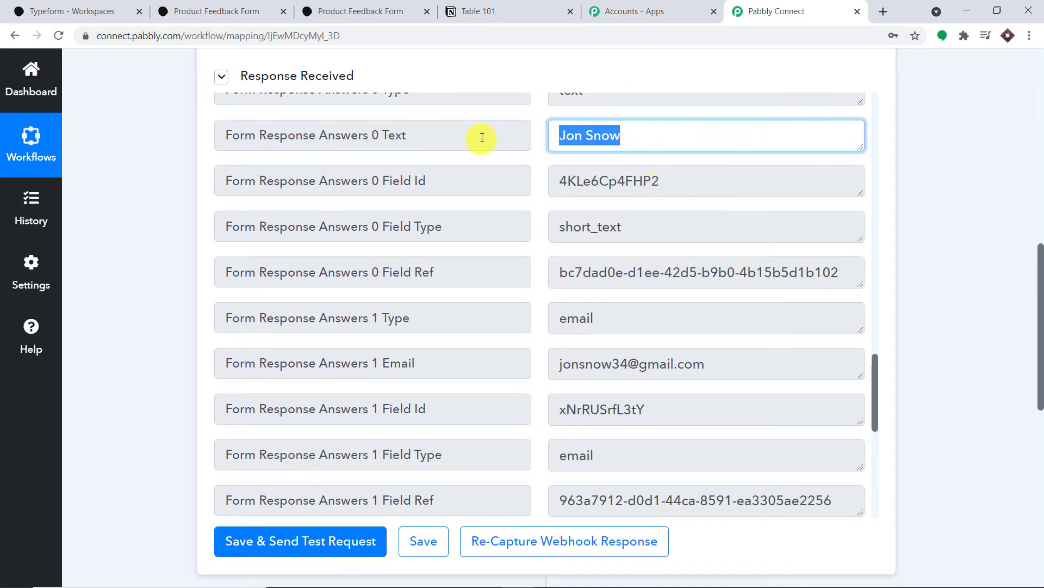
pyautogui.scroll(-3, 723, 225)
pyautogui.moveTo(740, 235); pyautogui.dragTo(427, 261)
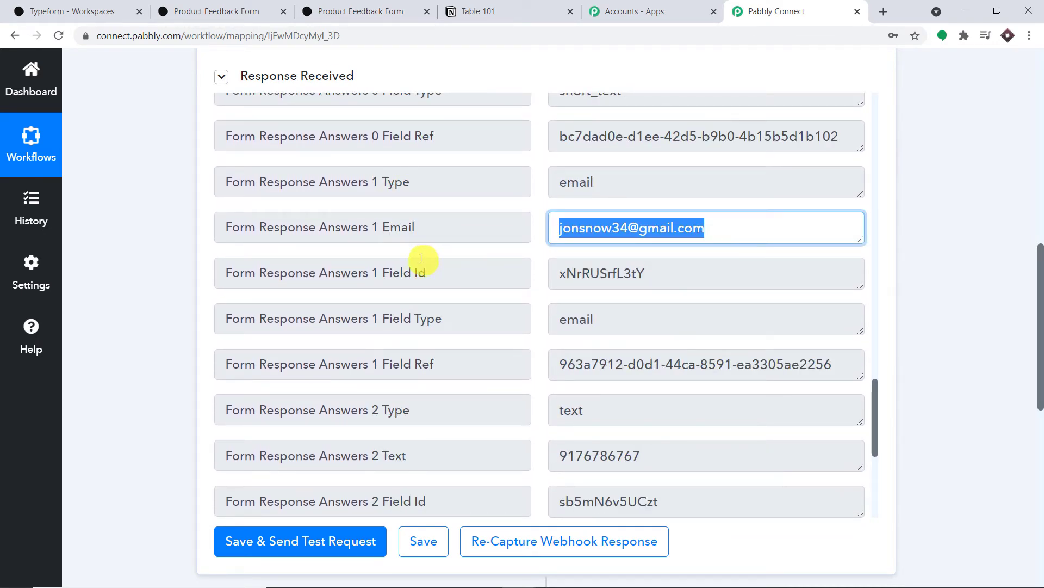
pyautogui.scroll(-1, 706, 275)
pyautogui.scroll(-5, 707, 275)
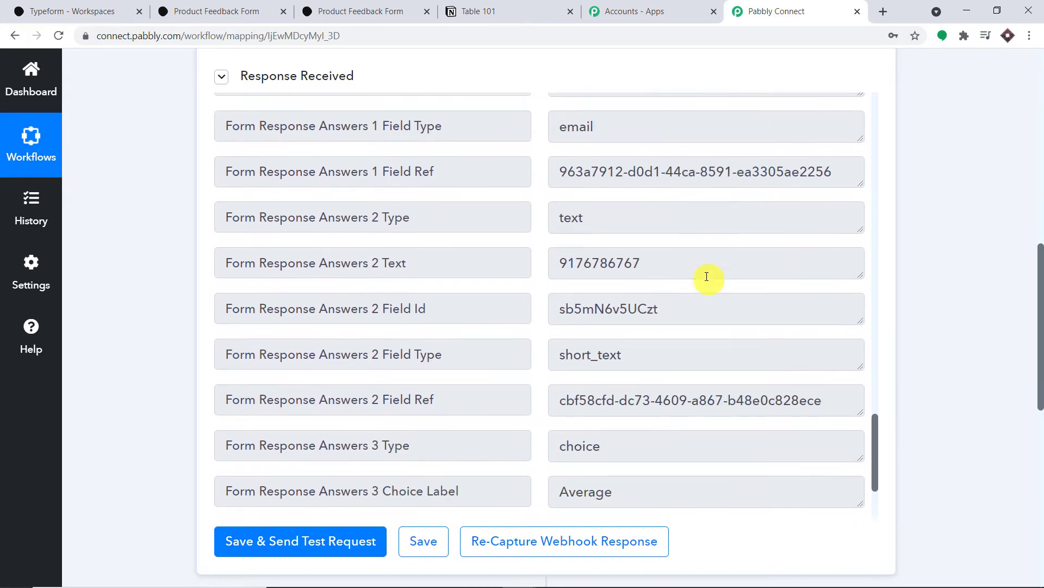
pyautogui.moveTo(675, 187); pyautogui.dragTo(357, 196)
pyautogui.scroll(-3, 732, 267)
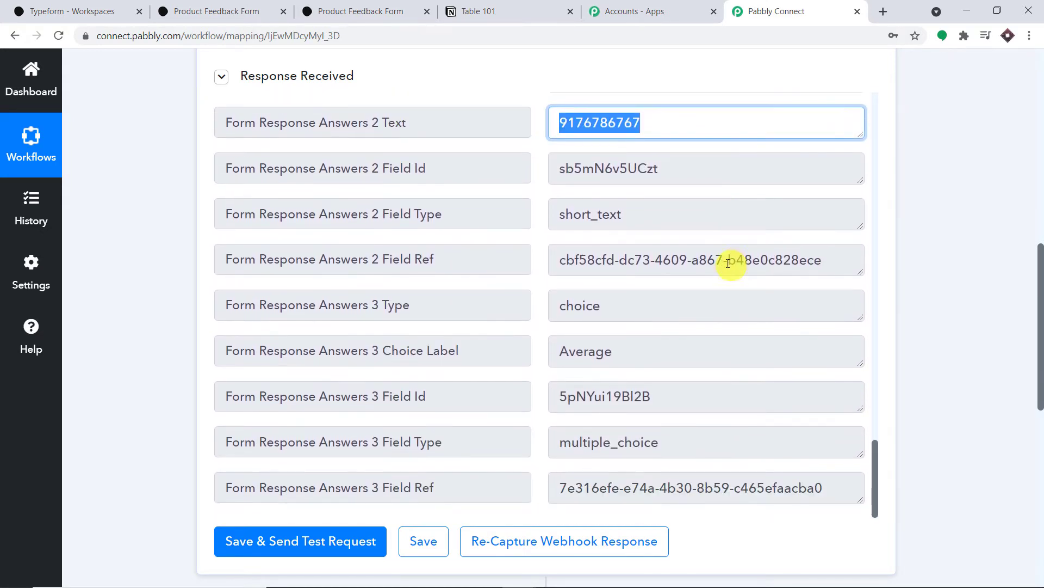
pyautogui.moveTo(688, 277); pyautogui.dragTo(252, 303)
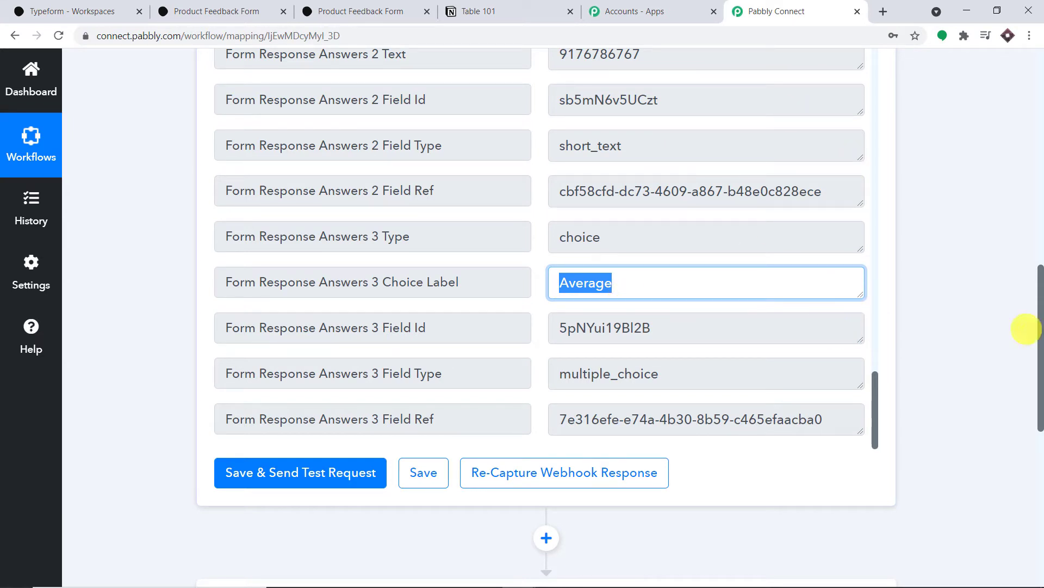
pyautogui.moveTo(1040, 336); pyautogui.dragTo(1040, 448)
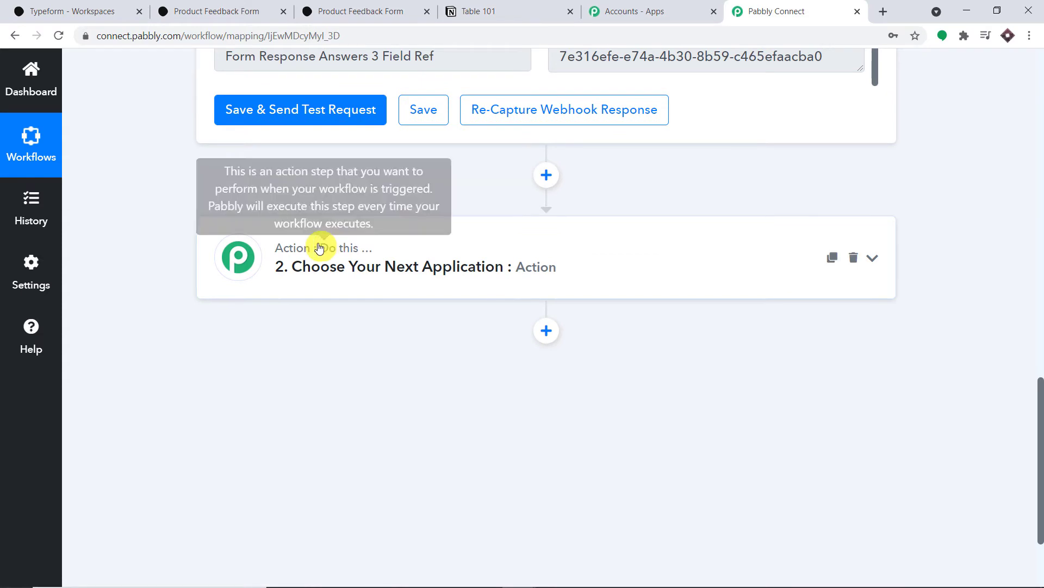
# Step: Set the action step to Notion with the Create Page event
pyautogui.click(360, 264)
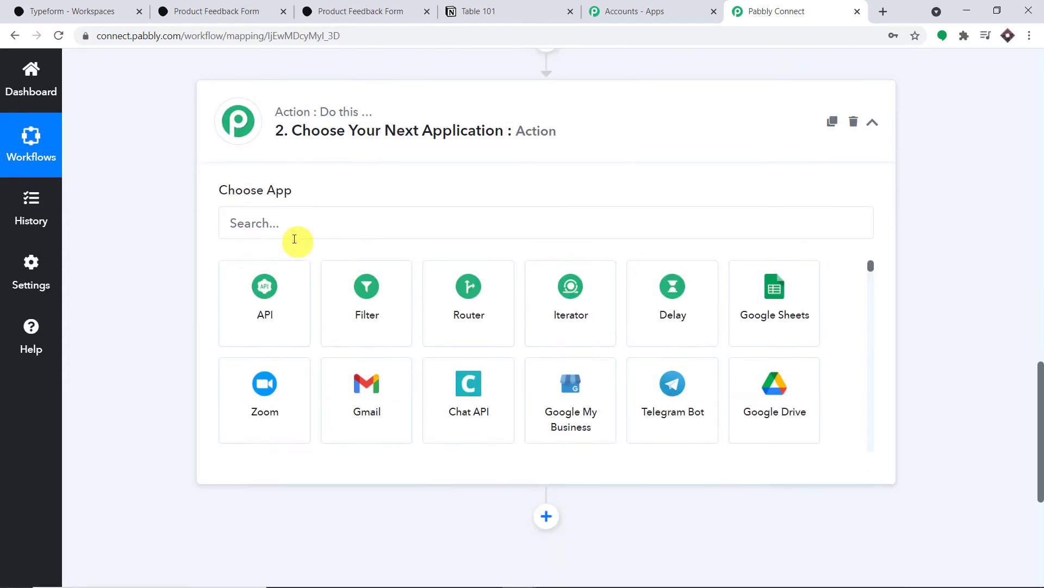
pyautogui.click(279, 232)
pyautogui.write('notion')
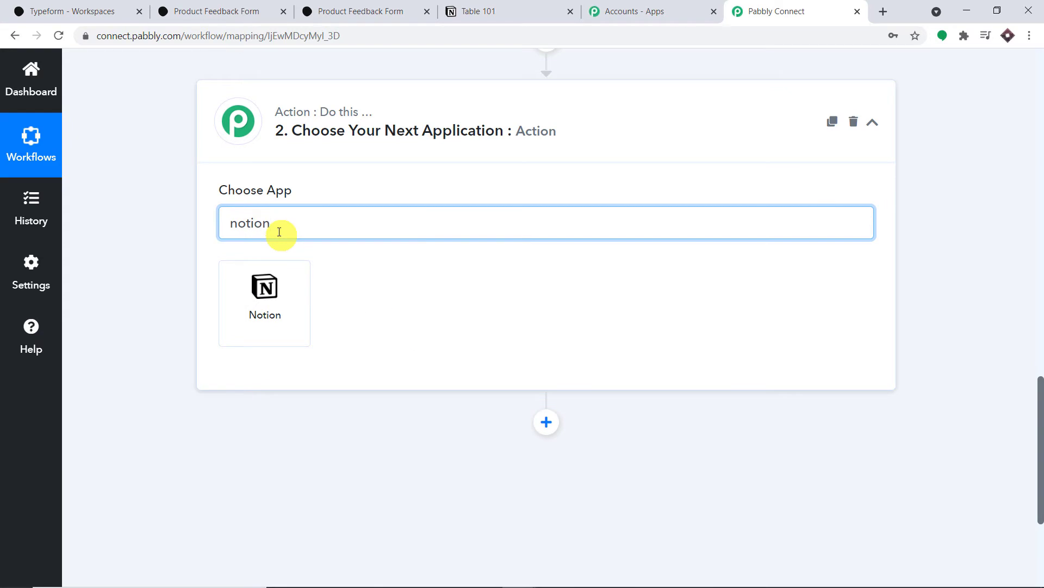
pyautogui.click(274, 317)
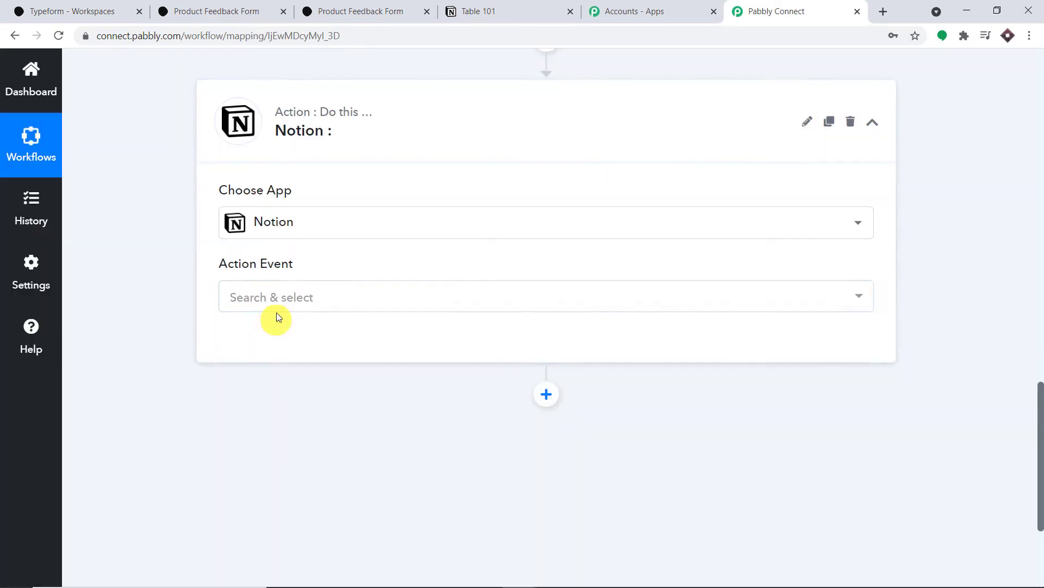
pyautogui.click(315, 295)
pyautogui.click(298, 371)
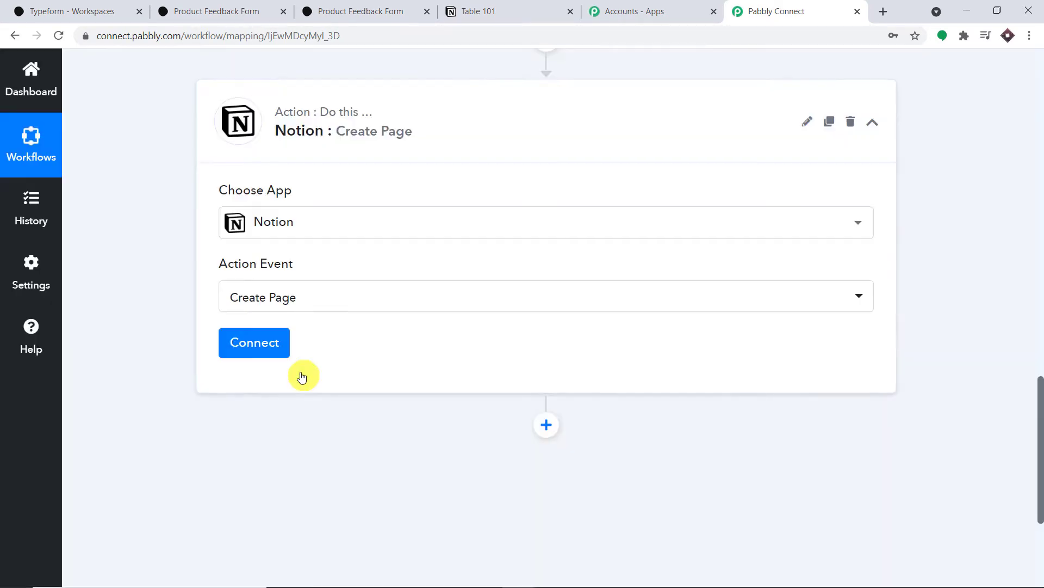
# Step: Start a new Notion connection awaiting its token, then switch to the Table 101 page
pyautogui.click(255, 343)
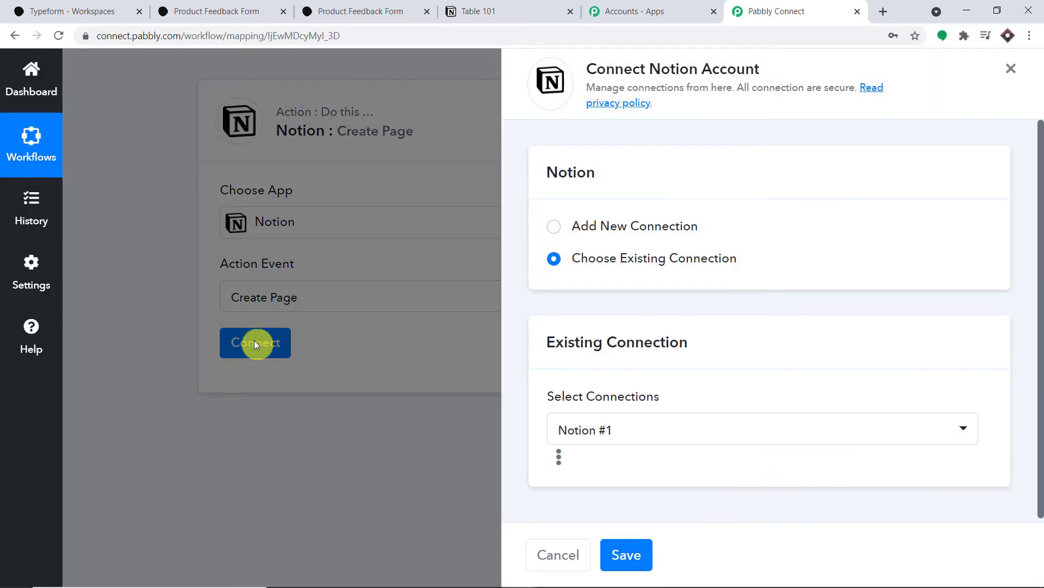
pyautogui.click(553, 227)
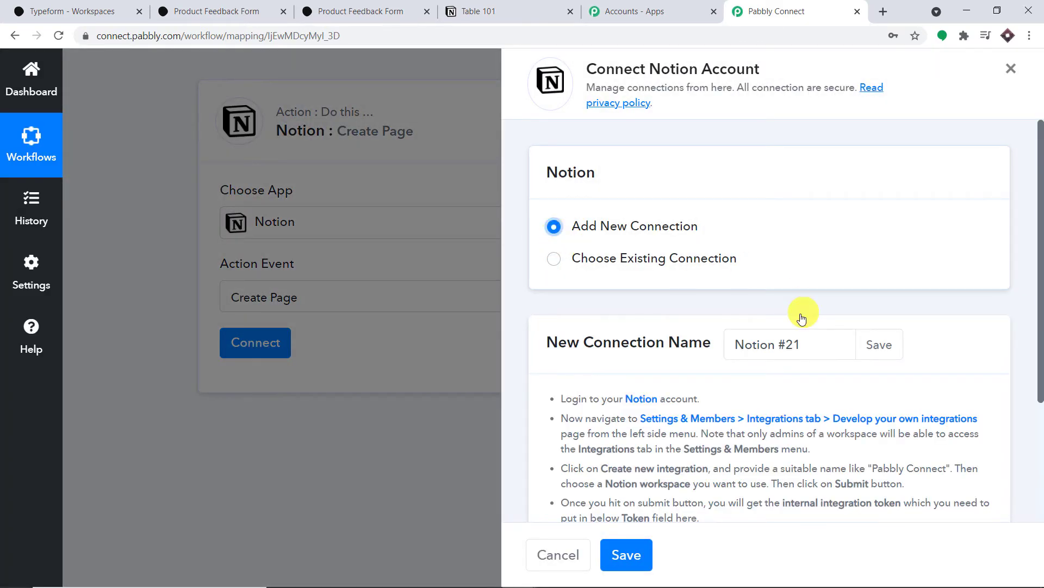
pyautogui.scroll(-3, 794, 313)
pyautogui.click(582, 450)
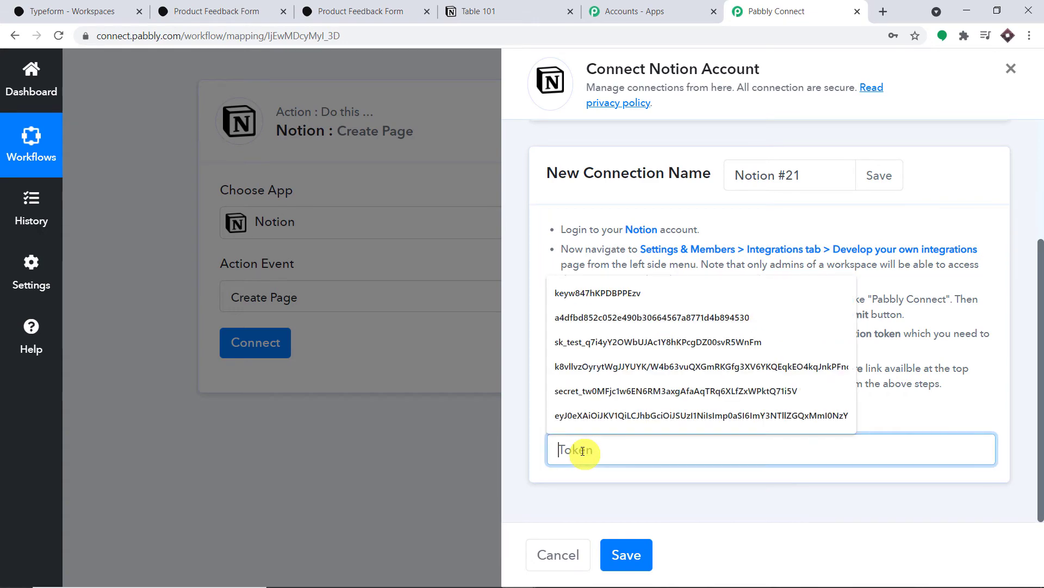
pyautogui.click(962, 229)
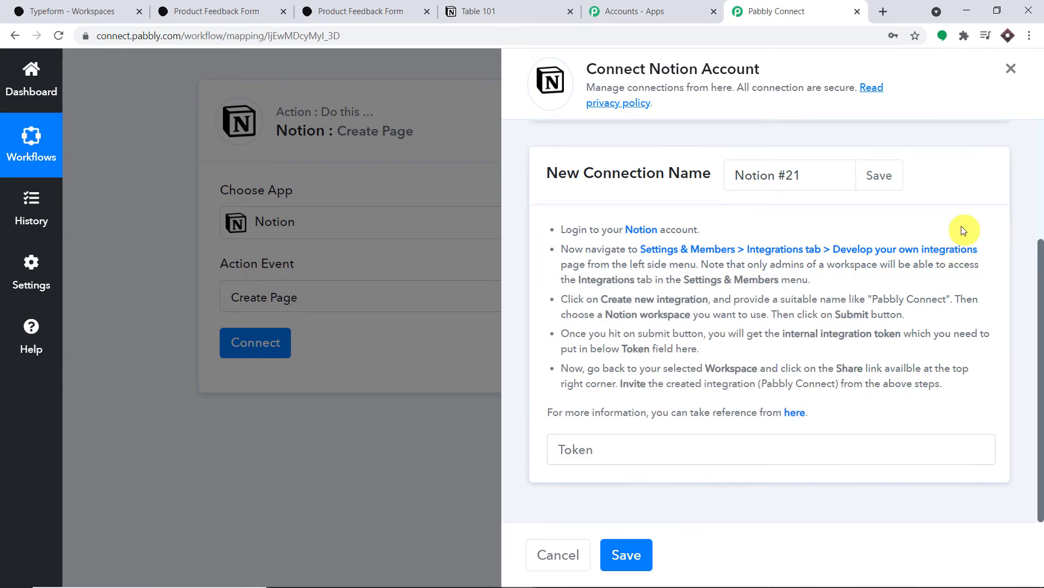
pyautogui.click(473, 10)
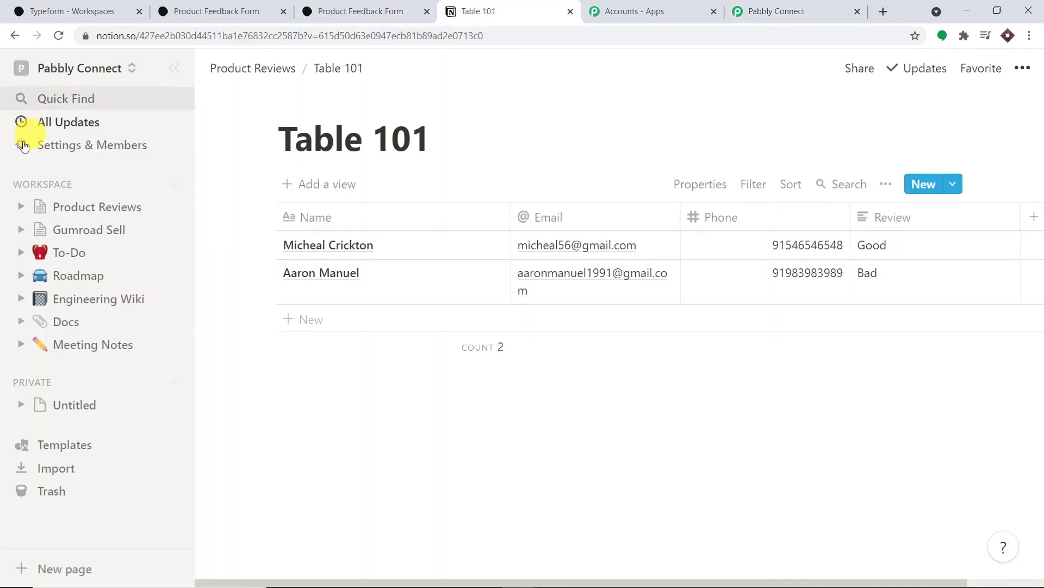
# Step: Create a new empty workspace page titled 'Typeform Data 101'
pyautogui.click(174, 185)
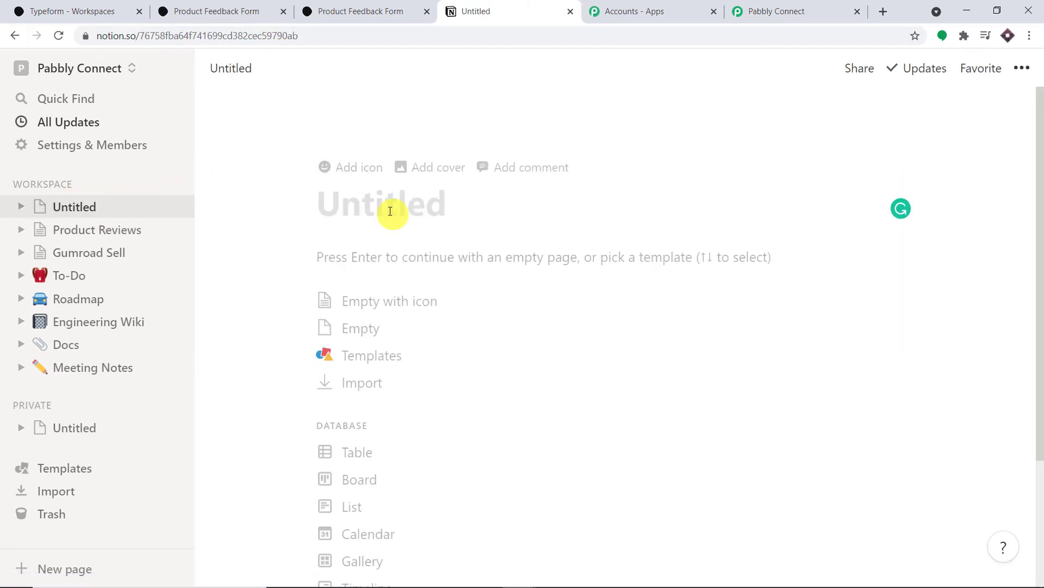
pyautogui.write('Typefo')
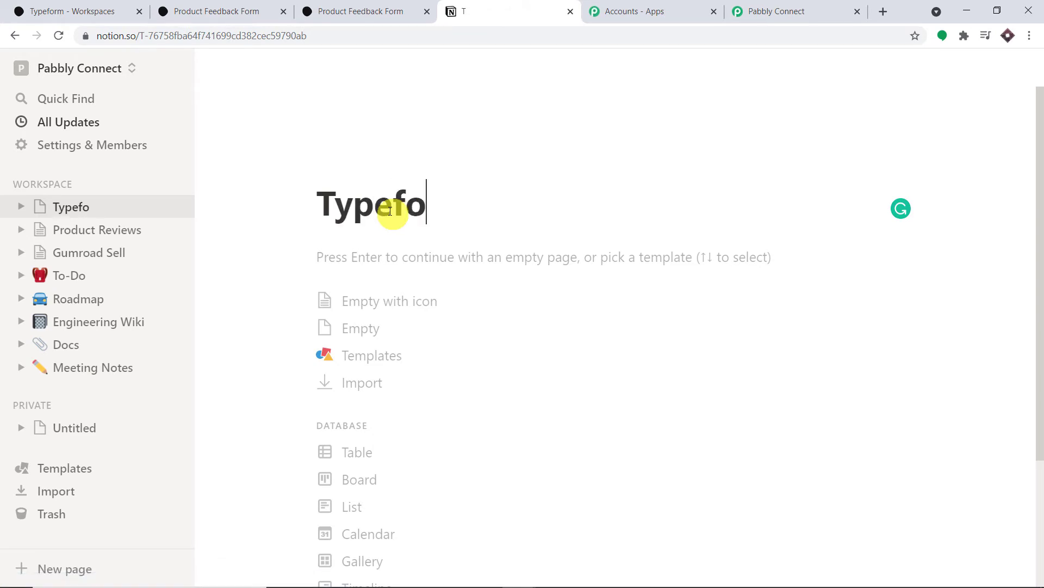
pyautogui.write('er')
pyautogui.press('BackSpace')
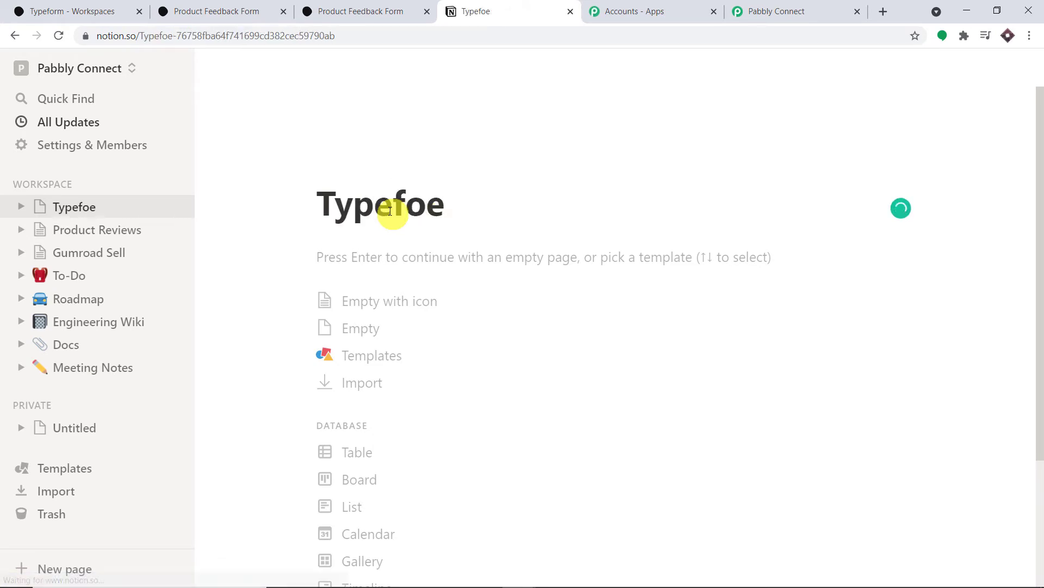
pyautogui.press('BackSpace')
pyautogui.write('rm D')
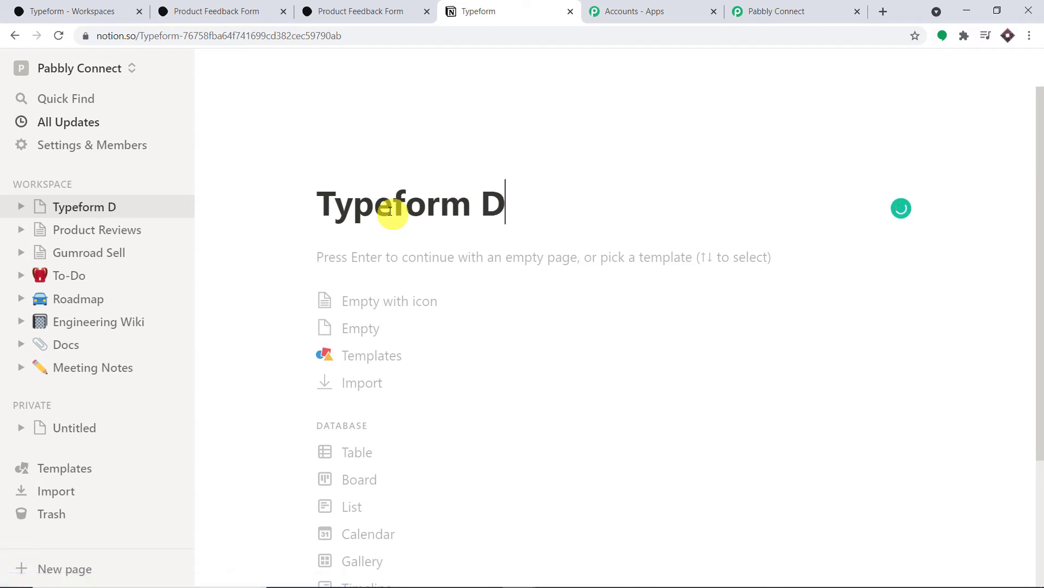
pyautogui.write('ata 101')
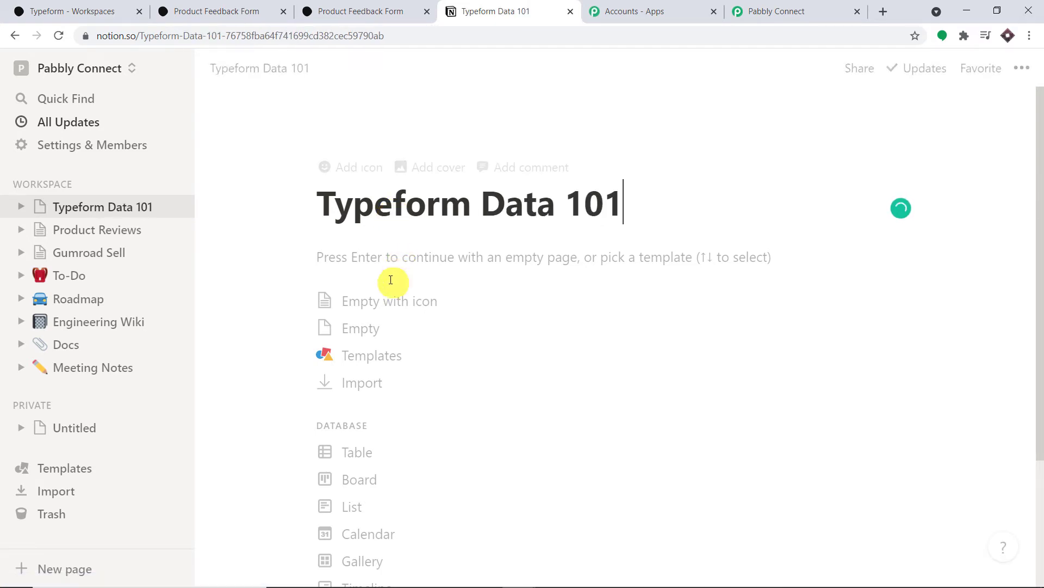
pyautogui.click(385, 259)
# Step: Insert an inline table via /table and start naming it 'Table One'
pyautogui.write('/n')
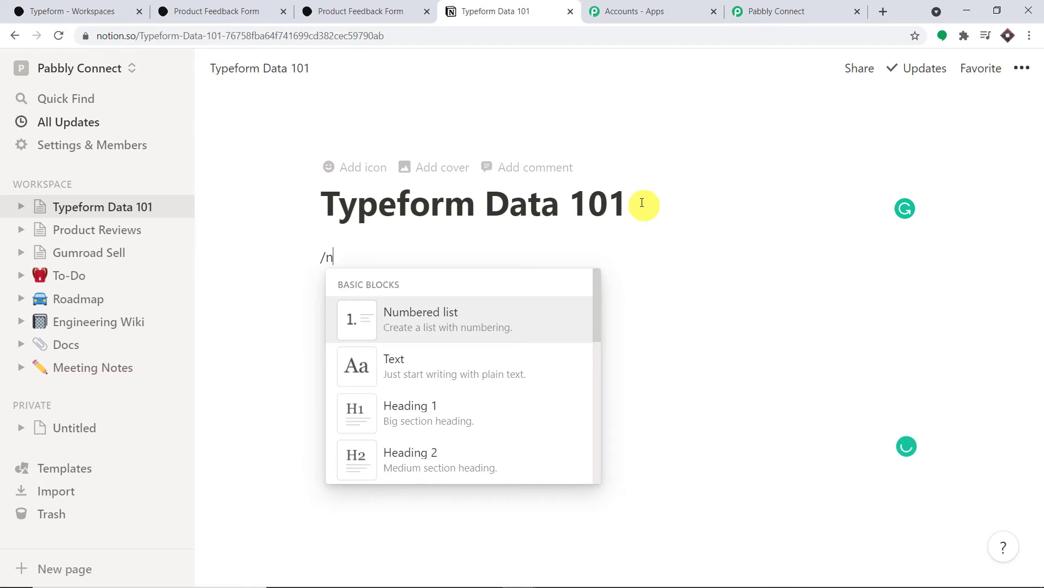
pyautogui.press('BackSpace')
pyautogui.write('ta')
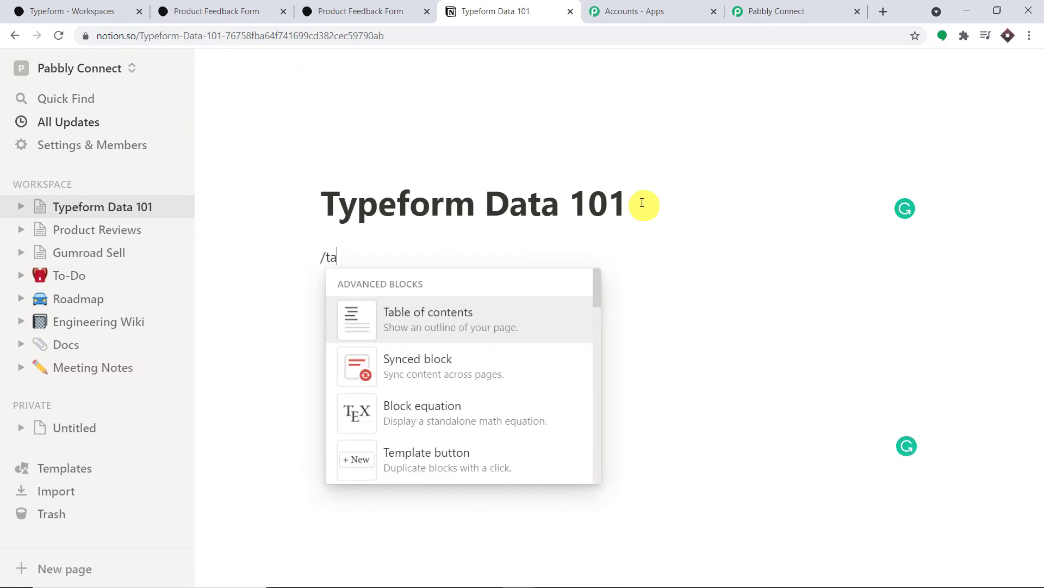
pyautogui.write('ble')
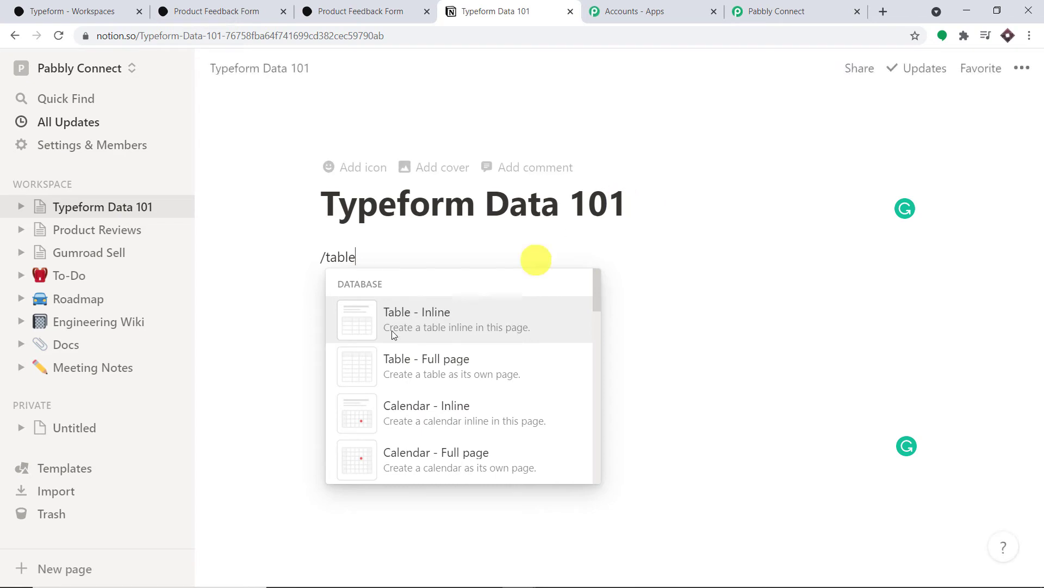
pyautogui.click(423, 318)
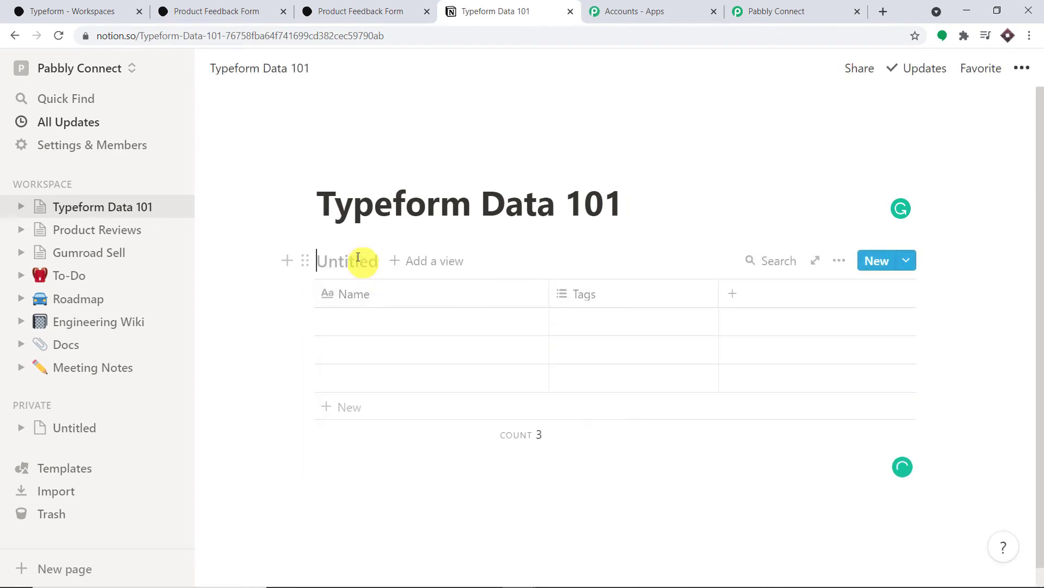
pyautogui.write('T')
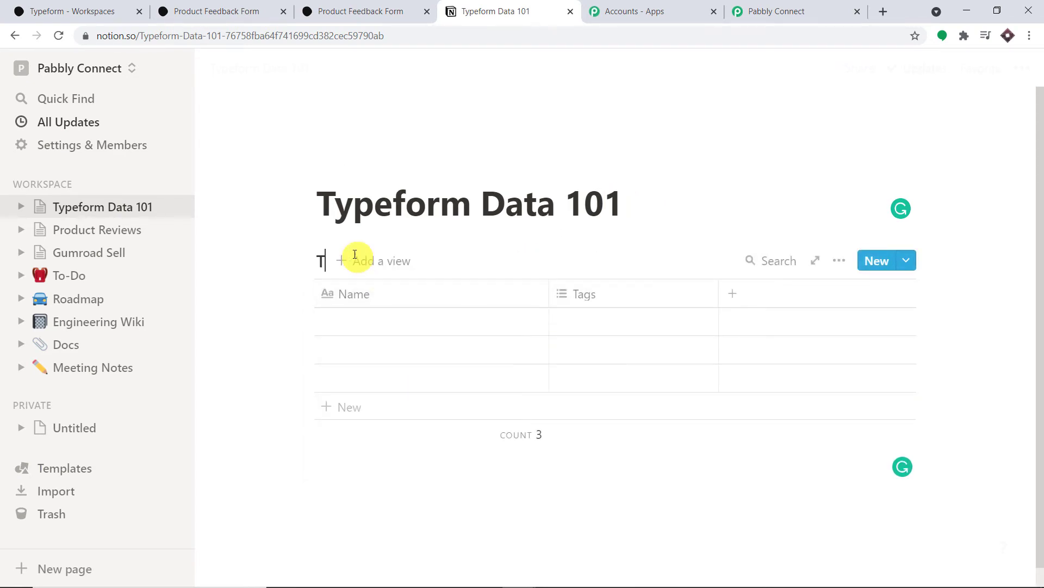
pyautogui.write('ab')
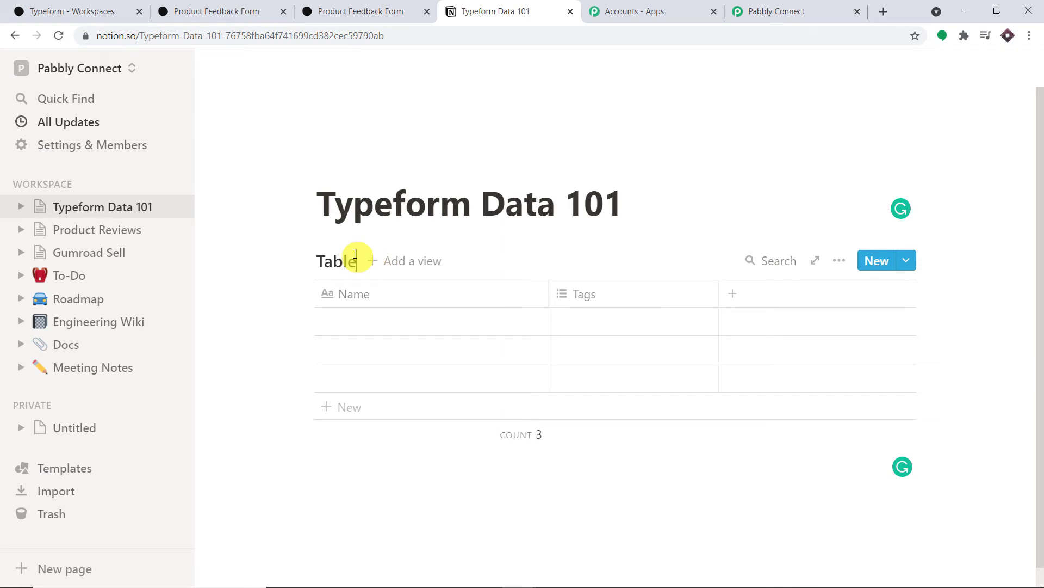
pyautogui.write('le ')
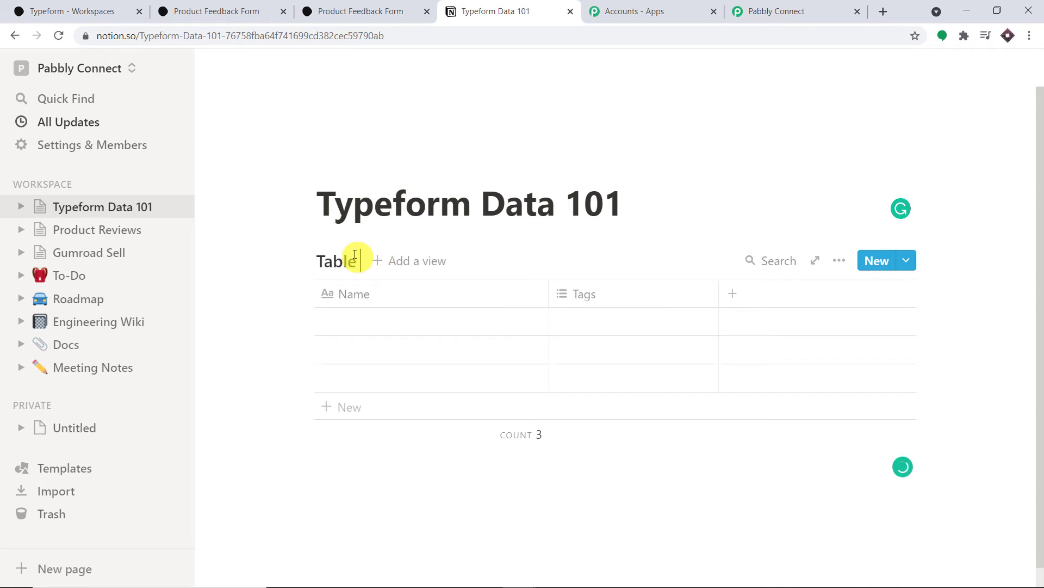
pyautogui.write('One')
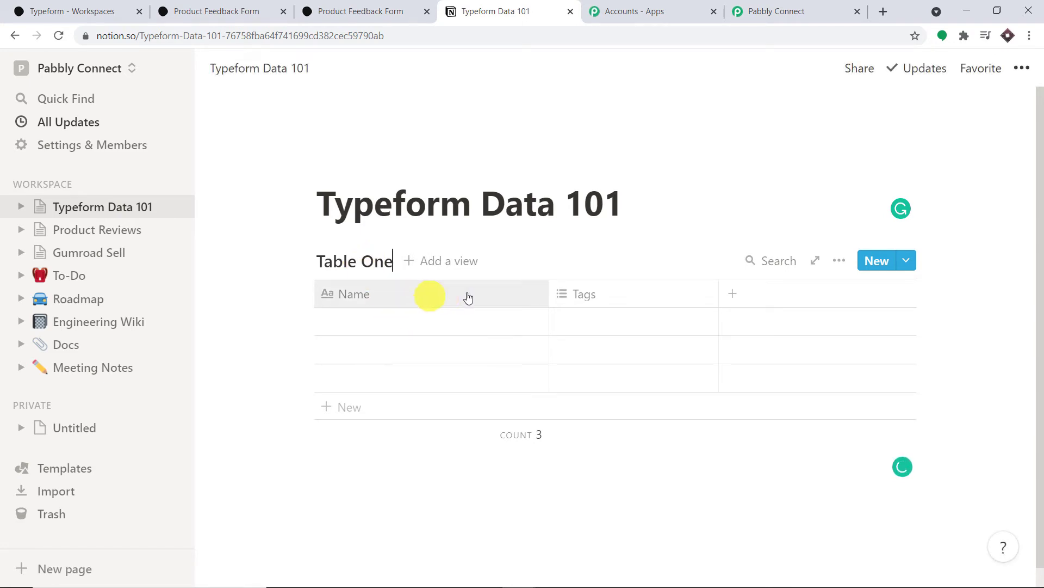
# Step: Turn the Tags column into a Phone-type column named Phone
pyautogui.click(593, 296)
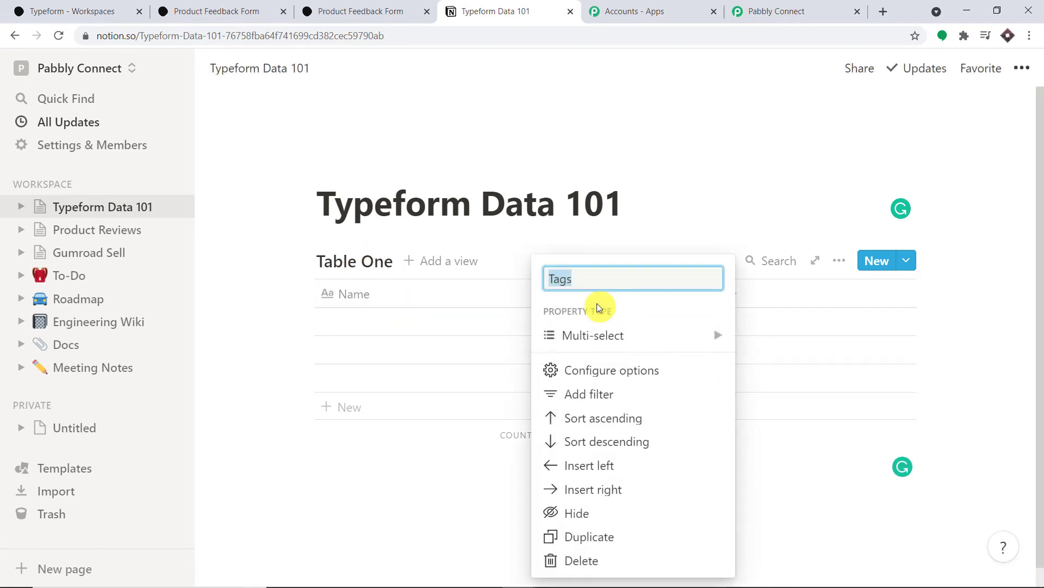
pyautogui.click(655, 343)
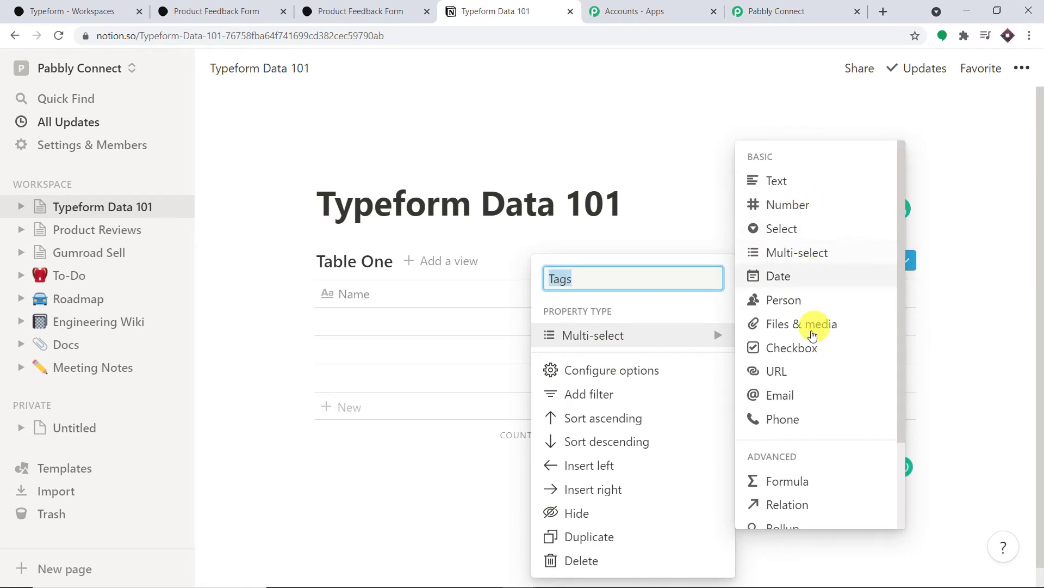
pyautogui.click(803, 421)
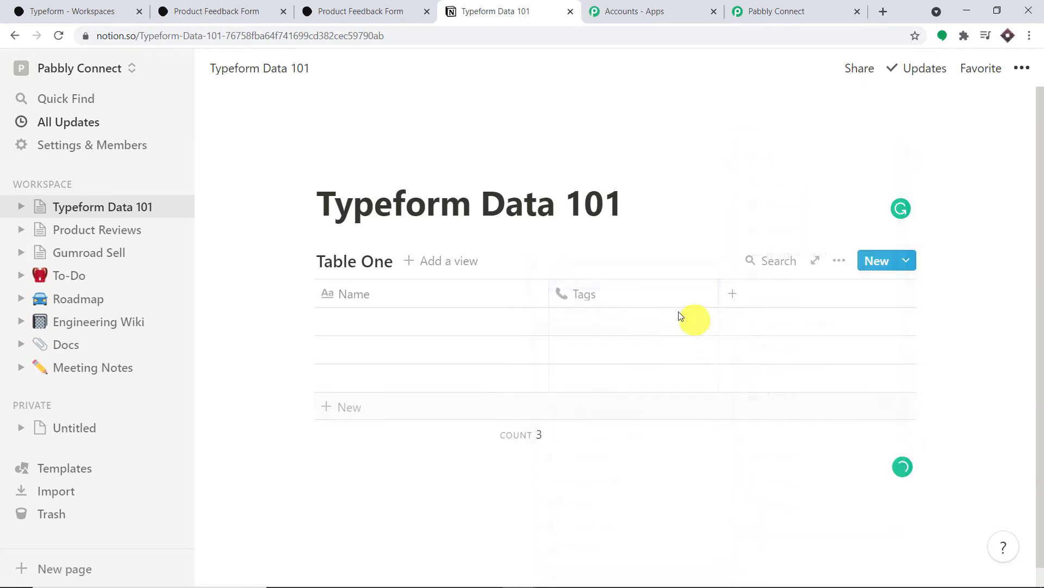
pyautogui.click(613, 294)
pyautogui.press('BackSpace')
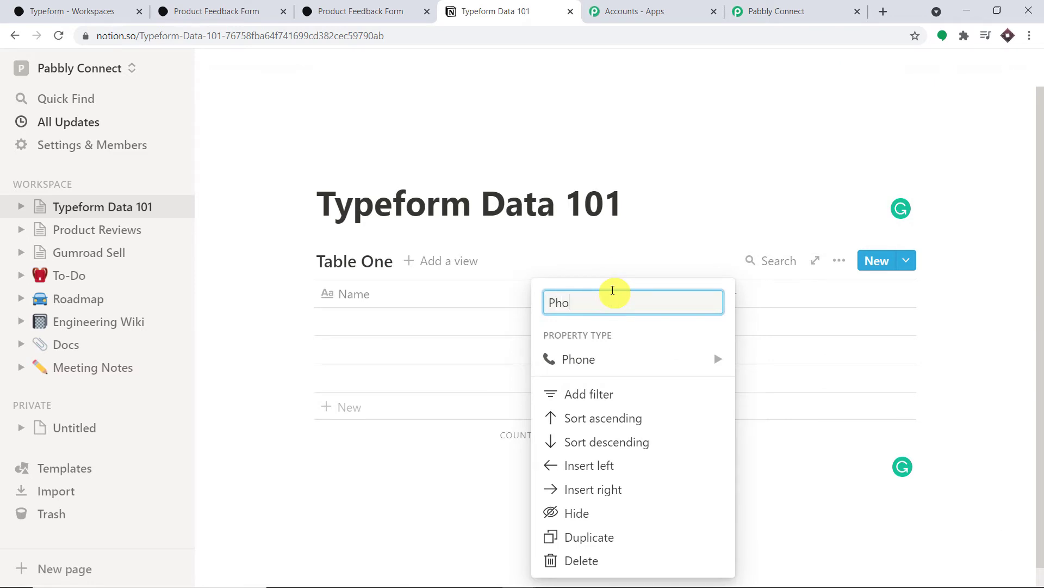
pyautogui.click(779, 289)
# Step: Add an Email column with the Email property type
pyautogui.click(781, 297)
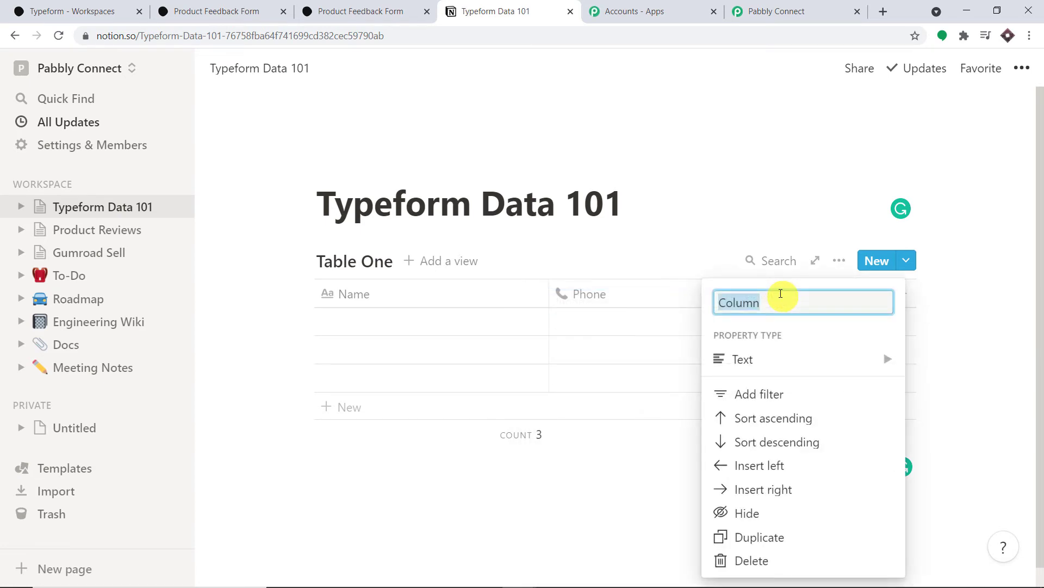
pyautogui.press('BackSpace')
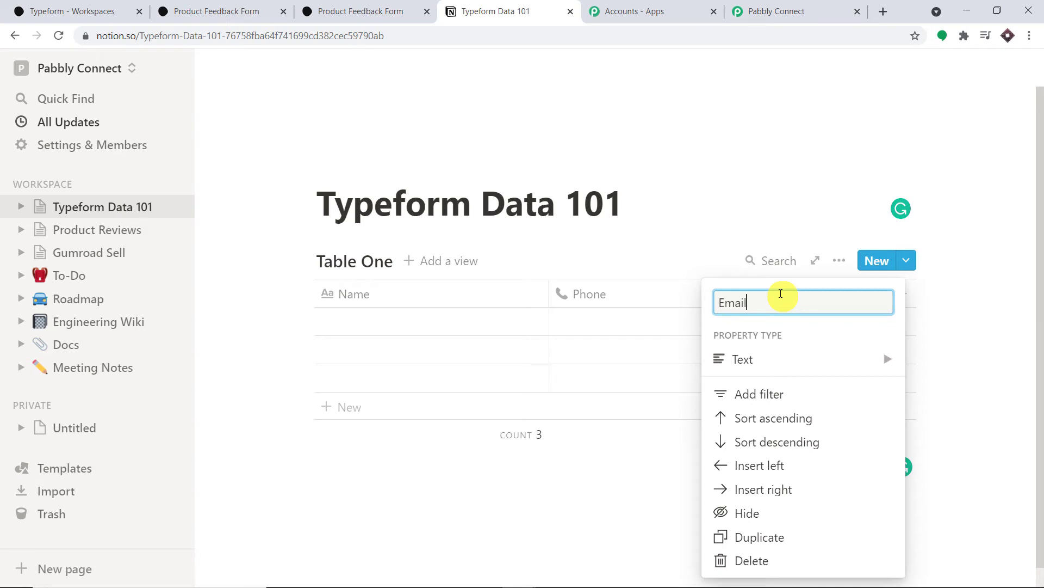
pyautogui.click(795, 362)
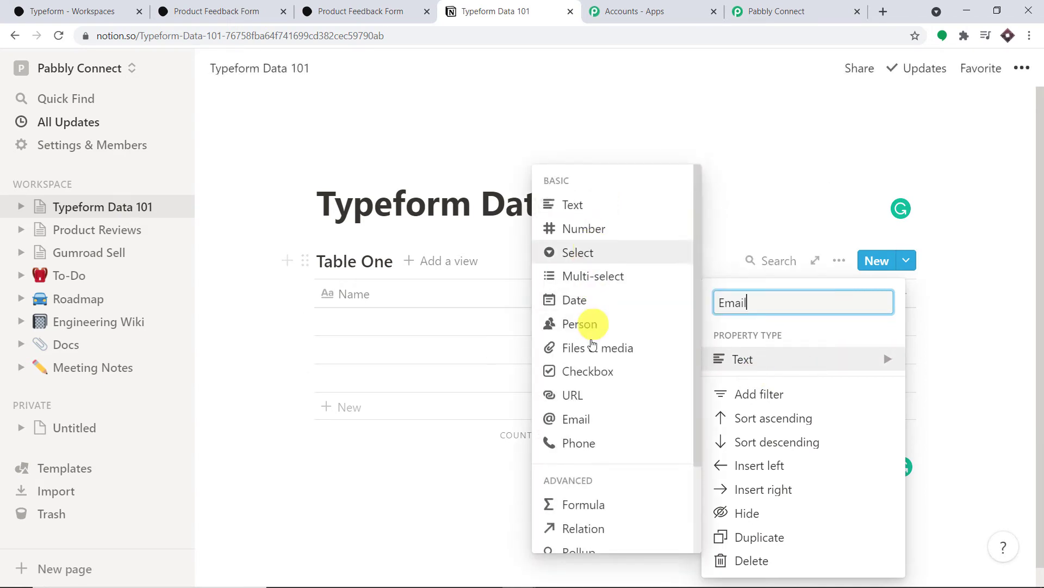
pyautogui.click(595, 419)
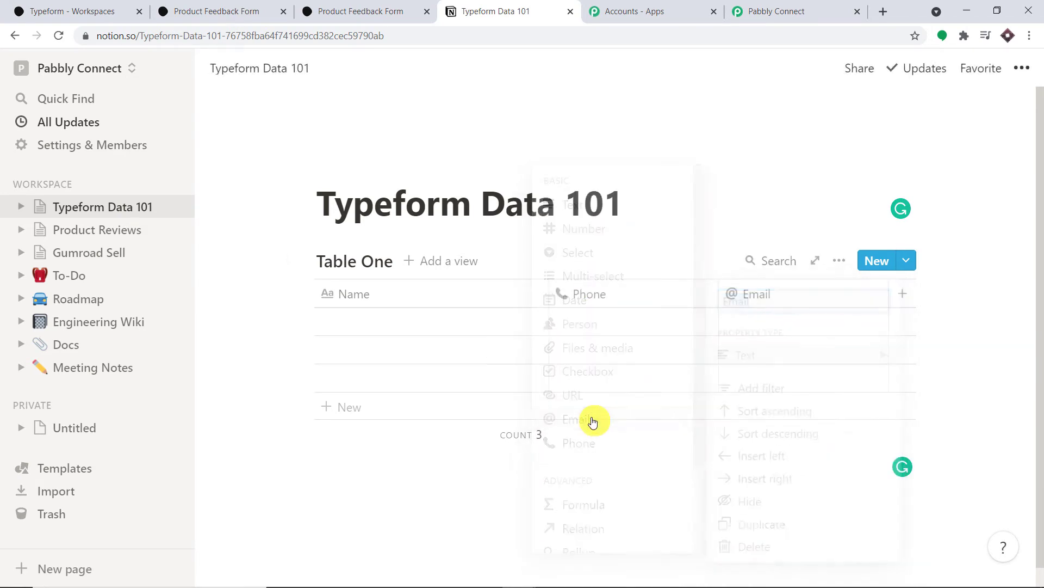
# Step: Add a Review column kept as a plain Text property
pyautogui.click(903, 295)
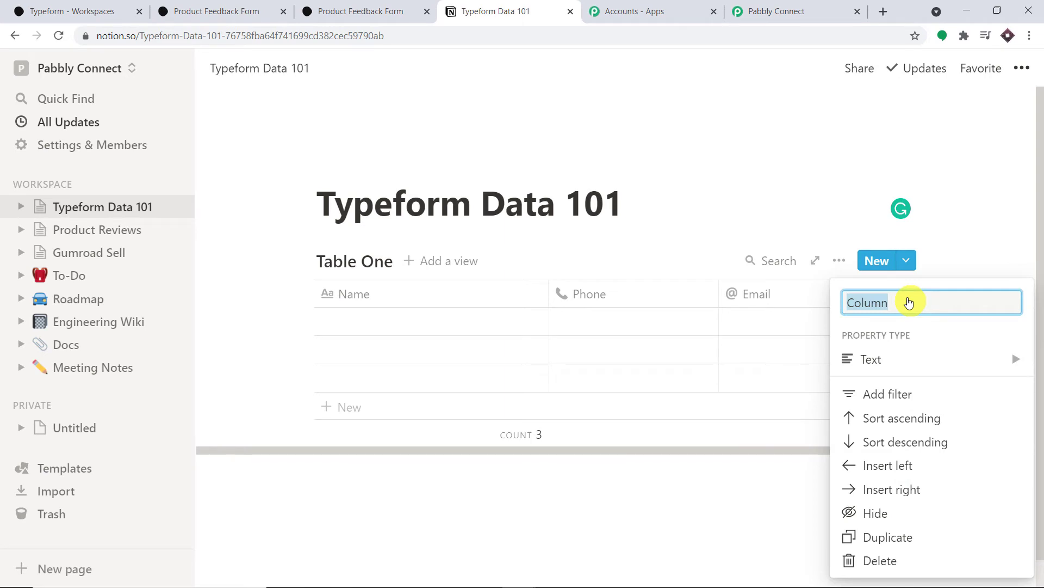
pyautogui.press('BackSpace')
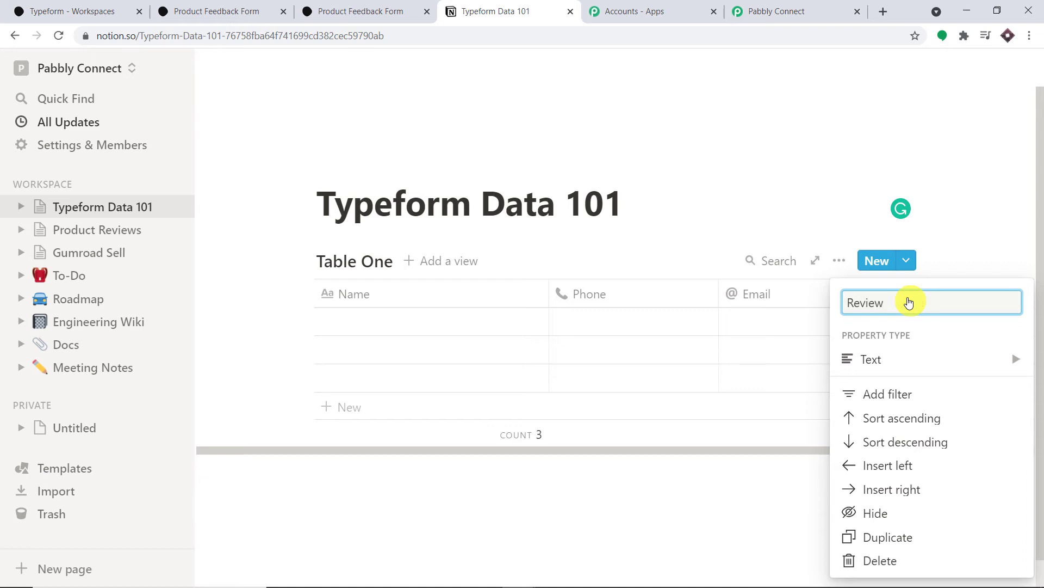
pyautogui.moveTo(933, 373)
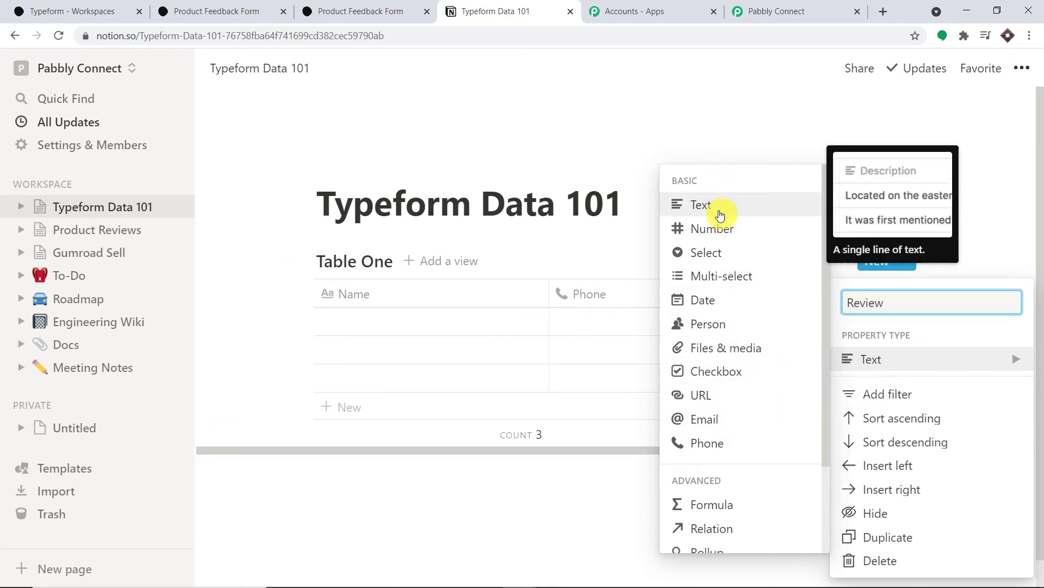
pyautogui.click(718, 205)
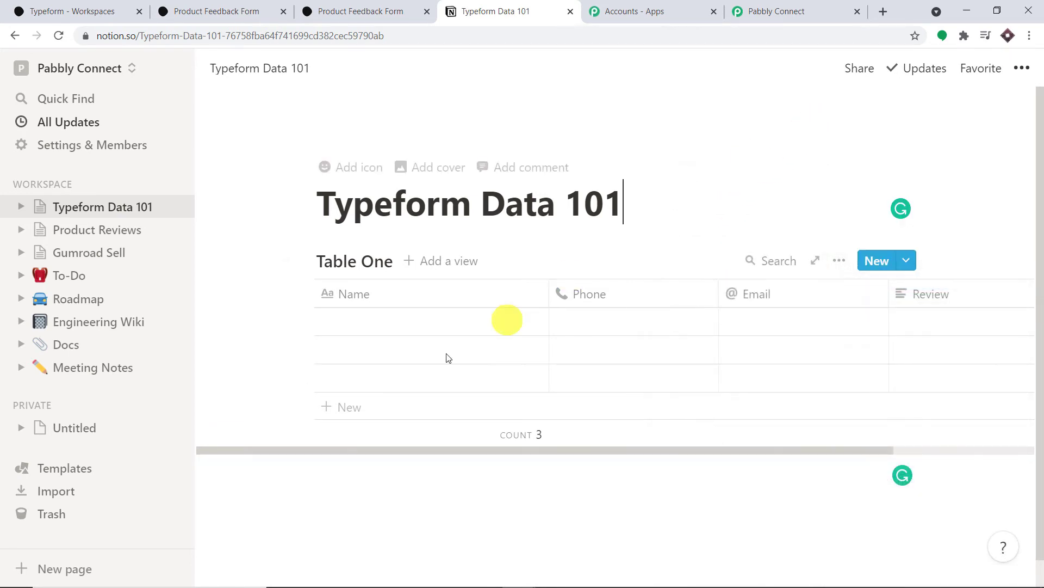
# Step: Delete the three empty rows of Table One one by one, starting from the bottom
pyautogui.click(305, 378)
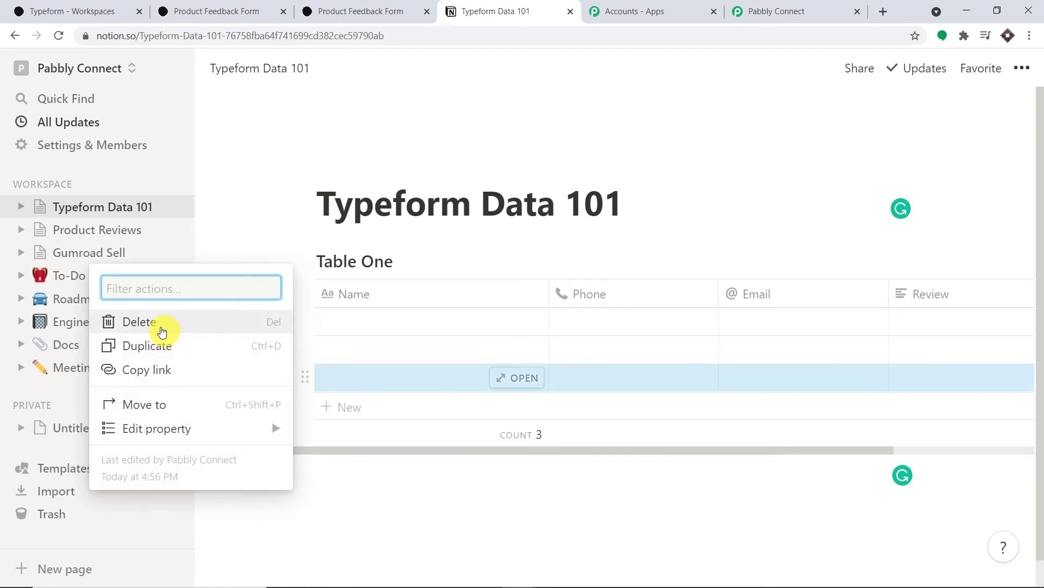
pyautogui.click(158, 322)
pyautogui.click(306, 348)
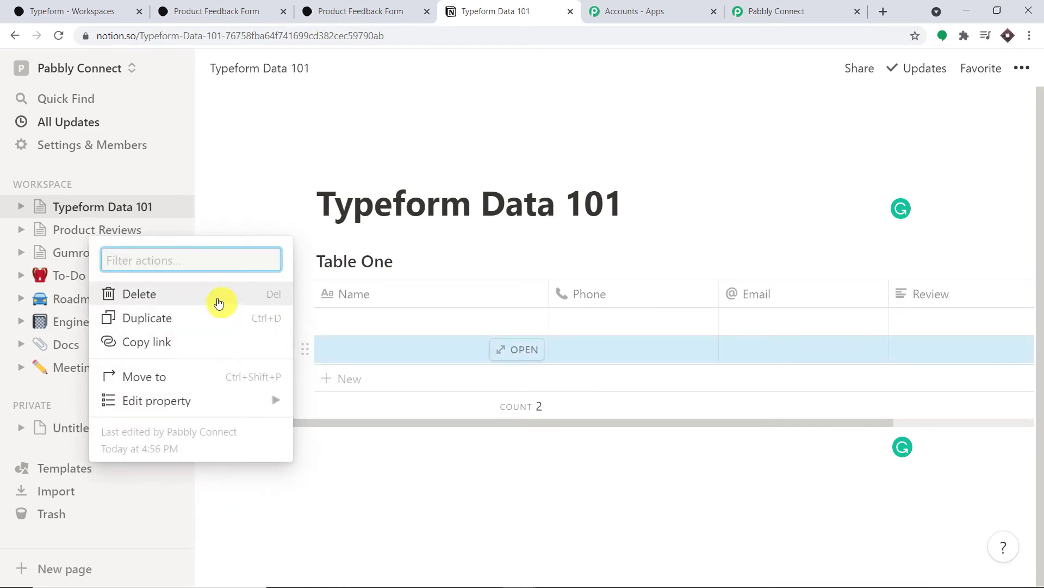
pyautogui.click(217, 298)
pyautogui.click(305, 320)
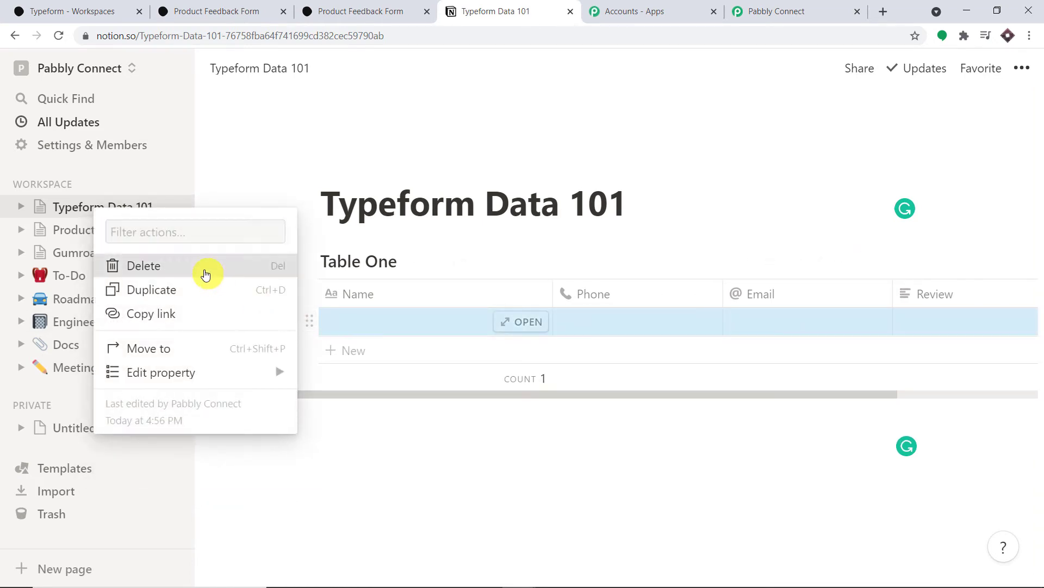
pyautogui.click(206, 268)
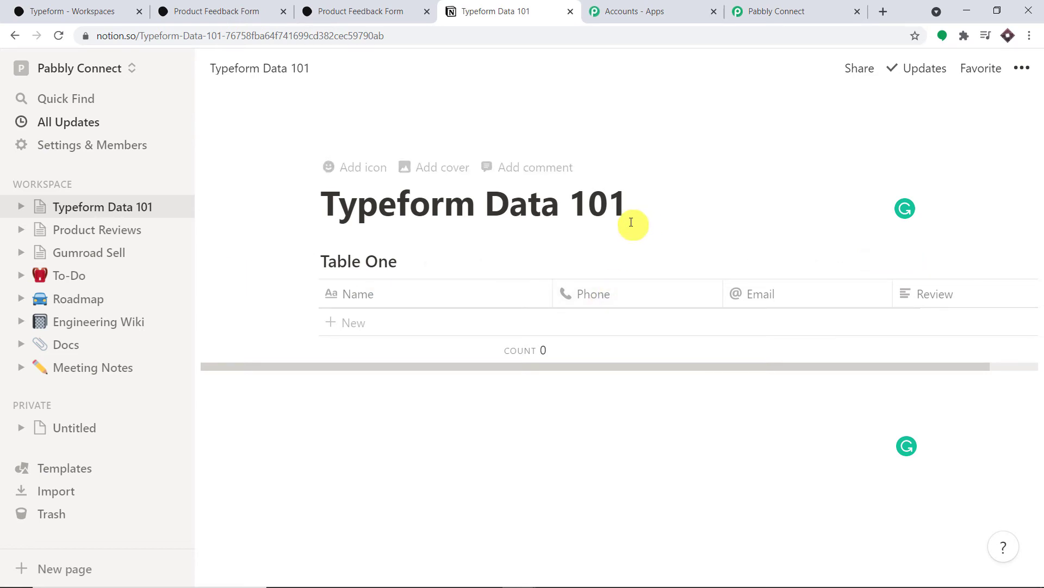
# Step: Go from workspace Settings & Members > Integrations to the develop-your-own-integrations page
pyautogui.click(60, 145)
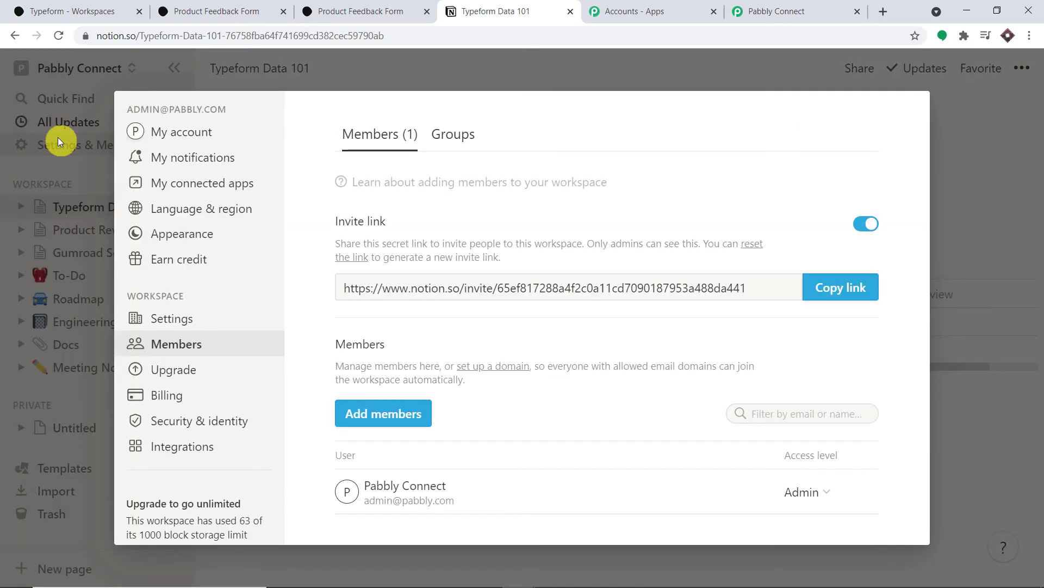
pyautogui.click(202, 450)
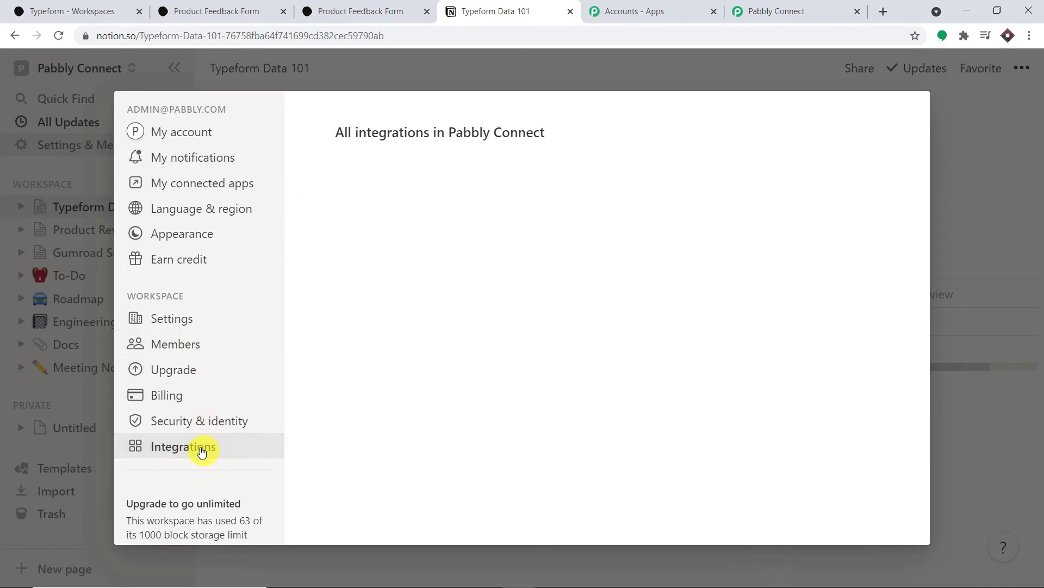
pyautogui.scroll(-2, 586, 334)
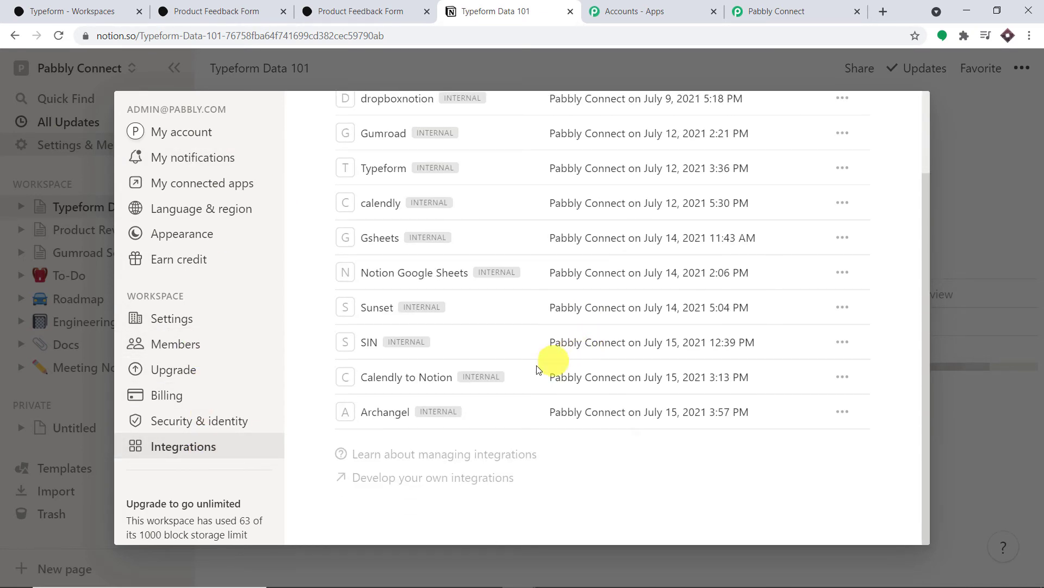
pyautogui.click(435, 484)
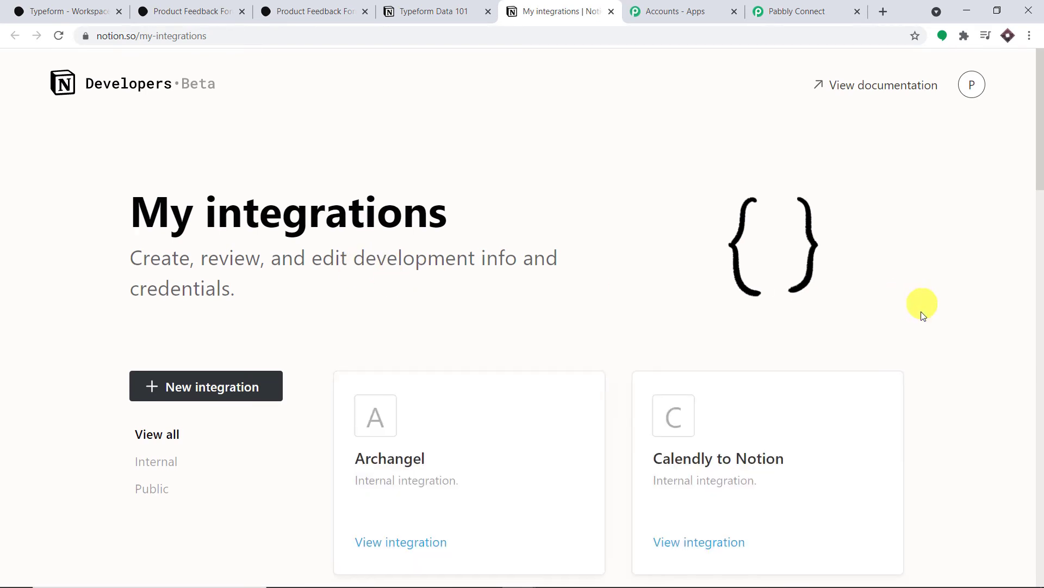
pyautogui.scroll(-8, 921, 341)
pyautogui.scroll(-10, 921, 341)
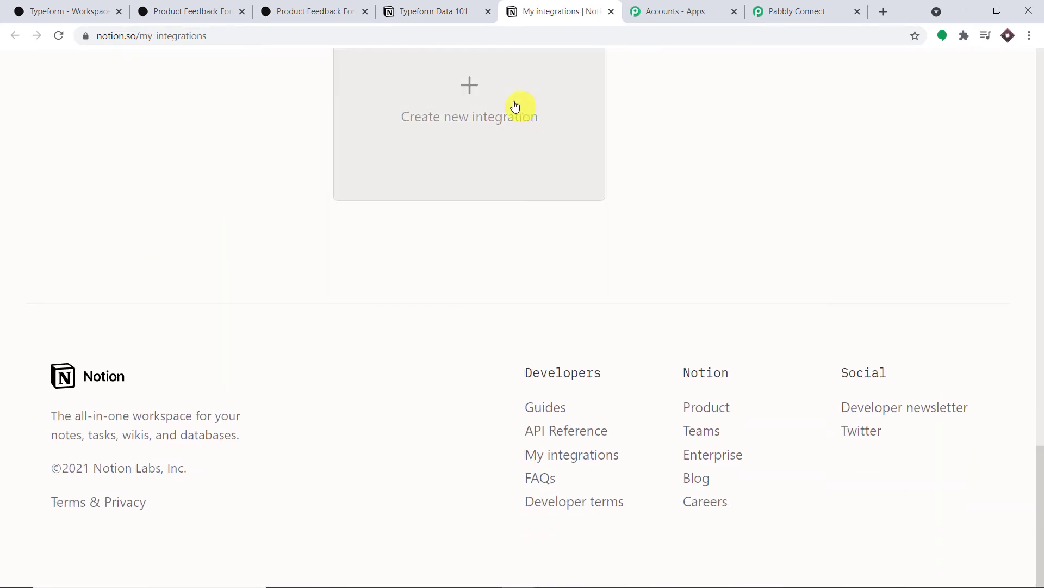
# Step: Create and submit the 'Typeform to Notion' internal integration, then reveal its token
pyautogui.click(512, 104)
pyautogui.scroll(-4, 493, 234)
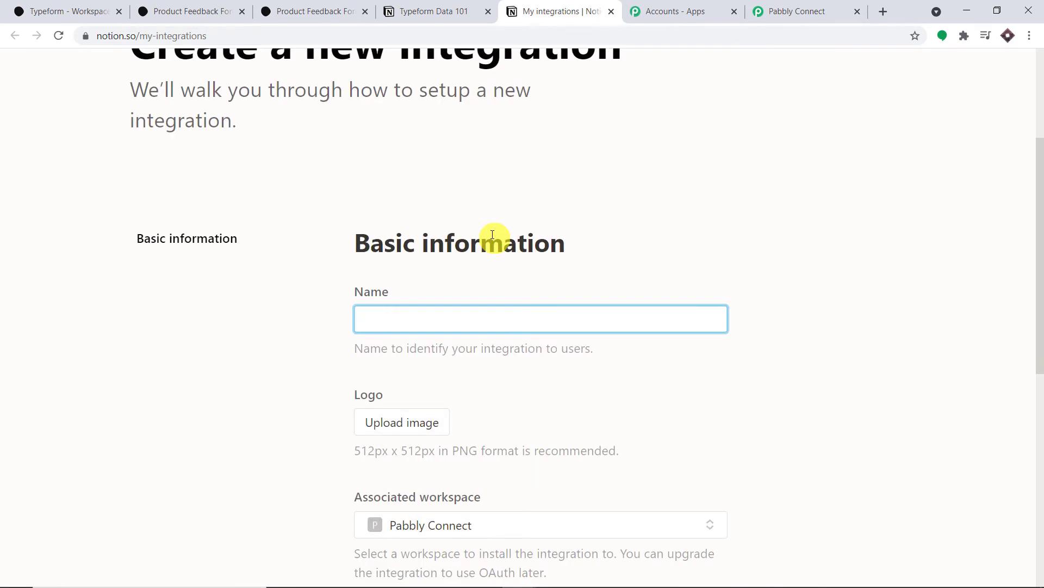
pyautogui.scroll(-1, 493, 234)
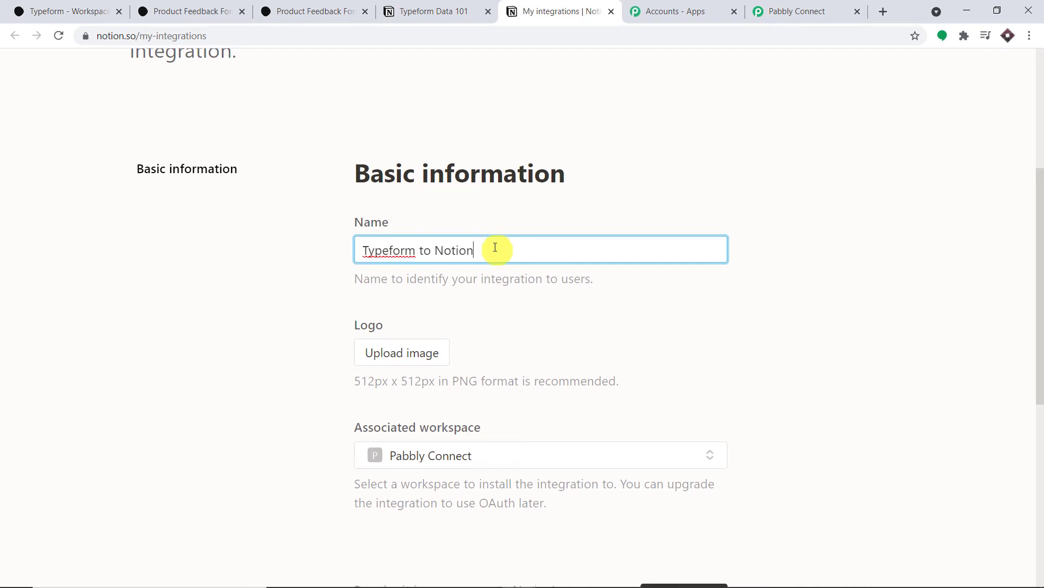
pyautogui.scroll(-5, 644, 348)
pyautogui.click(687, 333)
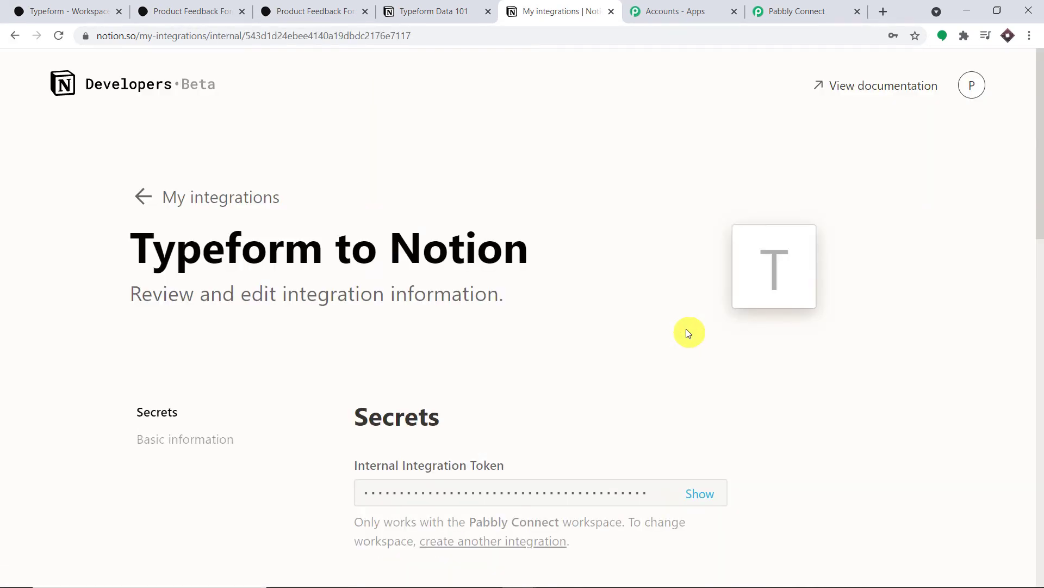
pyautogui.scroll(-2, 689, 326)
pyautogui.click(709, 359)
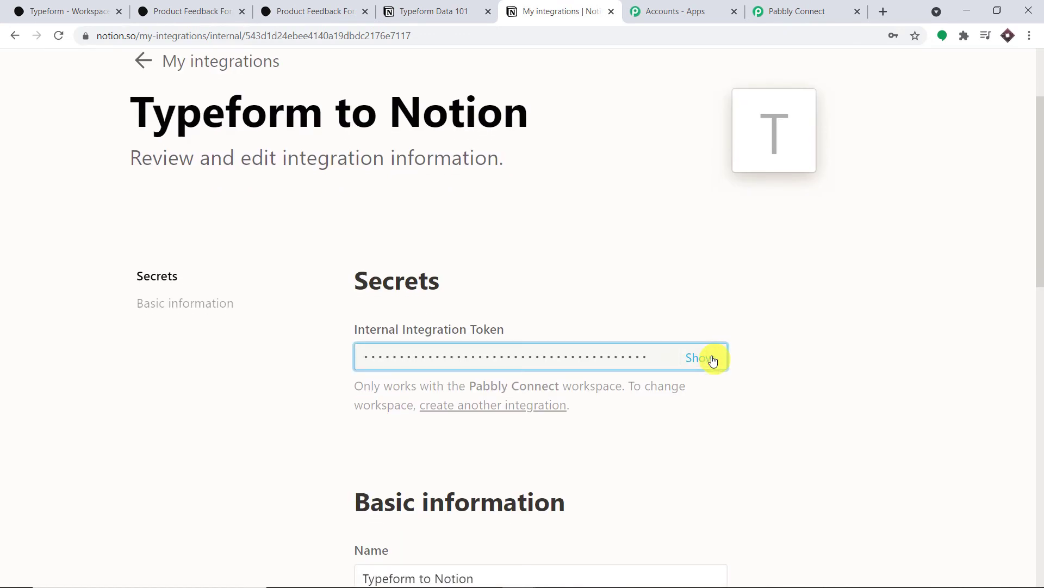
pyautogui.click(785, 15)
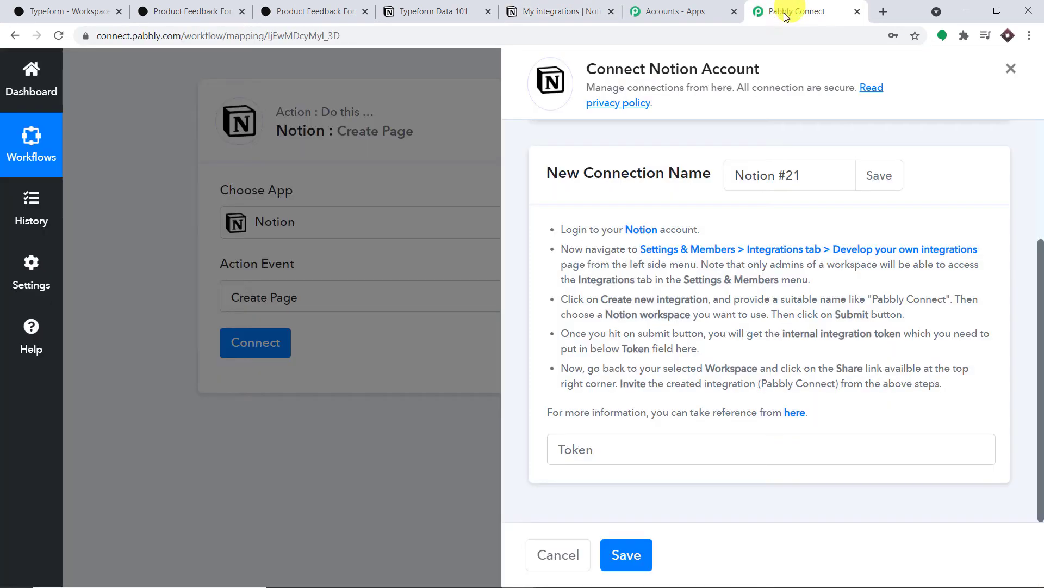
# Step: Paste the integration token into the Notion #21 connection's Token field
pyautogui.click(611, 451)
pyautogui.rightClick(613, 452)
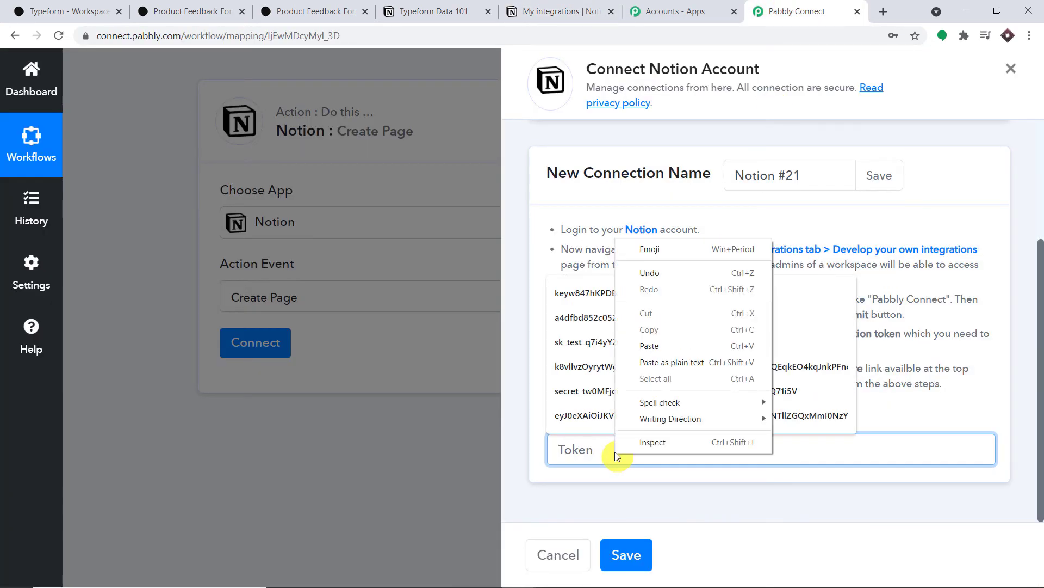
pyautogui.click(682, 347)
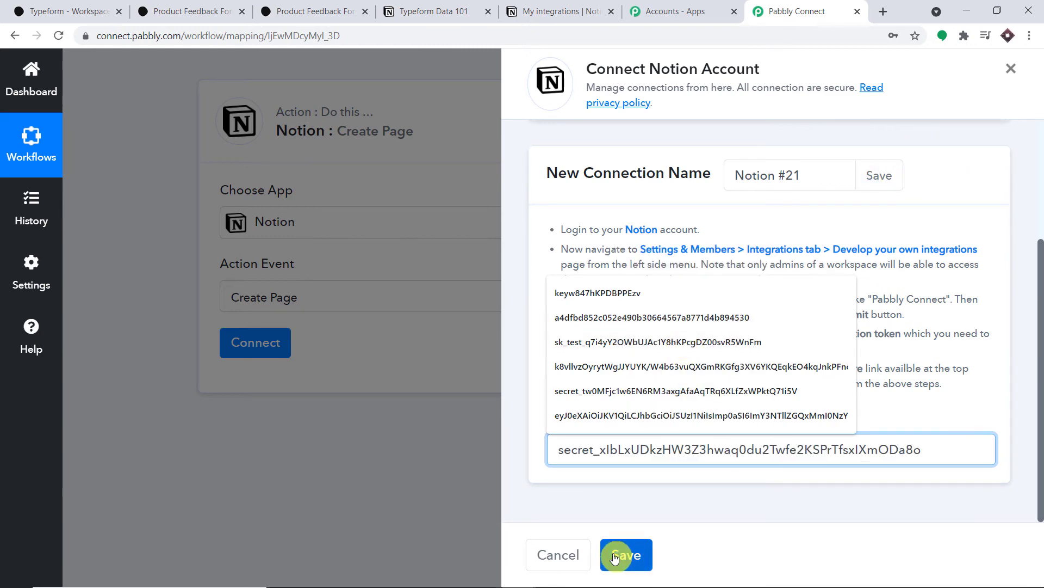
pyautogui.click(945, 129)
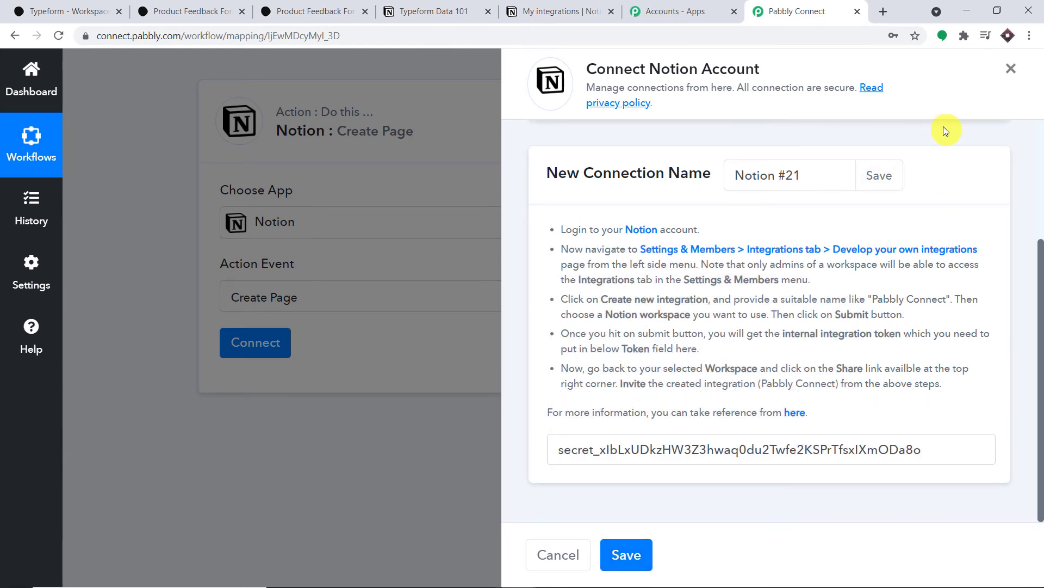
pyautogui.click(541, 8)
pyautogui.click(434, 11)
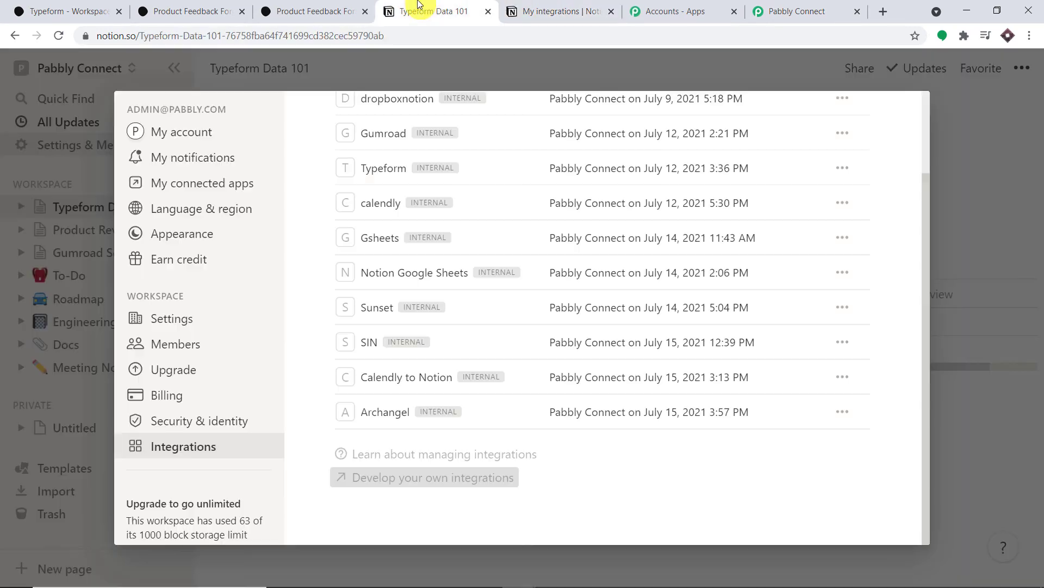
# Step: Open Table One as a full page and publish it to the web
pyautogui.click(957, 158)
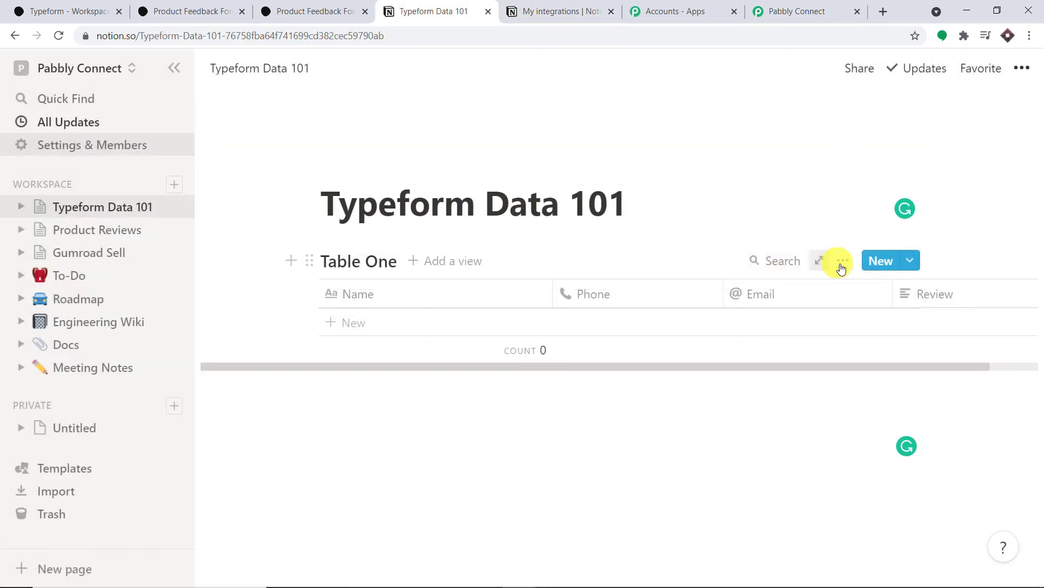
pyautogui.click(844, 263)
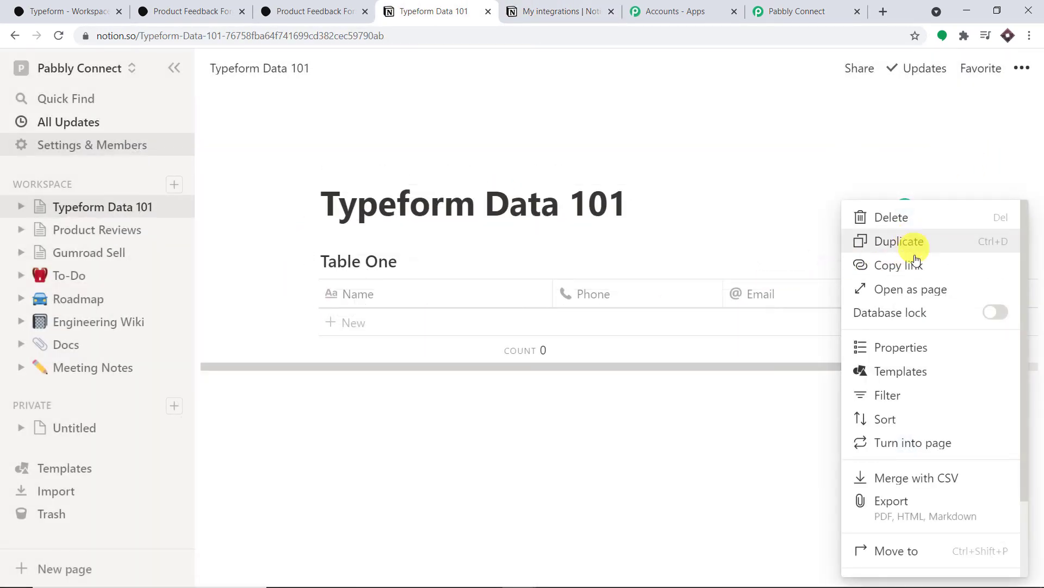
pyautogui.click(919, 289)
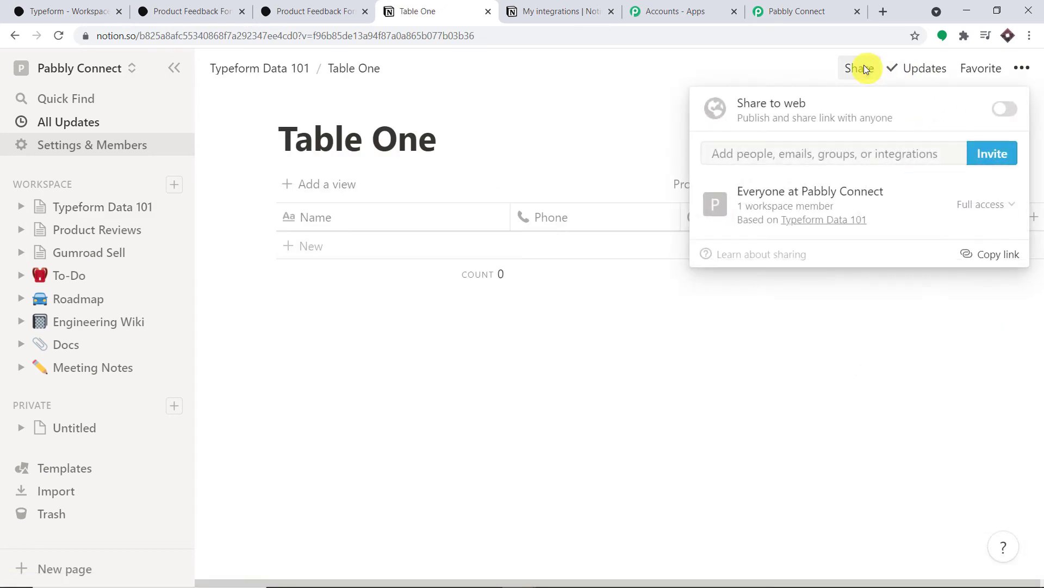
pyautogui.click(1007, 108)
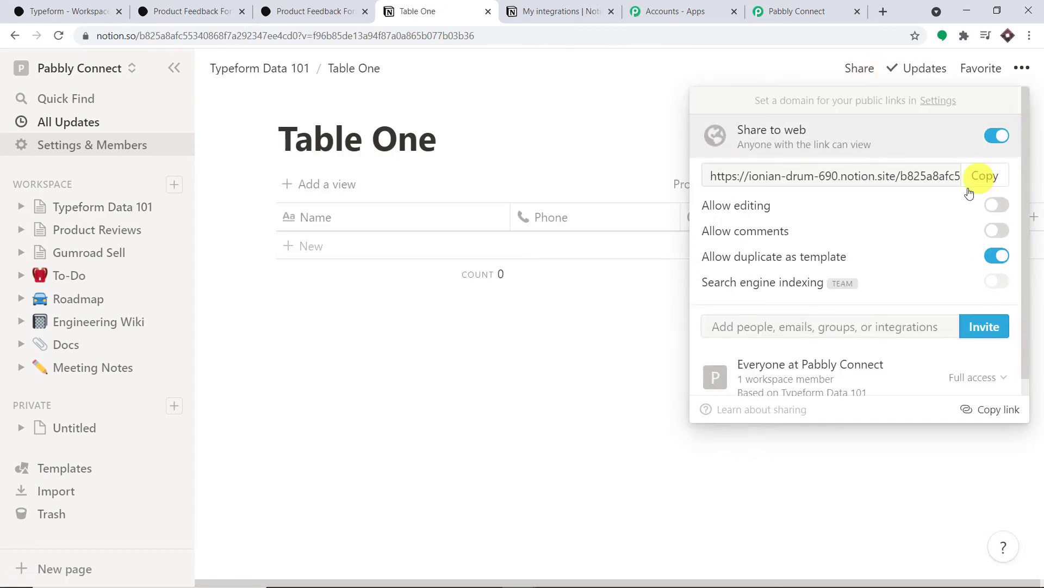
# Step: Browse Table One's invite list and check the Typeform to Notion integration's details
pyautogui.click(902, 325)
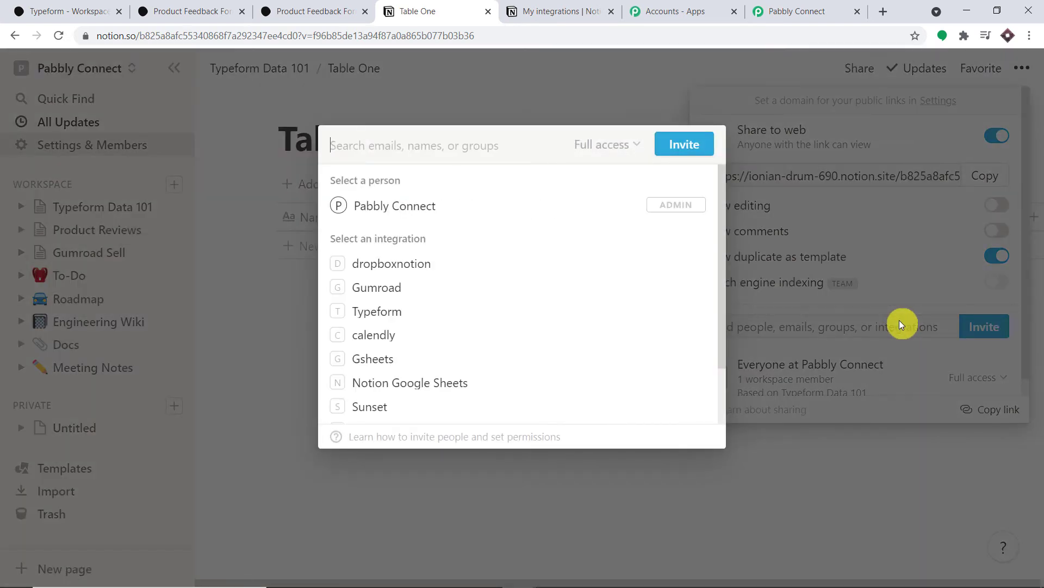
pyautogui.scroll(-2, 560, 263)
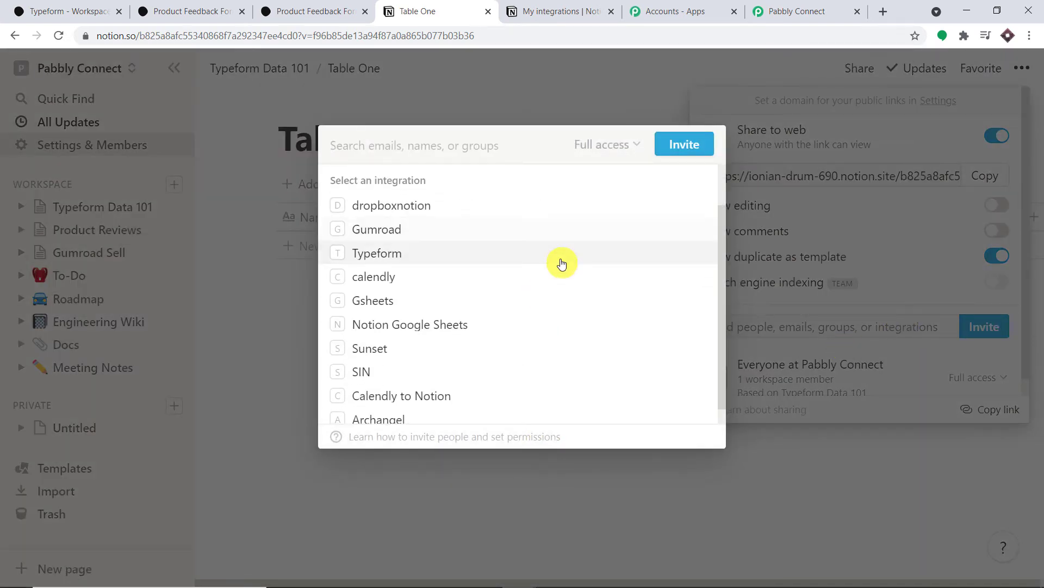
pyautogui.scroll(3, 436, 383)
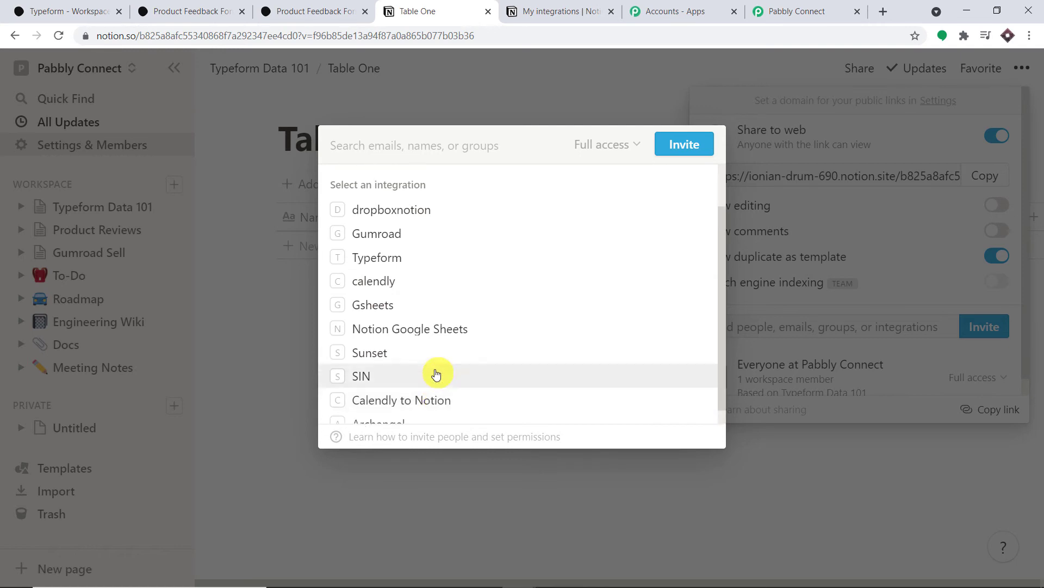
pyautogui.scroll(-3, 443, 330)
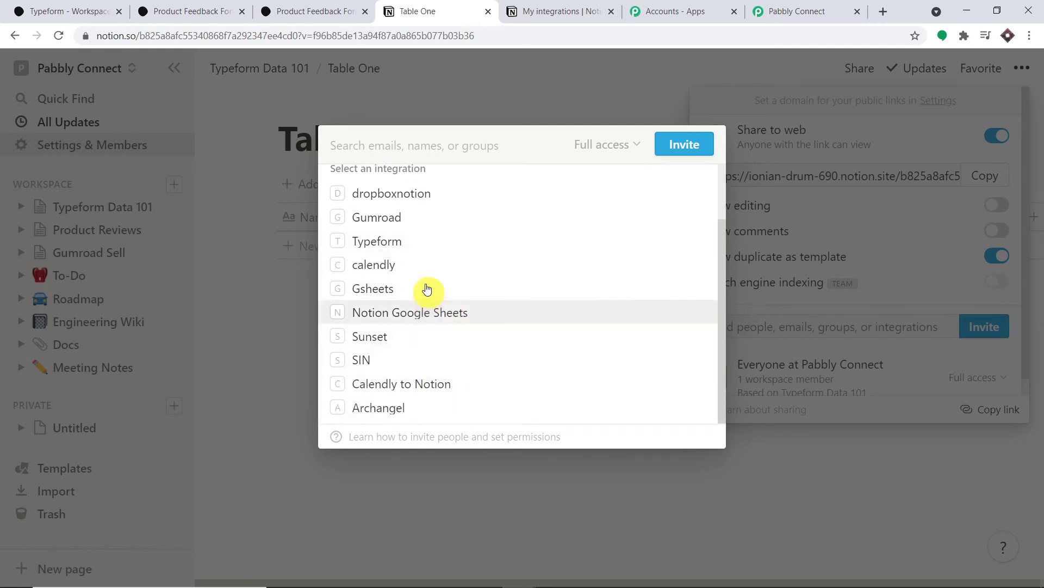
pyautogui.scroll(2, 444, 308)
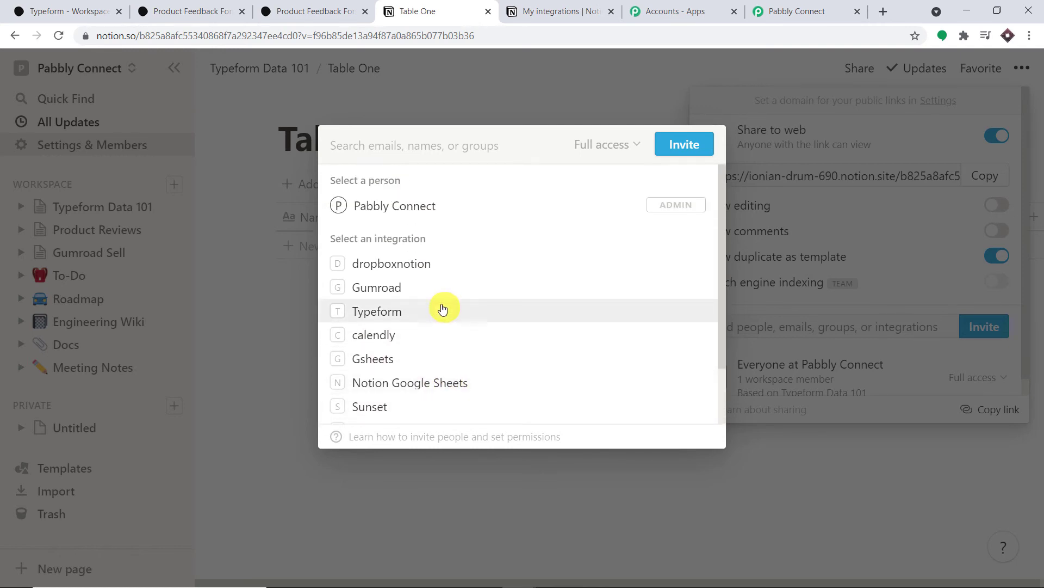
pyautogui.scroll(-2, 443, 309)
pyautogui.scroll(3, 443, 239)
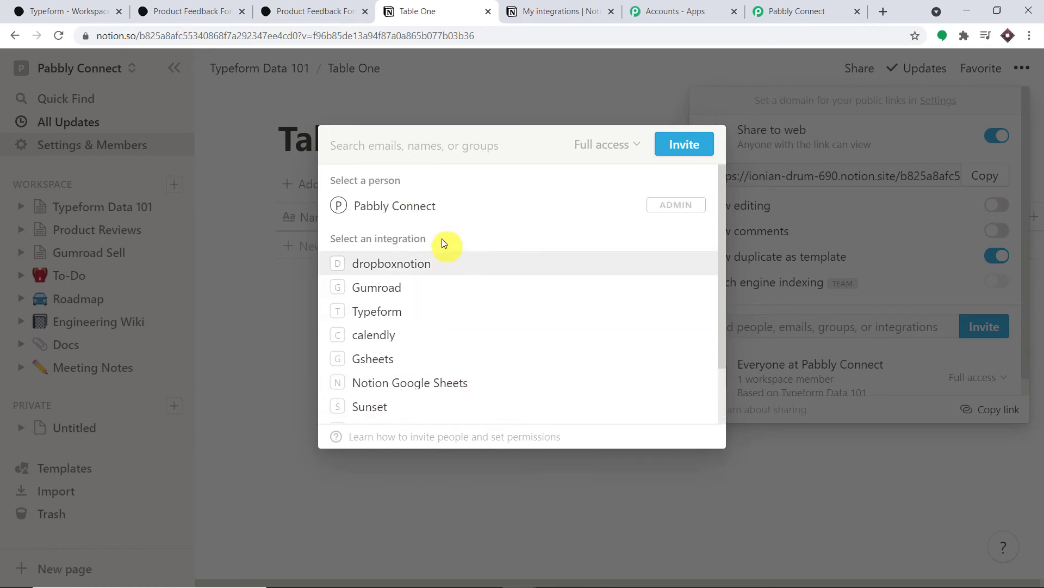
pyautogui.scroll(-3, 435, 401)
pyautogui.click(595, 4)
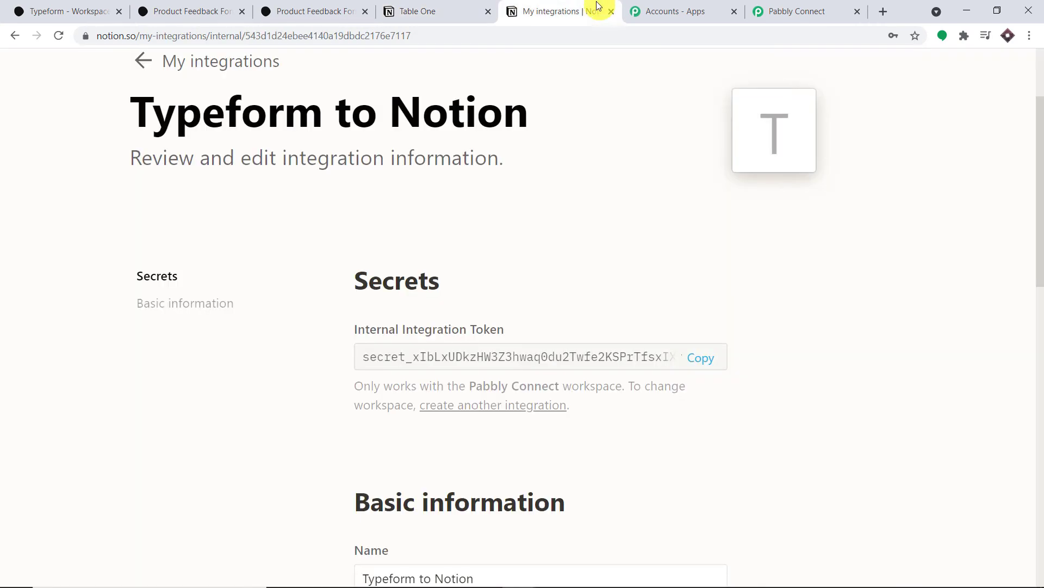
pyautogui.scroll(-3, 647, 228)
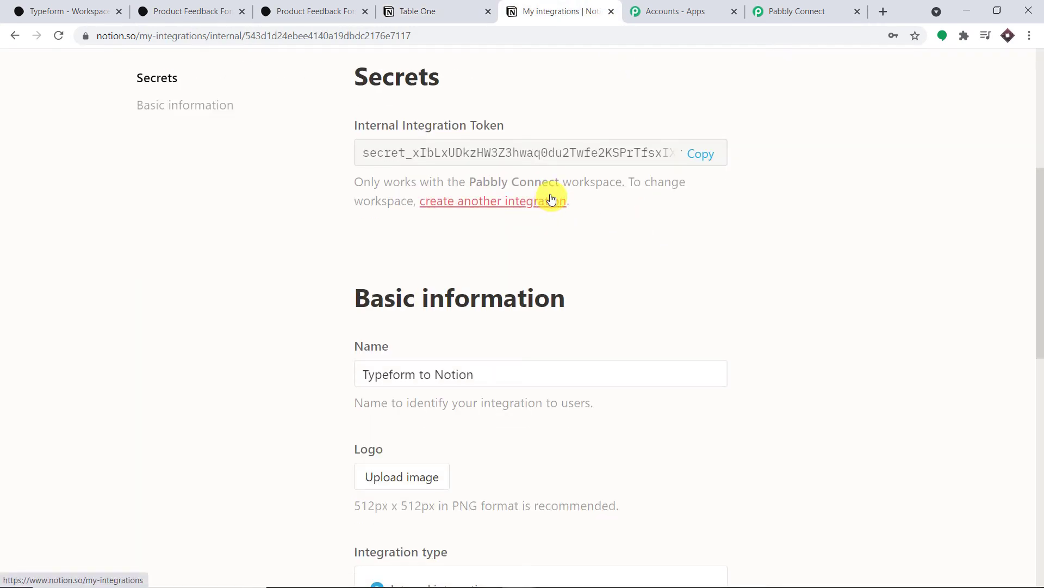
pyautogui.scroll(3, 610, 237)
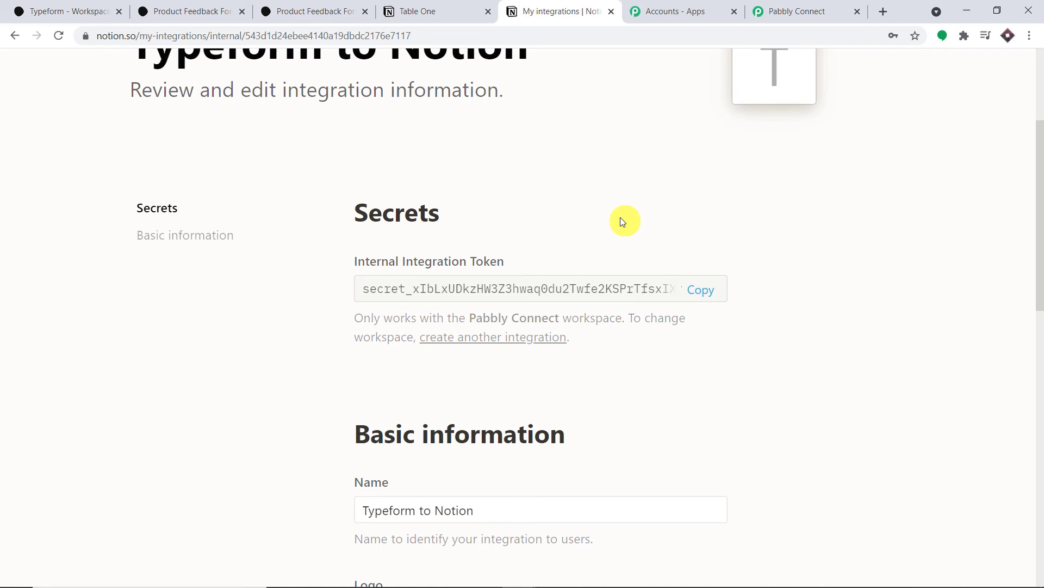
# Step: Invite the Typeform to Notion integration to Table One with Can edit access
pyautogui.click(430, 11)
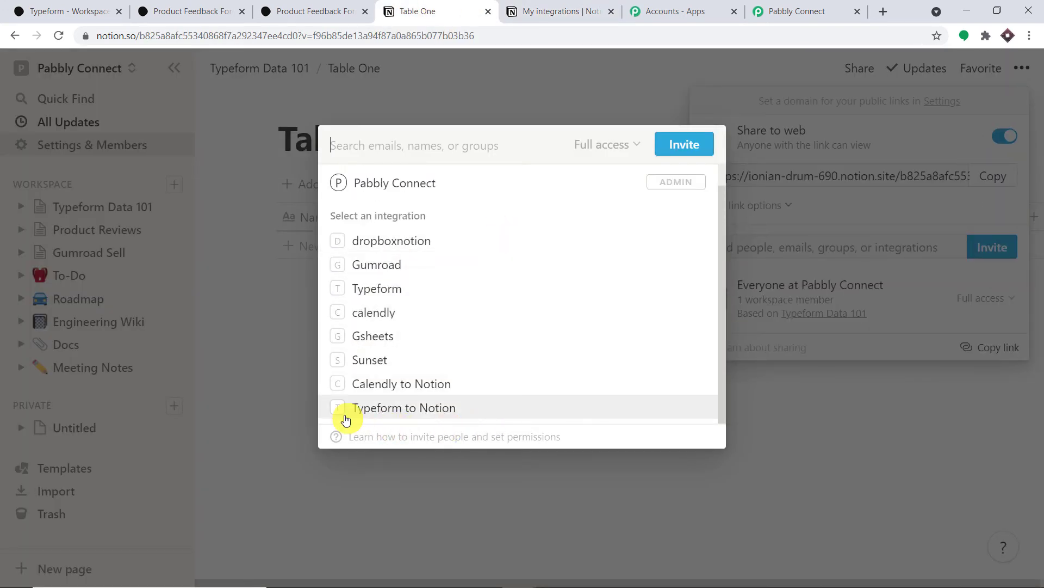
pyautogui.click(426, 408)
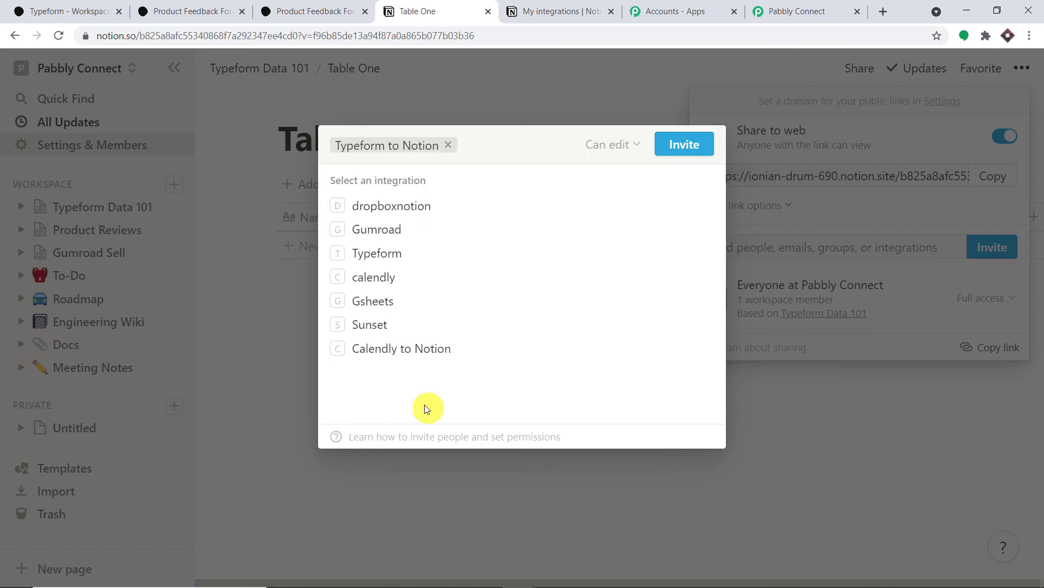
pyautogui.click(683, 151)
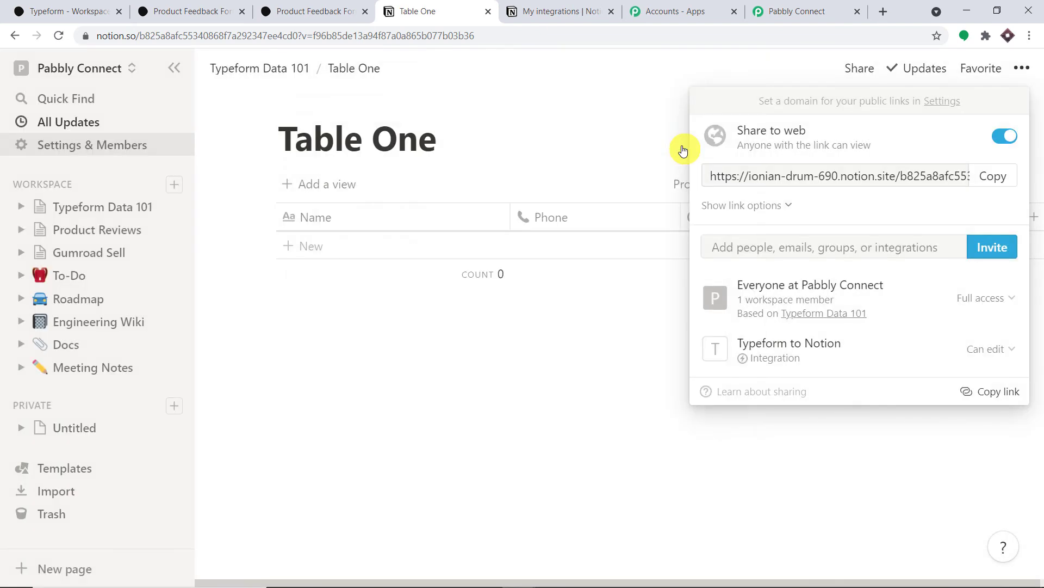
pyautogui.click(602, 95)
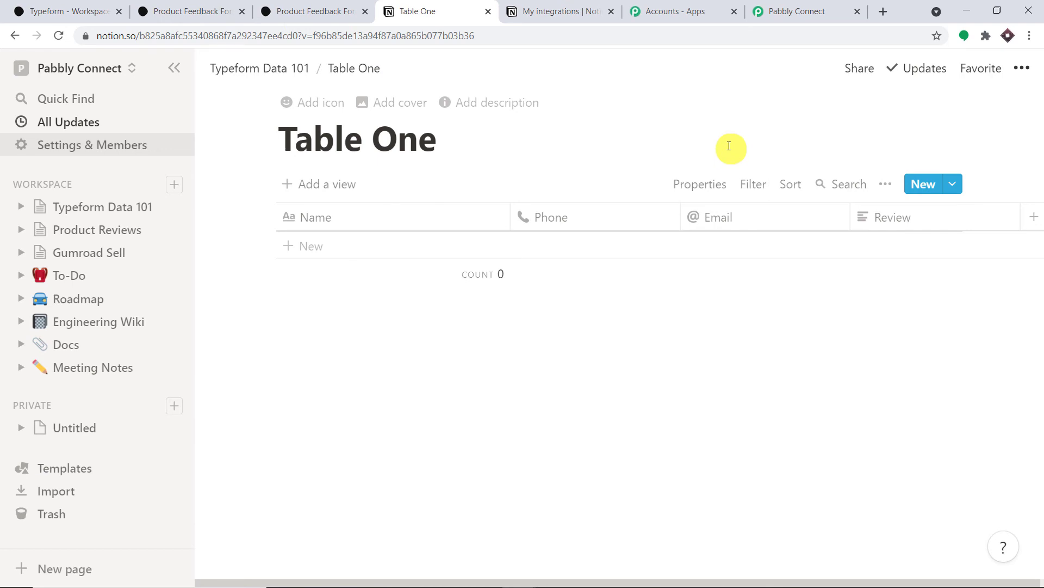
pyautogui.click(778, 7)
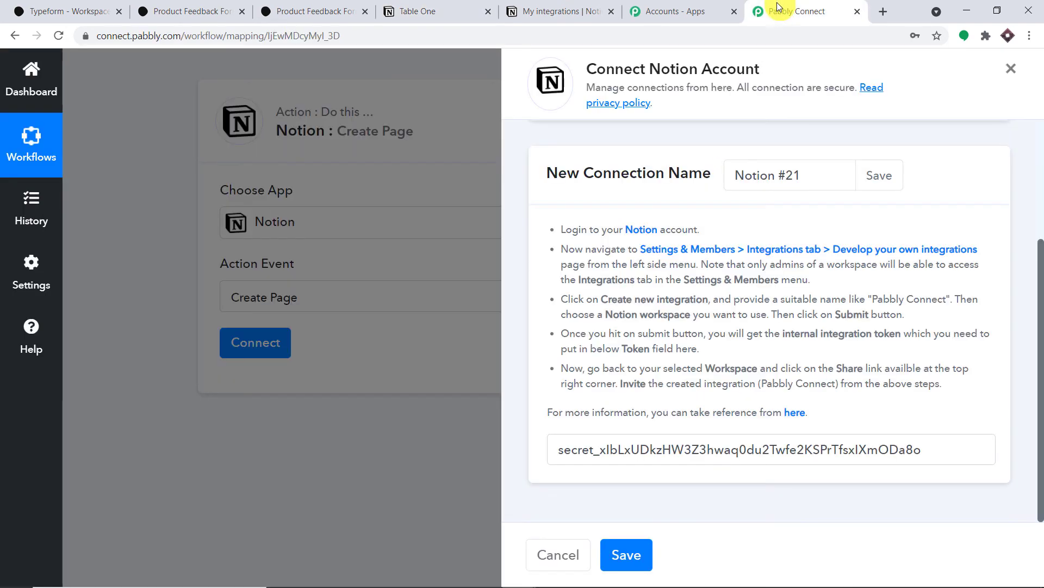
# Step: Save the Notion #21 connection in the Connect Notion Account panel
pyautogui.click(625, 553)
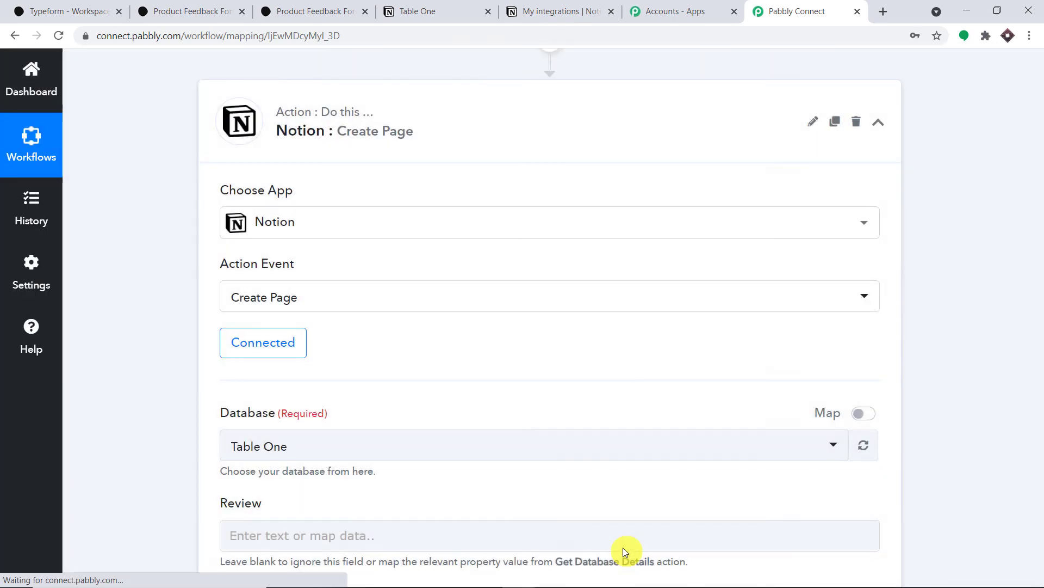
pyautogui.scroll(-3, 625, 351)
pyautogui.scroll(-1, 280, 278)
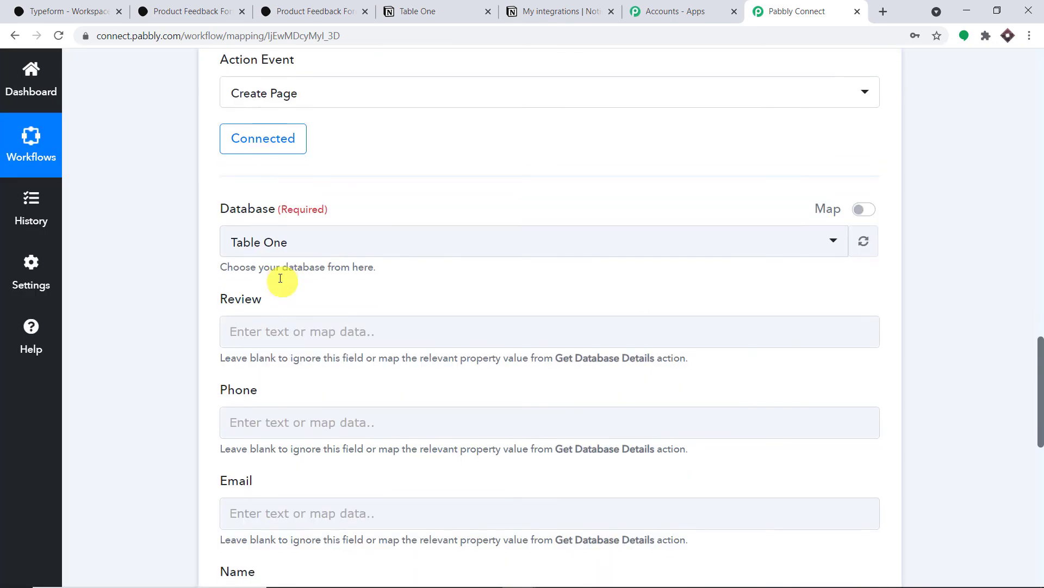
# Step: Choose Table One as the Create Page database and review its Review, Phone, Email, Name fields
pyautogui.click(271, 245)
pyautogui.click(394, 210)
pyautogui.scroll(-3, 451, 207)
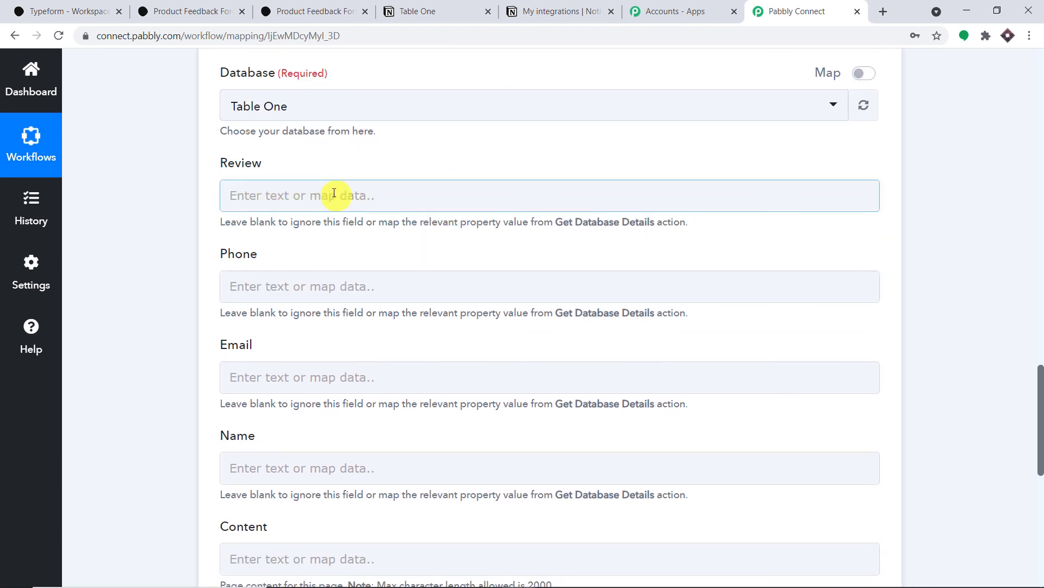
pyautogui.scroll(15, 601, 226)
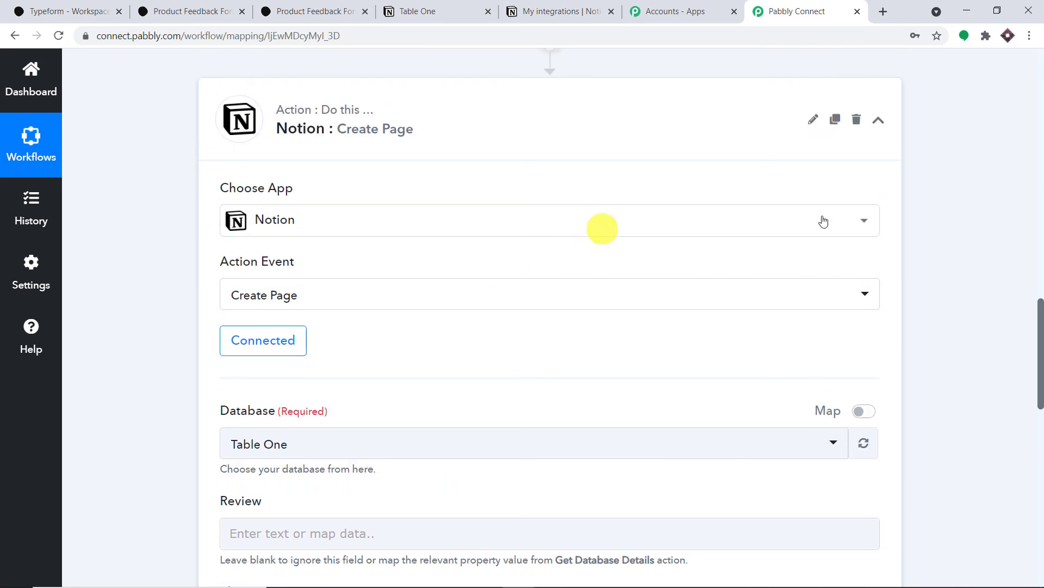
pyautogui.moveTo(636, 255); pyautogui.dragTo(356, 255)
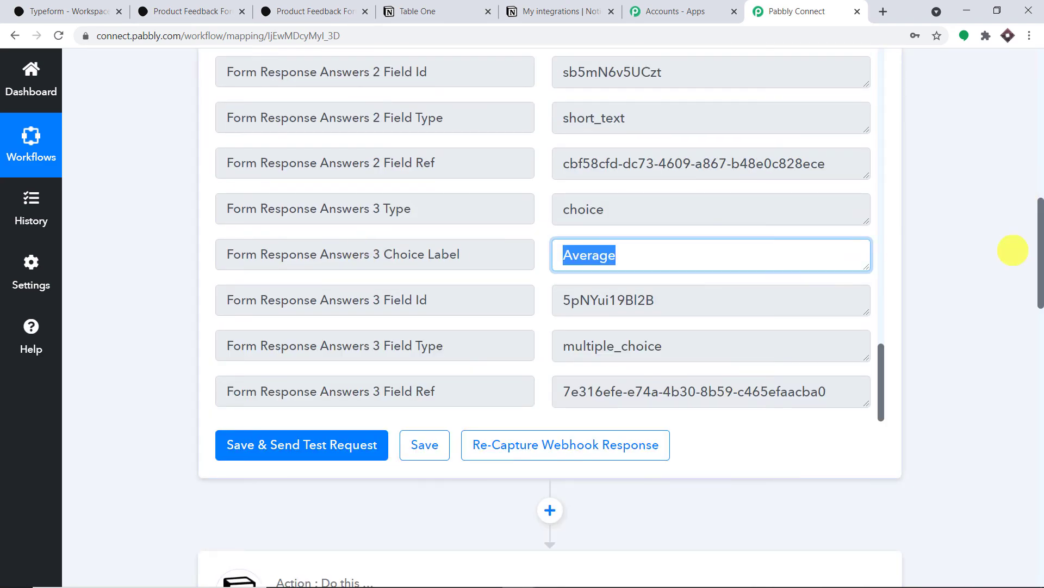
pyautogui.moveTo(1041, 266); pyautogui.dragTo(1043, 457)
pyautogui.scroll(3, 310, 164)
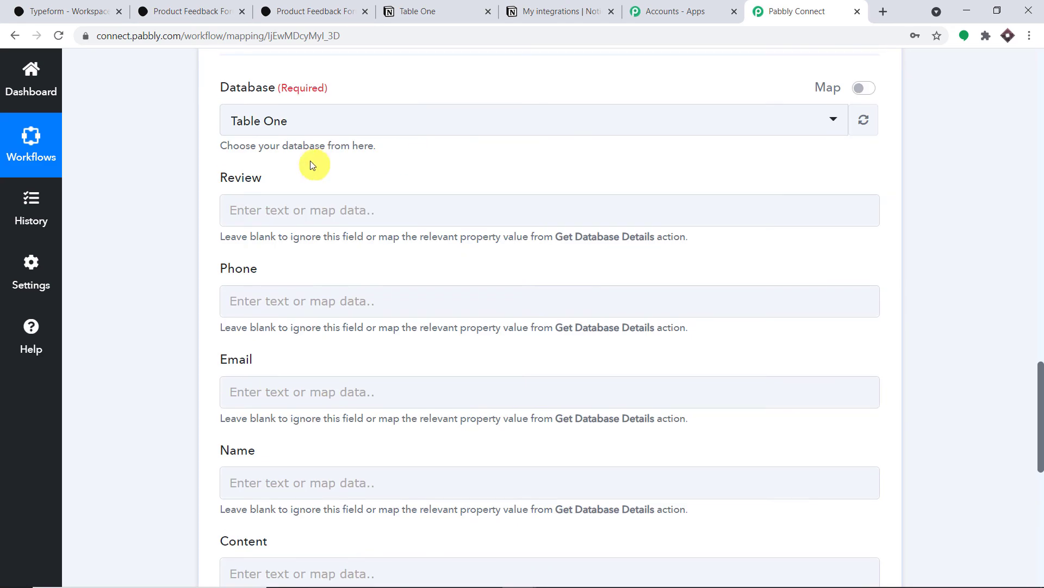
# Step: Map the Typeform 'Average' review choice label into the Notion Review field
pyautogui.click(273, 210)
pyautogui.click(328, 346)
pyautogui.scroll(-15, 506, 426)
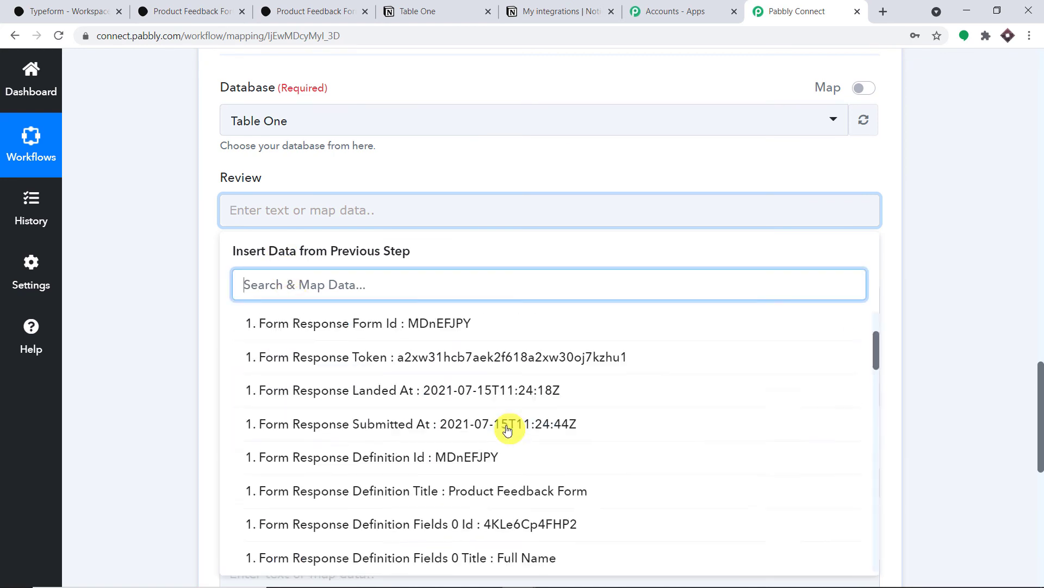
pyautogui.scroll(-8, 516, 439)
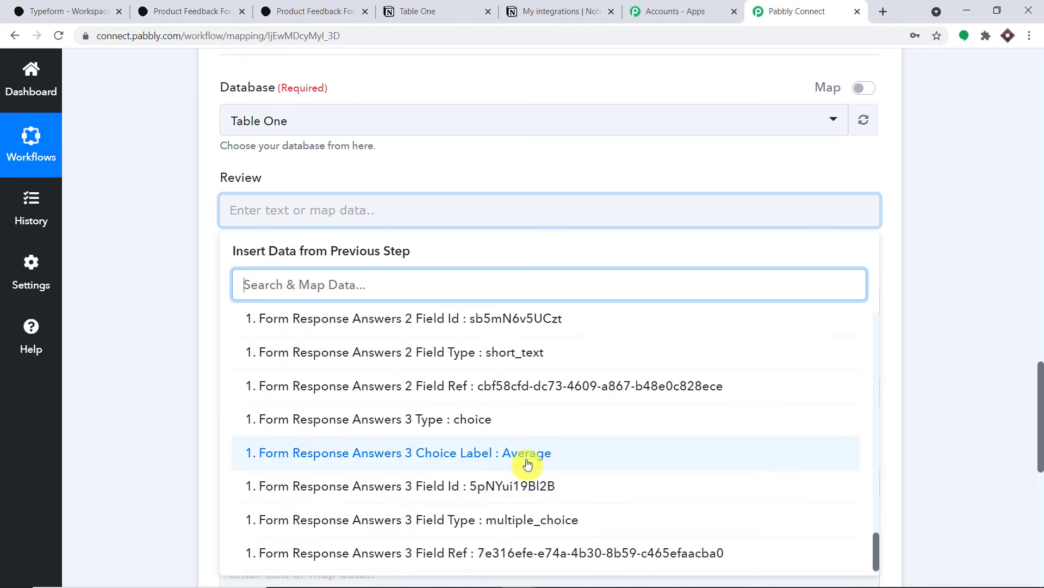
pyautogui.click(535, 454)
pyautogui.click(952, 267)
pyautogui.scroll(-3, 951, 272)
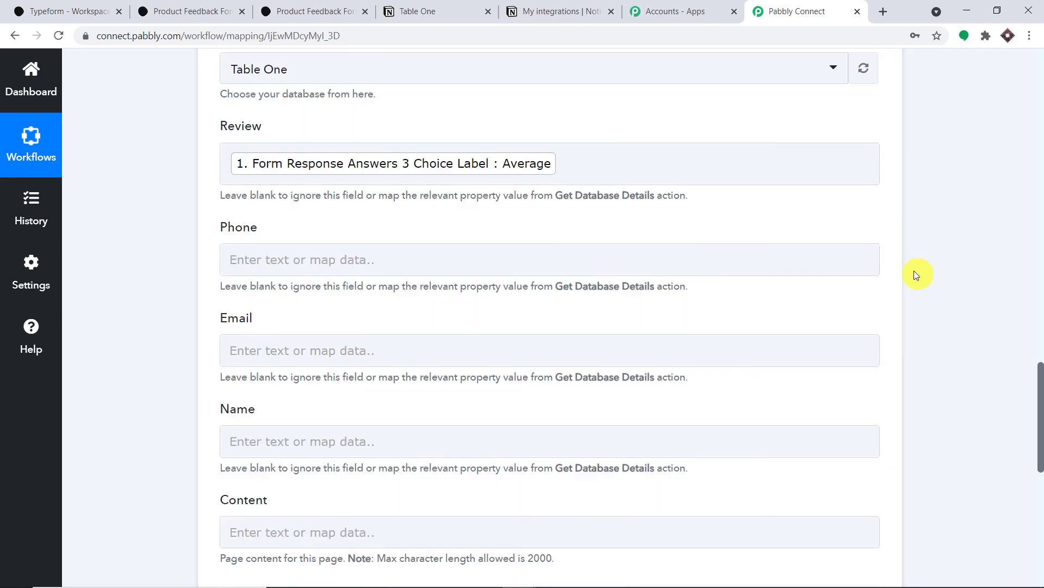
# Step: Map Typeform Answers 2 Text (phone number) into the Phone field
pyautogui.click(323, 168)
pyautogui.click(366, 310)
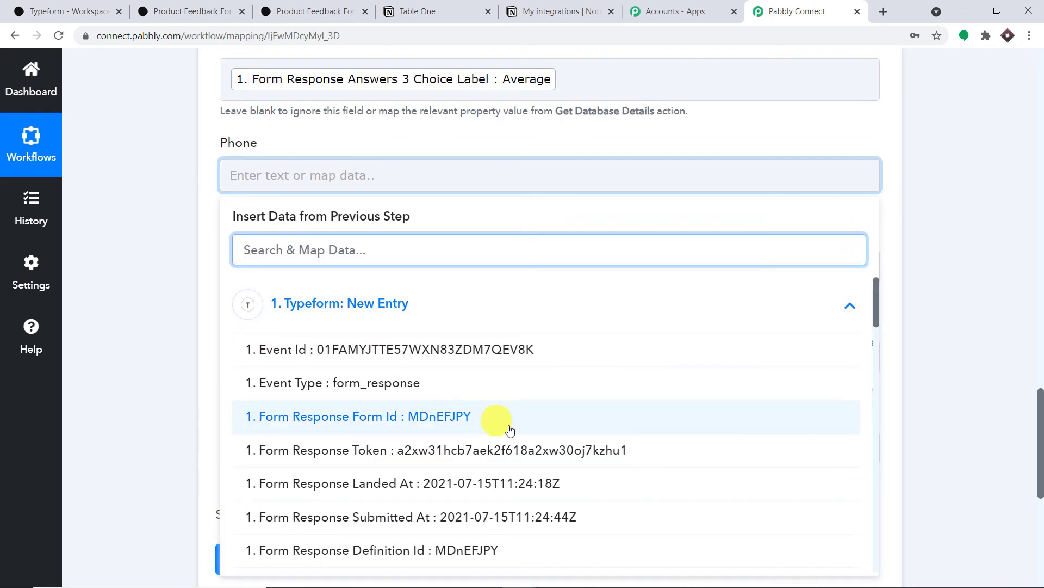
pyautogui.scroll(-5, 547, 443)
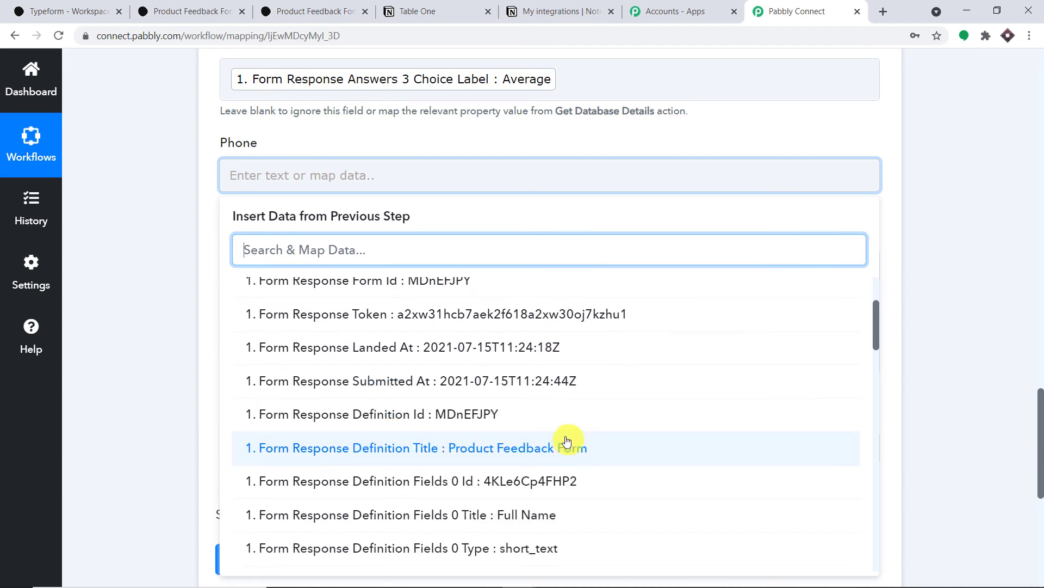
pyautogui.scroll(-10, 576, 432)
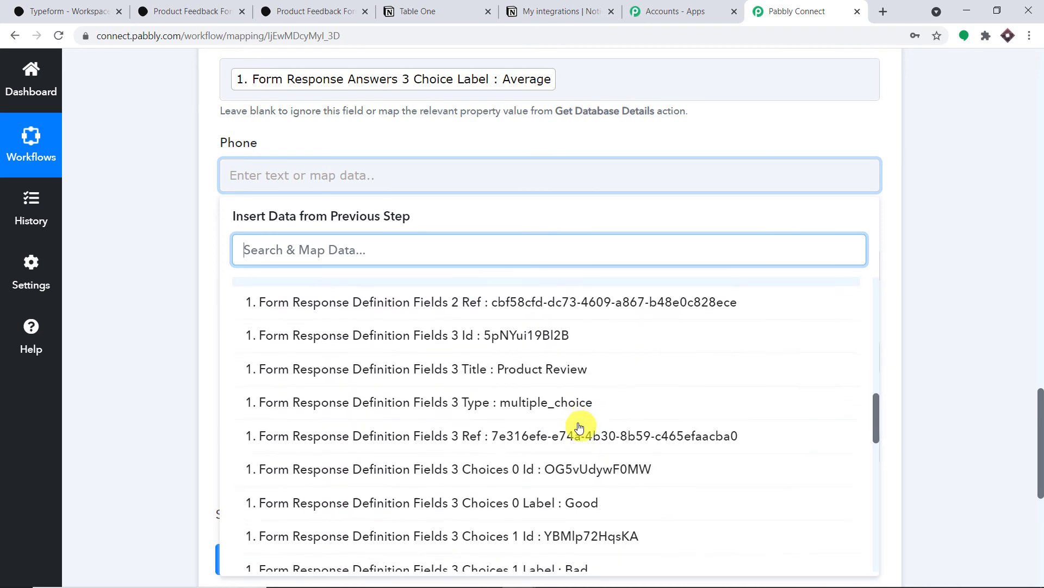
pyautogui.scroll(-9, 579, 427)
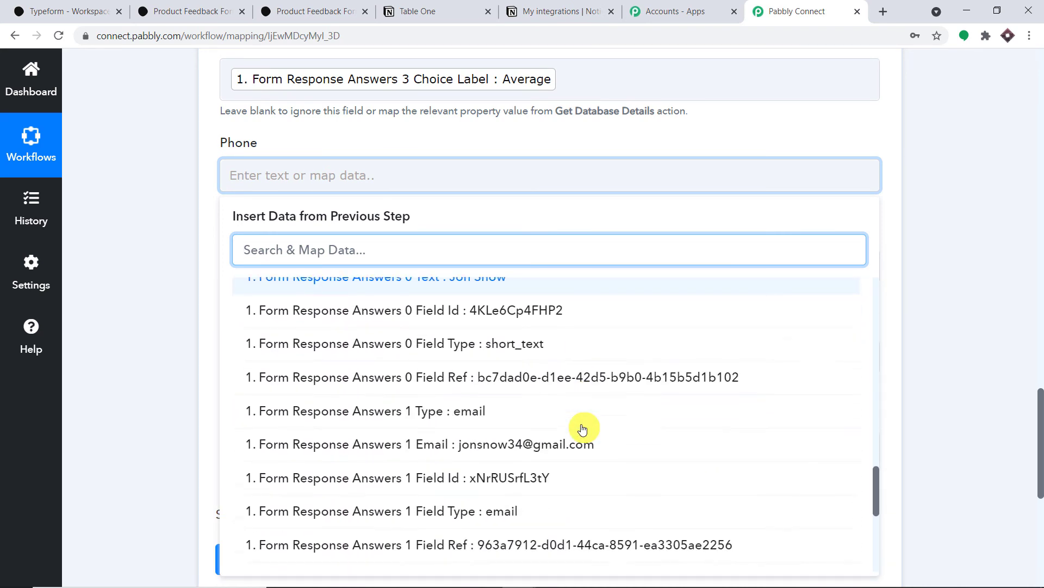
pyautogui.scroll(-2, 582, 429)
pyautogui.click(560, 426)
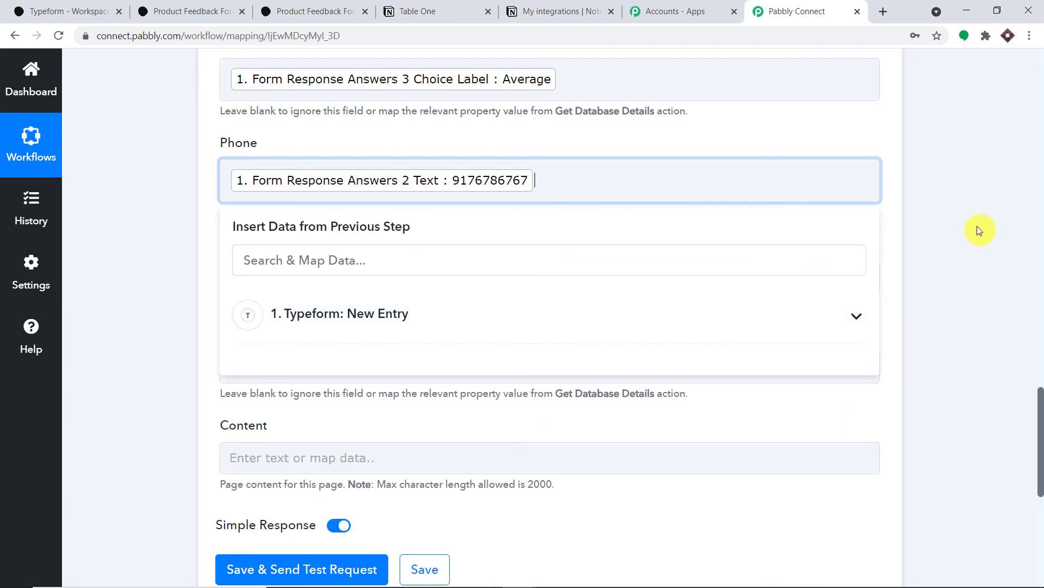
pyautogui.click(980, 227)
pyautogui.scroll(-3, 792, 261)
# Step: Map Typeform Answers 1 Email into the Email field
pyautogui.click(462, 140)
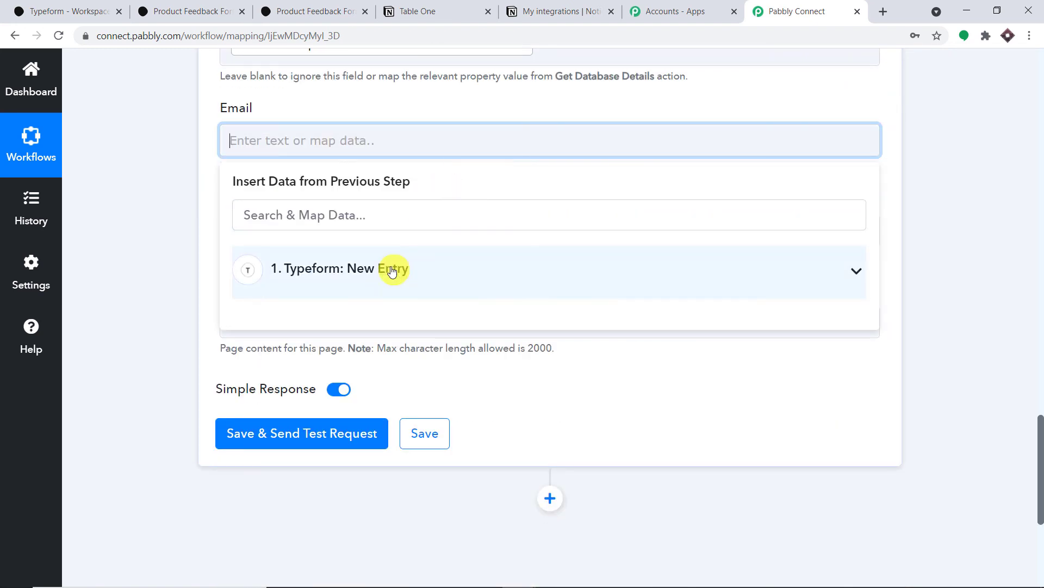
pyautogui.click(391, 268)
pyautogui.scroll(-3, 625, 383)
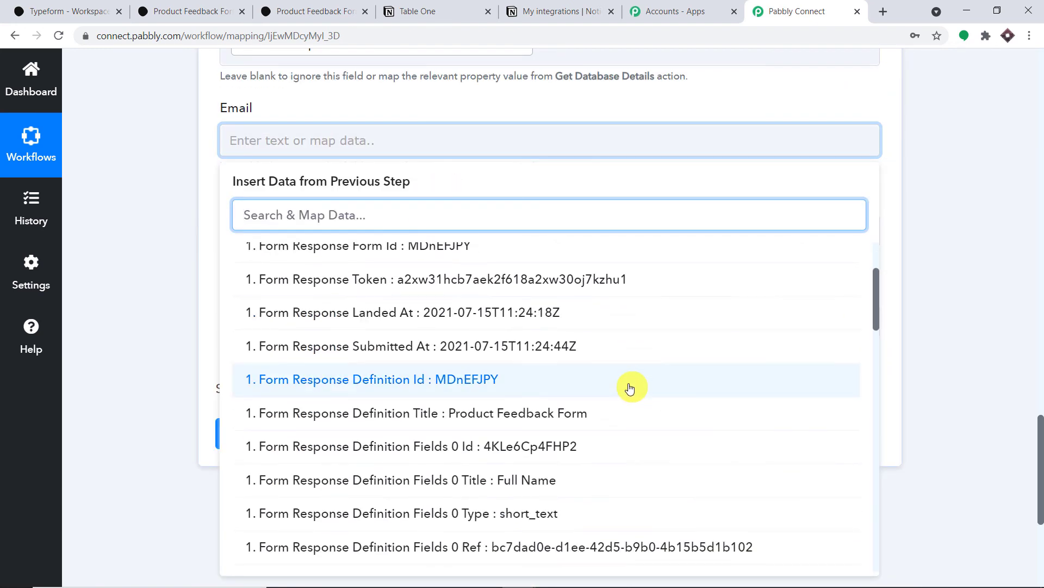
pyautogui.scroll(-3, 629, 386)
pyautogui.scroll(-8, 630, 386)
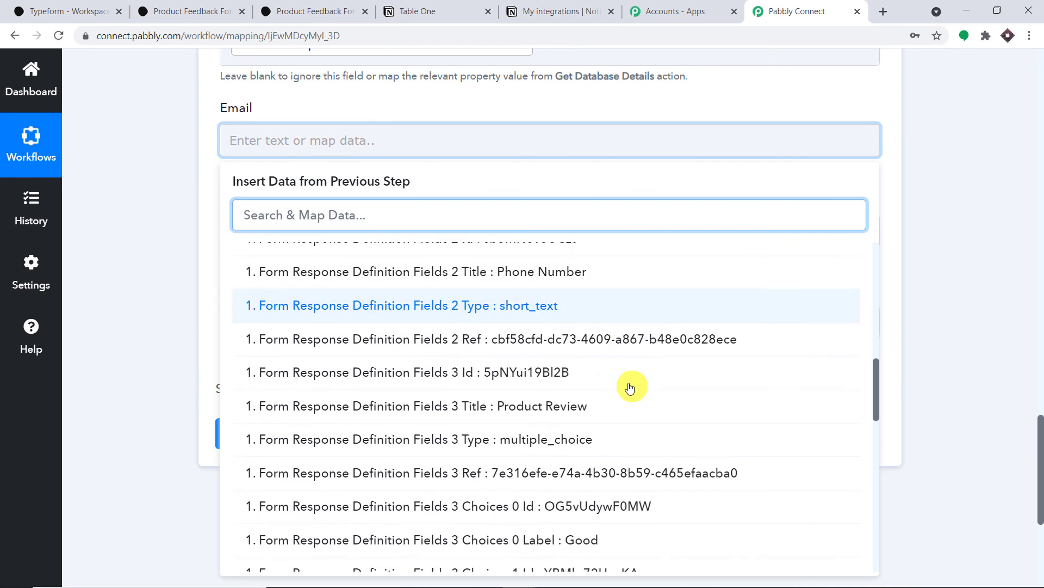
pyautogui.scroll(-2, 630, 388)
pyautogui.scroll(-6, 635, 410)
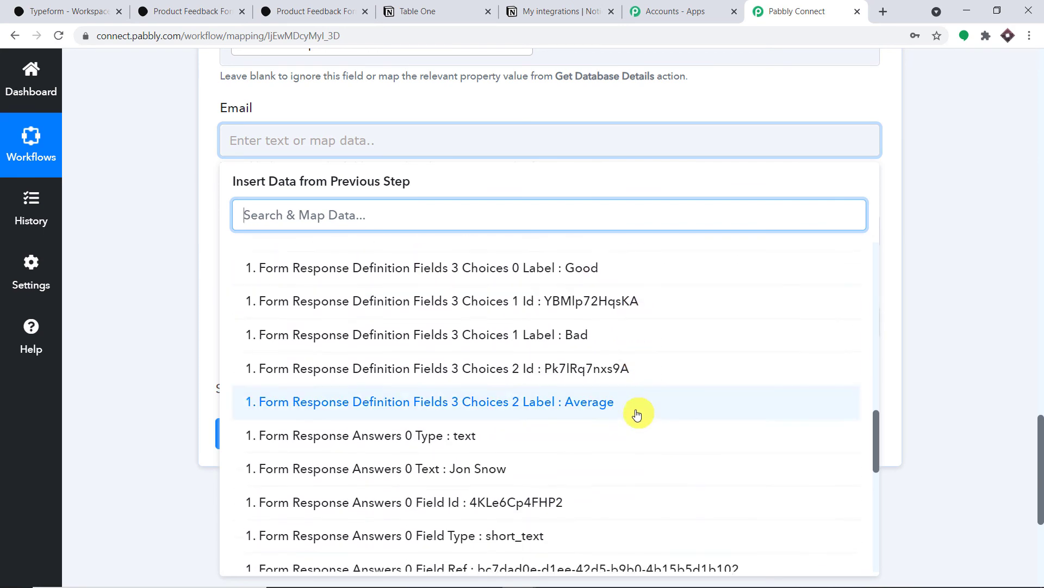
pyautogui.scroll(-1, 637, 412)
pyautogui.click(612, 428)
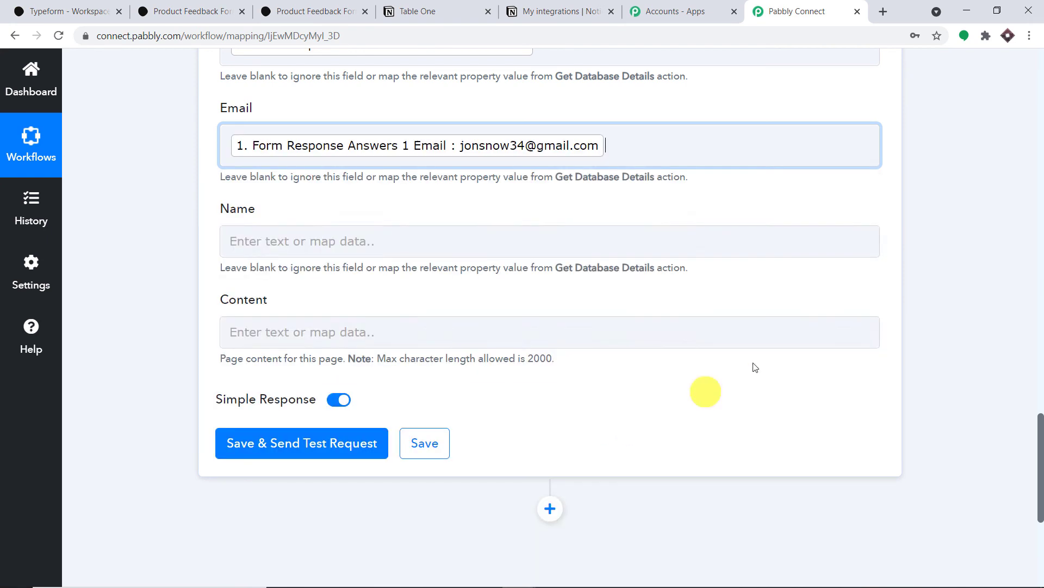
pyautogui.click(959, 267)
pyautogui.scroll(-1, 846, 252)
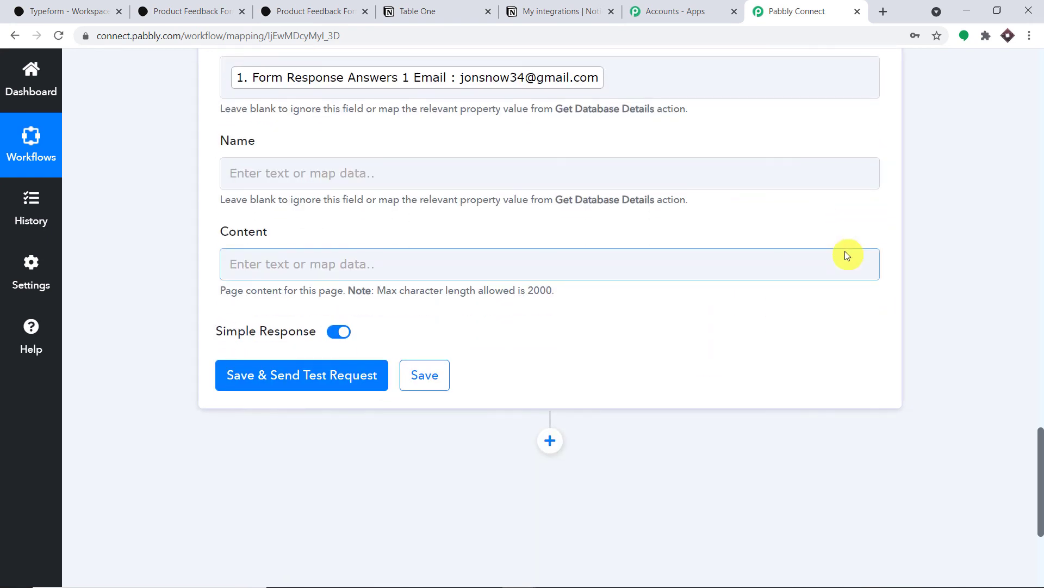
# Step: Map Typeform Answers 0 Text (respondent name) into the Name field
pyautogui.click(430, 168)
pyautogui.click(442, 296)
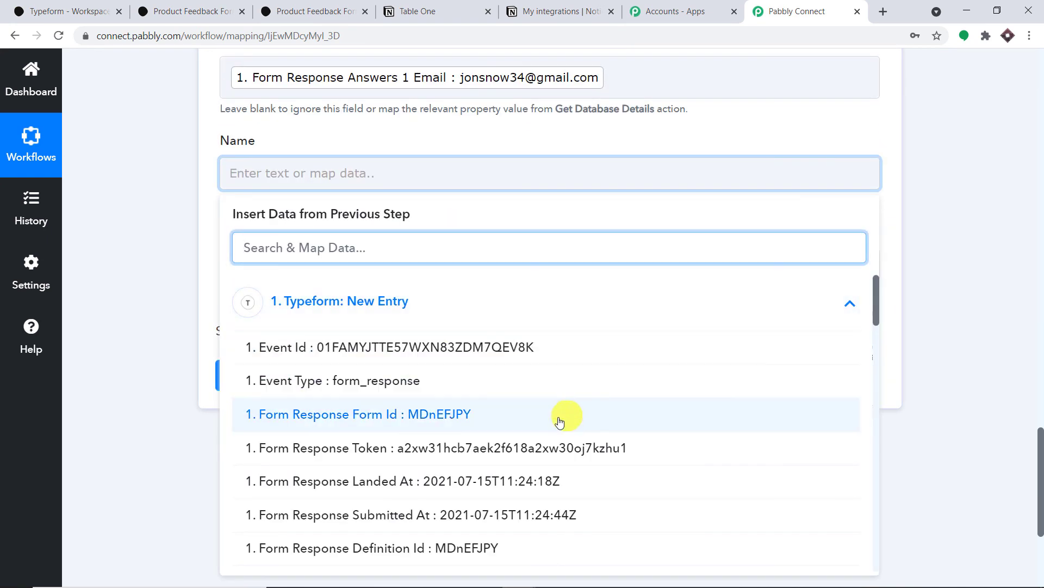
pyautogui.scroll(-9, 489, 478)
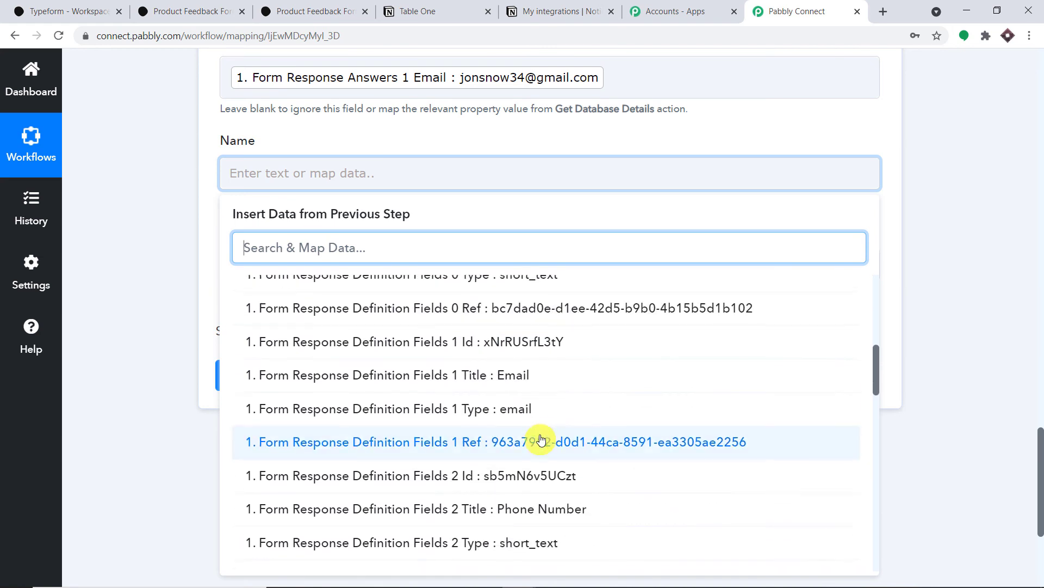
pyautogui.scroll(-8, 582, 425)
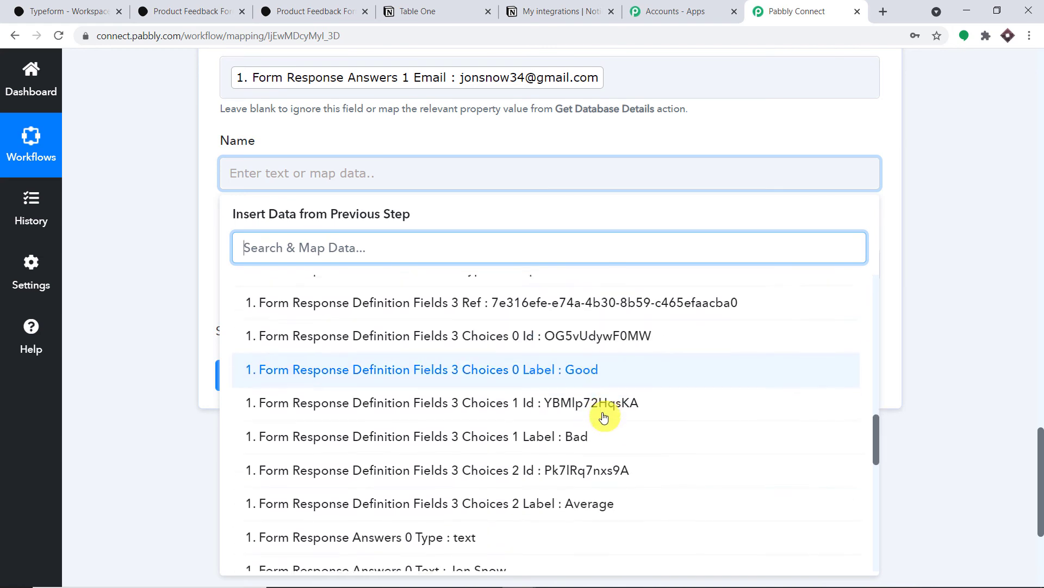
pyautogui.scroll(-3, 604, 416)
pyautogui.click(517, 366)
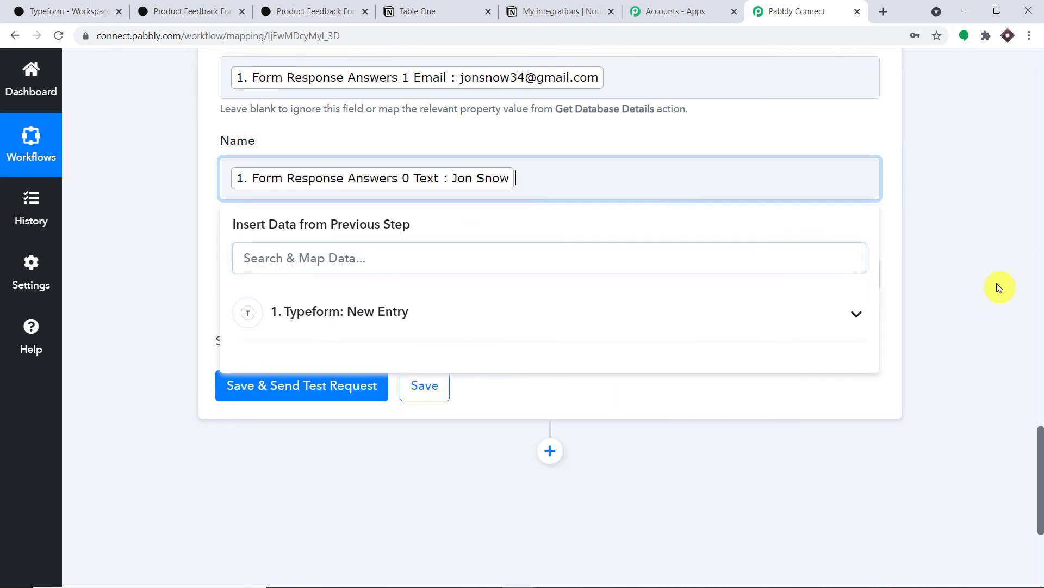
pyautogui.click(991, 289)
pyautogui.scroll(4, 842, 274)
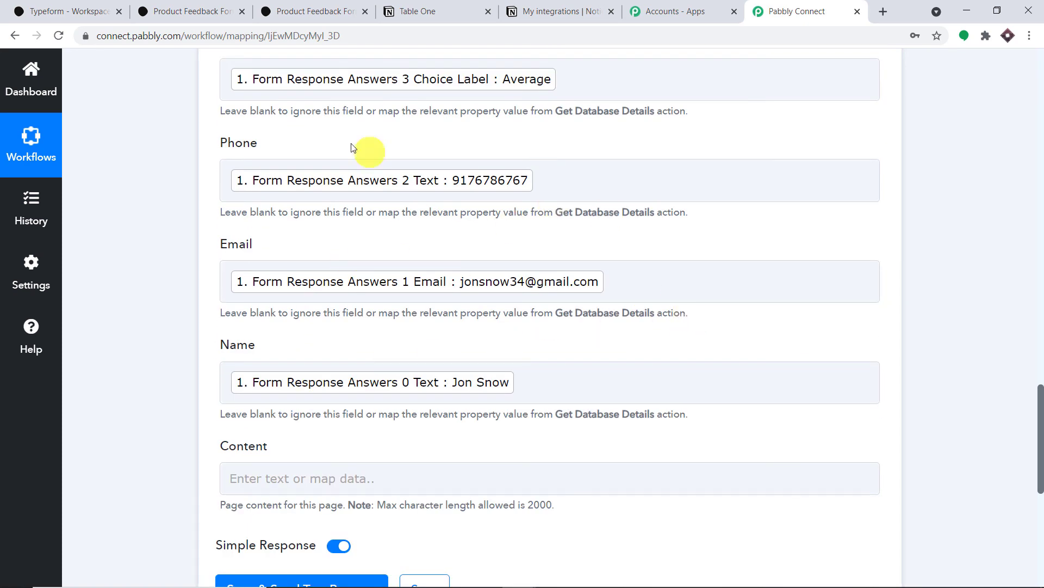
# Step: Review the Typeform trigger's Response Received data
pyautogui.scroll(4, 352, 148)
pyautogui.scroll(12, 447, 247)
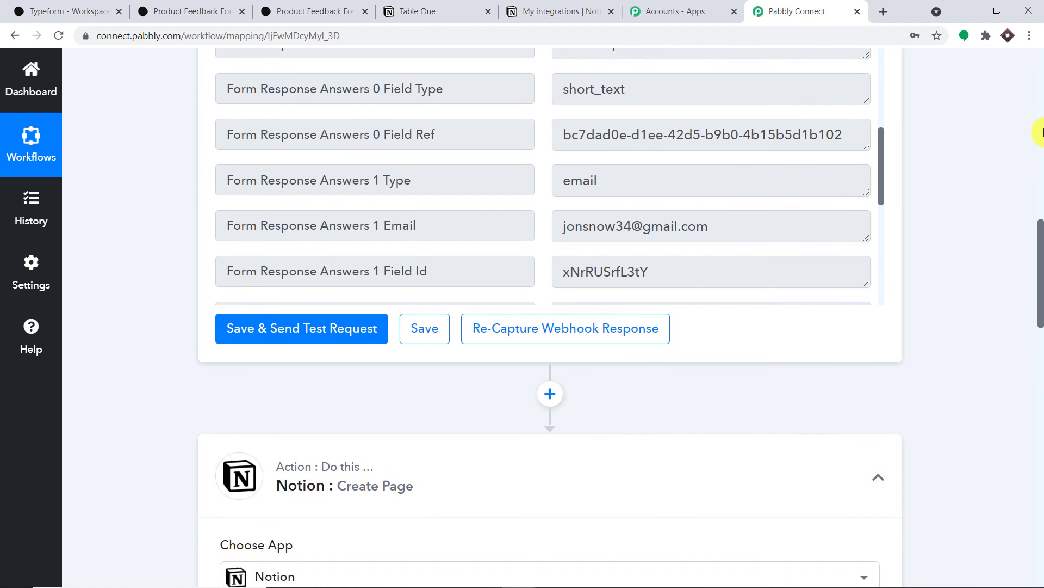
pyautogui.click(1039, 132)
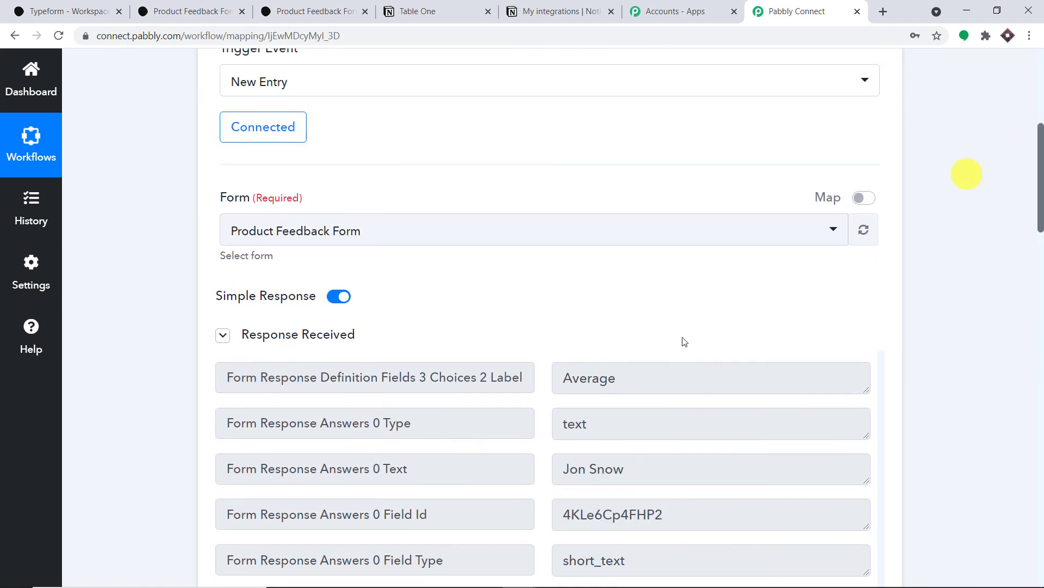
pyautogui.scroll(-3, 625, 443)
pyautogui.scroll(3, 623, 431)
pyautogui.scroll(-8, 621, 431)
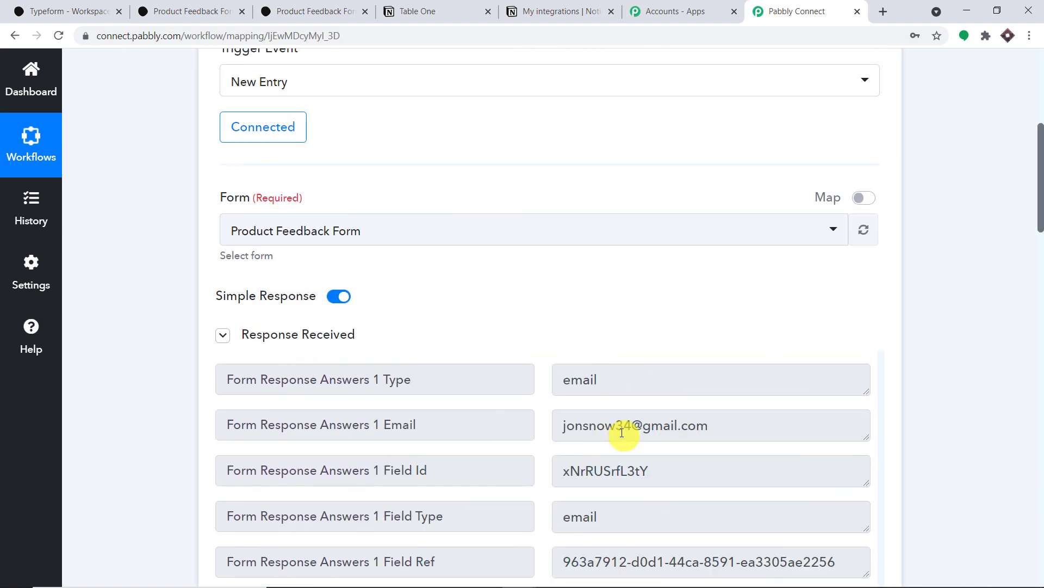
pyautogui.scroll(-1, 626, 432)
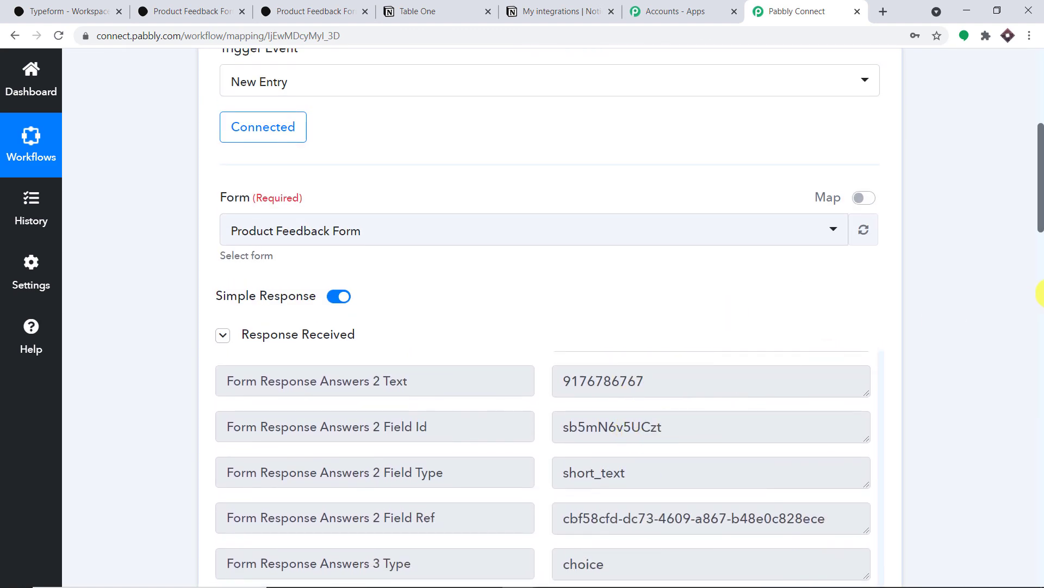
# Step: Leave Content empty and send the Notion Create Page test request
pyautogui.click(1041, 300)
pyautogui.click(1042, 328)
pyautogui.moveTo(1043, 327); pyautogui.dragTo(1043, 379)
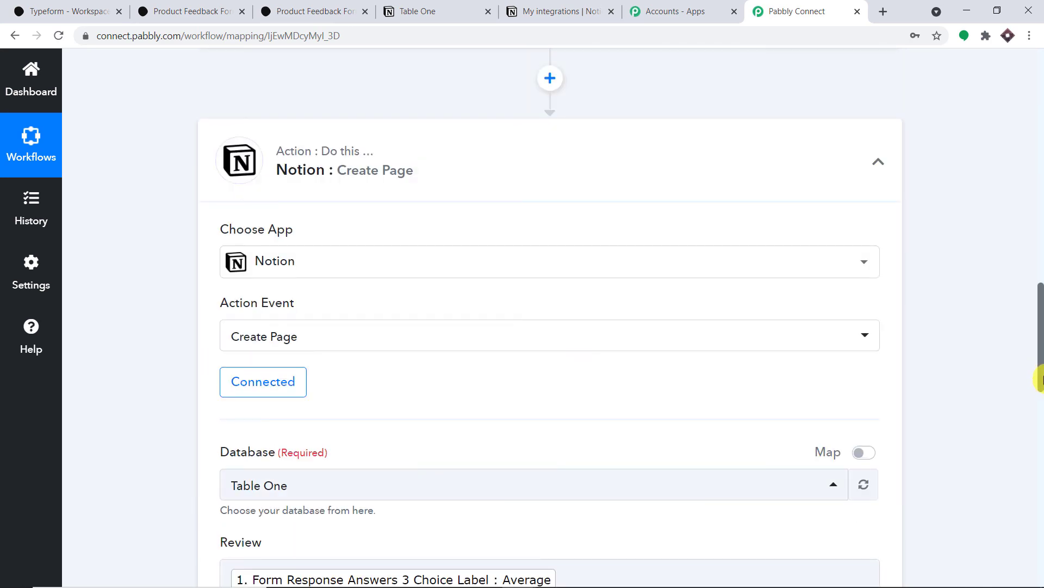
pyautogui.scroll(-12, 997, 366)
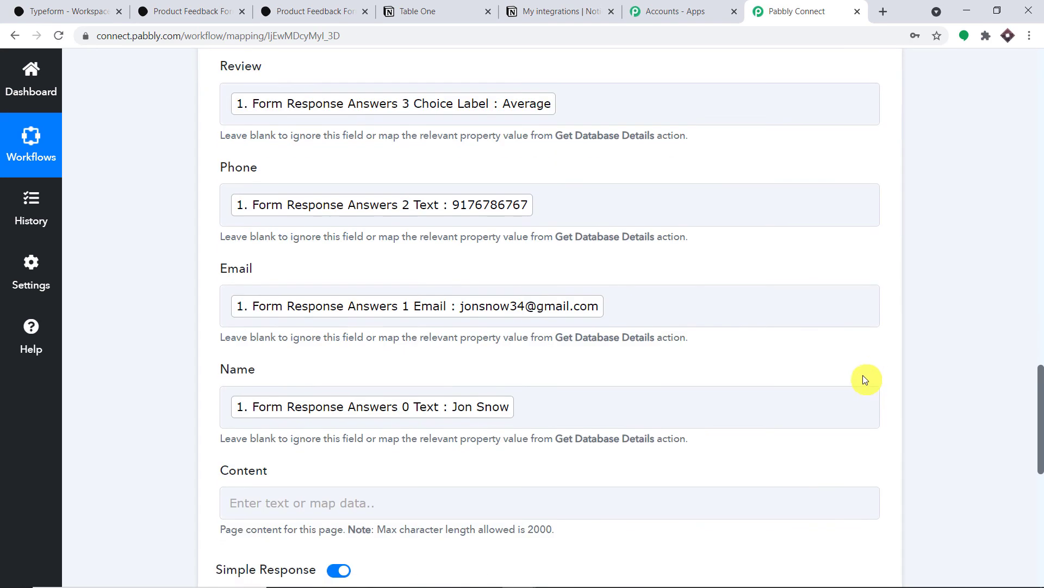
pyautogui.scroll(-3, 856, 369)
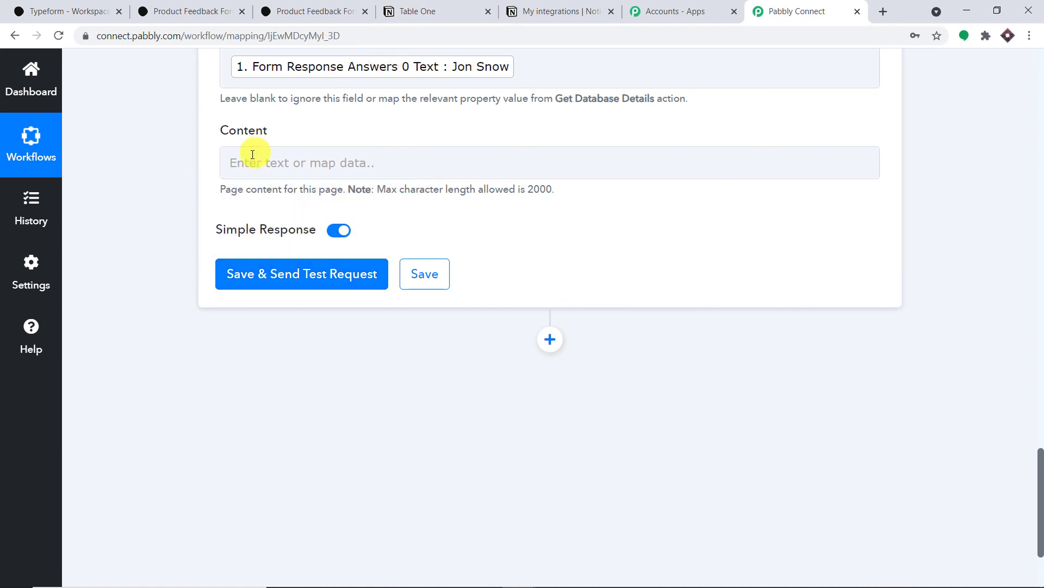
pyautogui.click(256, 172)
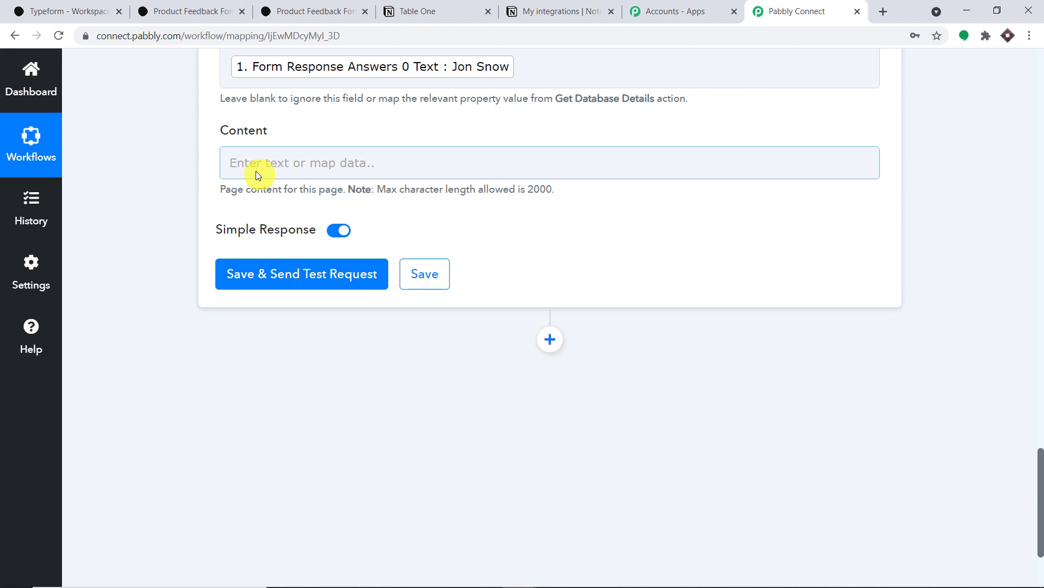
pyautogui.click(288, 271)
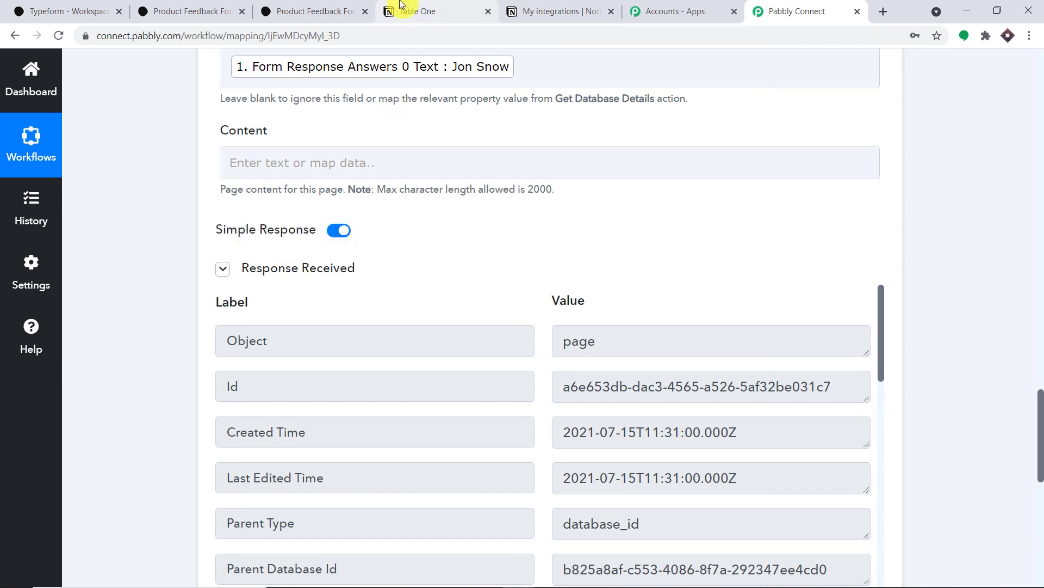
# Step: Open the new feedback row in Notion's Table One as a page, then return to Pabbly Connect
pyautogui.click(413, 11)
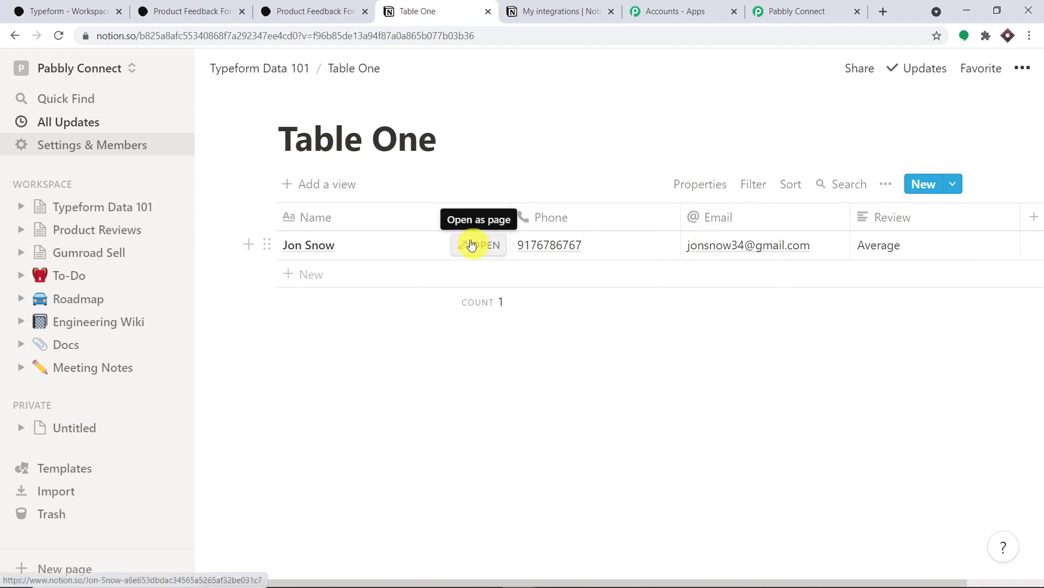
pyautogui.click(469, 243)
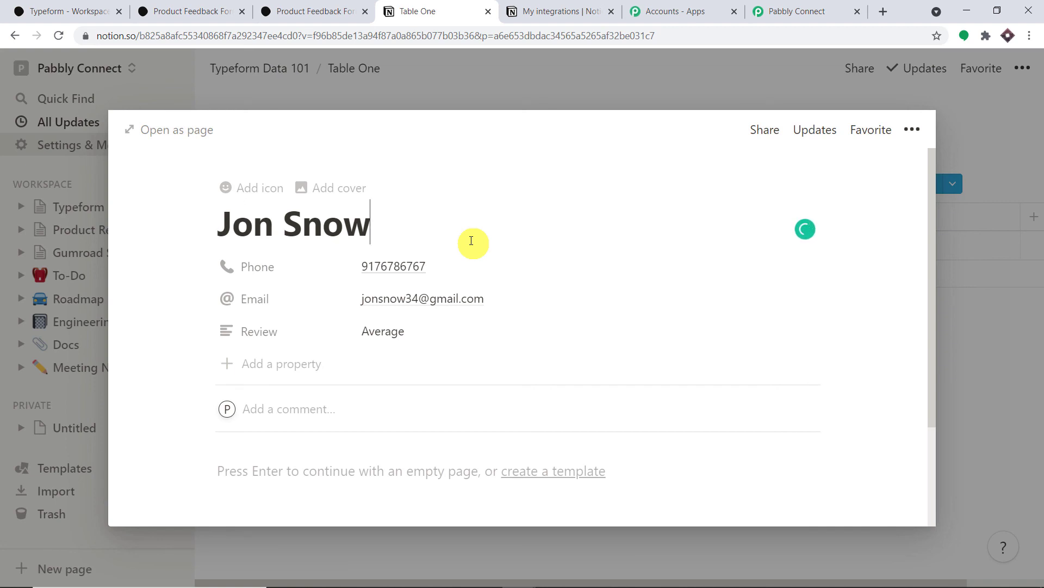
pyautogui.click(797, 9)
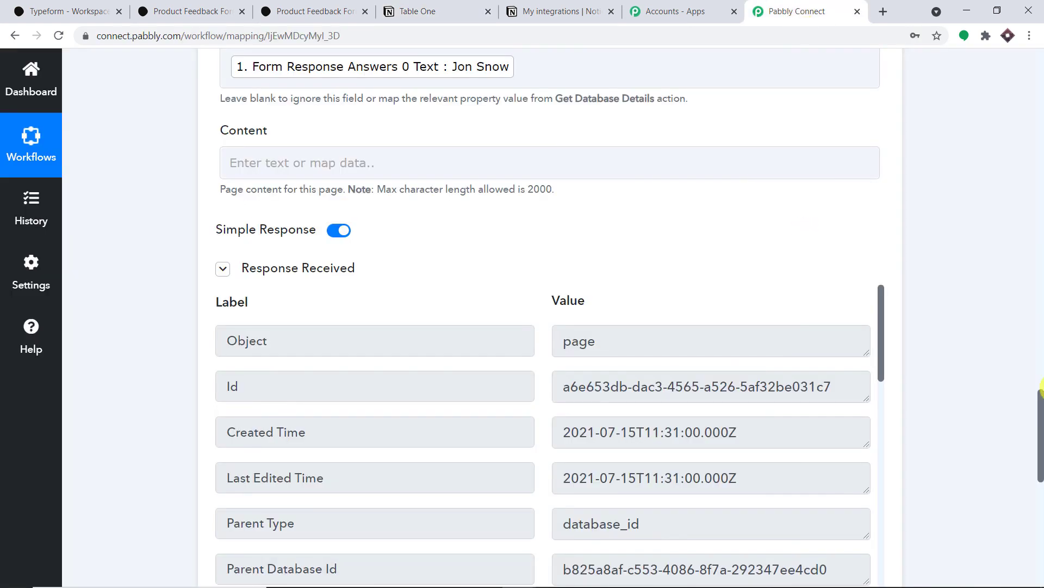
# Step: Collapse the Notion : Create Page and Typeform : New Entry cards
pyautogui.moveTo(1041, 387); pyautogui.dragTo(1040, 304)
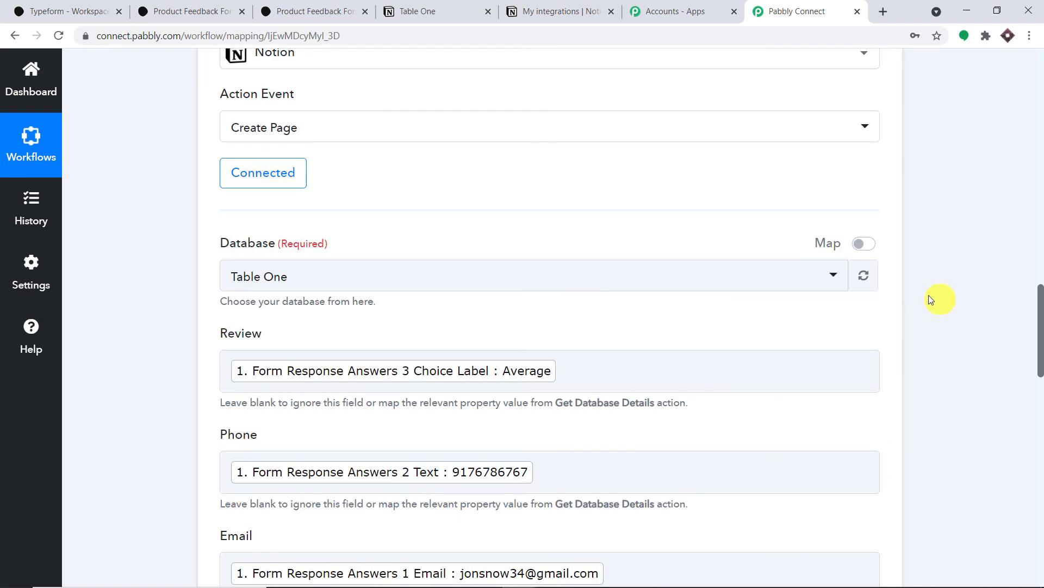
pyautogui.scroll(9, 932, 299)
pyautogui.click(403, 432)
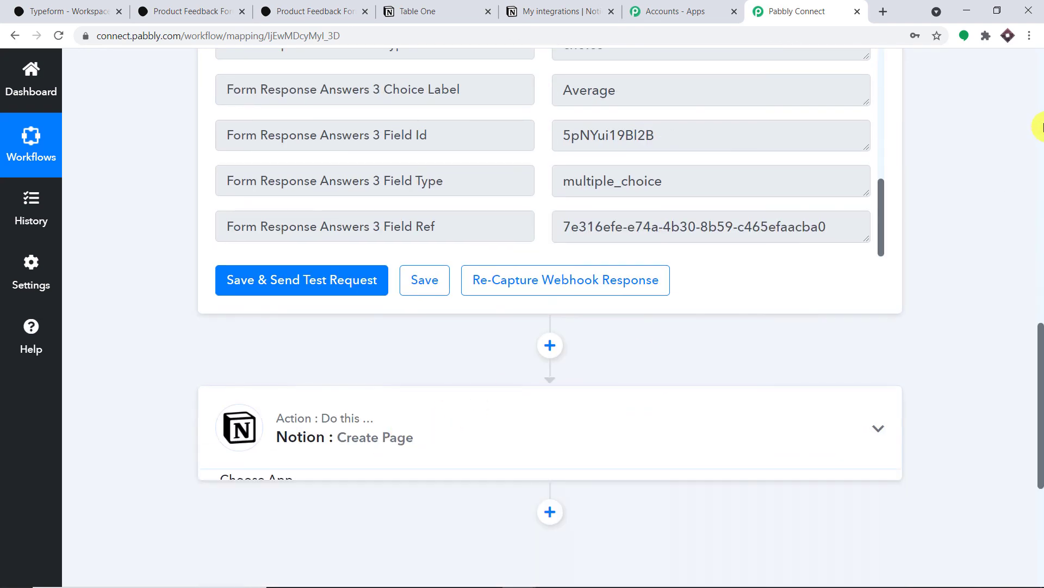
pyautogui.scroll(15, 1042, 127)
pyautogui.click(481, 285)
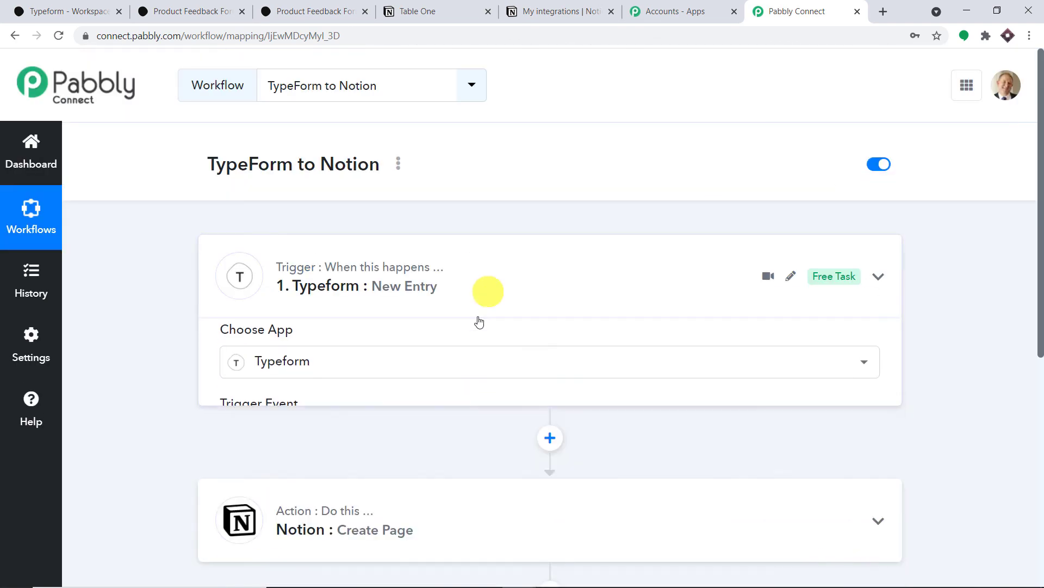
pyautogui.scroll(-1, 669, 184)
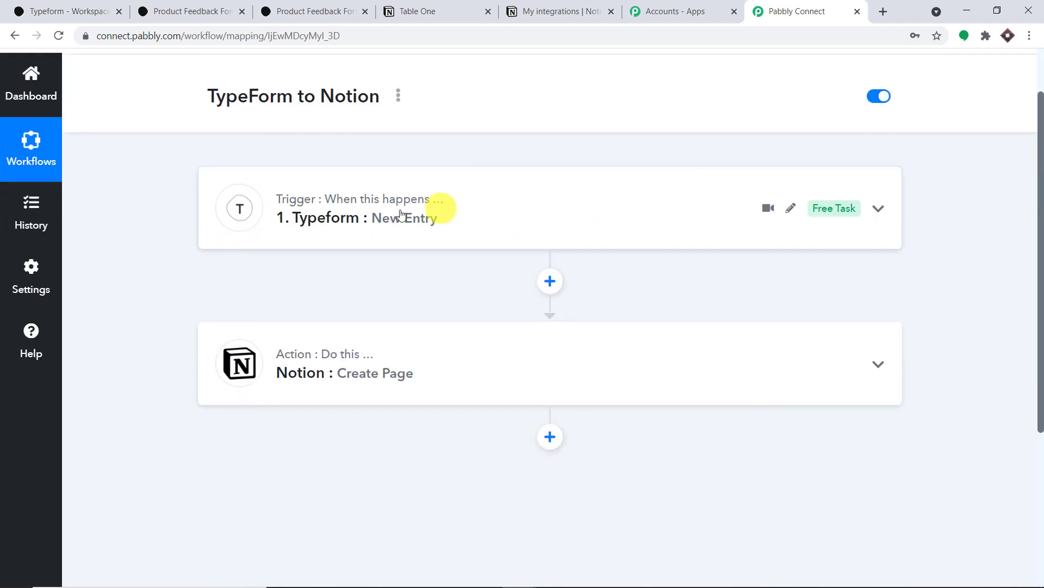